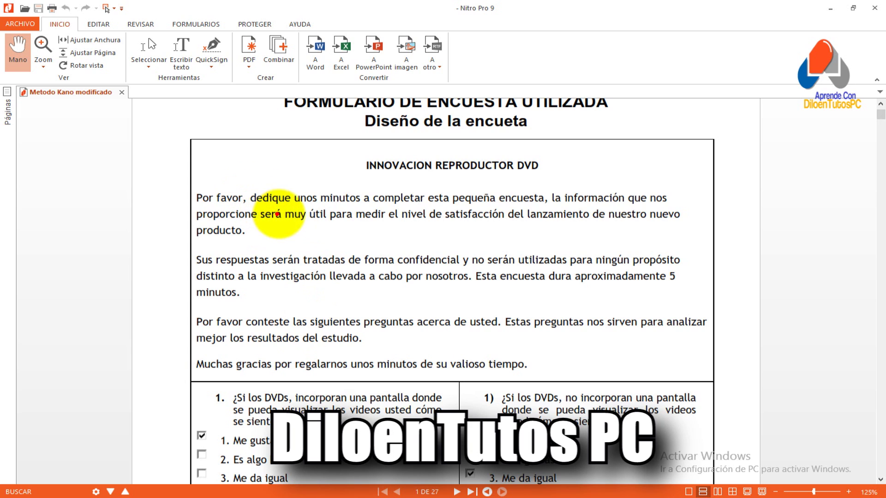
- Scroll the Kano survey PDF past the introduction until questions 1 and 2 show their ticked answers
{"action": "left_click_drag", "start_coordinate": [169, 148], "coordinate": [672, 383]}
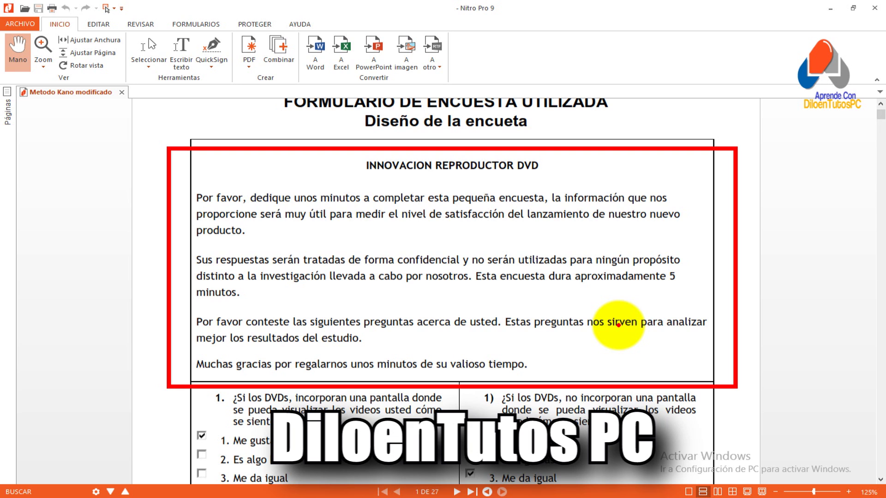
{"action": "scroll", "coordinate": [336, 308], "scroll_direction": "down", "scroll_amount": 2}
{"action": "scroll", "coordinate": [335, 308], "scroll_direction": "down", "scroll_amount": 2}
{"action": "scroll", "coordinate": [366, 306], "scroll_direction": "down", "scroll_amount": 1}
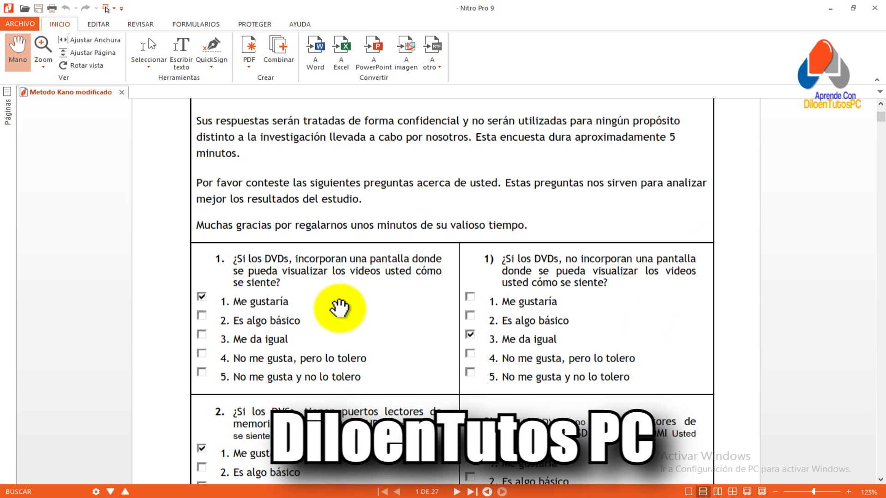
{"action": "scroll", "coordinate": [356, 295], "scroll_direction": "down", "scroll_amount": 1}
{"action": "scroll", "coordinate": [370, 284], "scroll_direction": "down", "scroll_amount": 1}
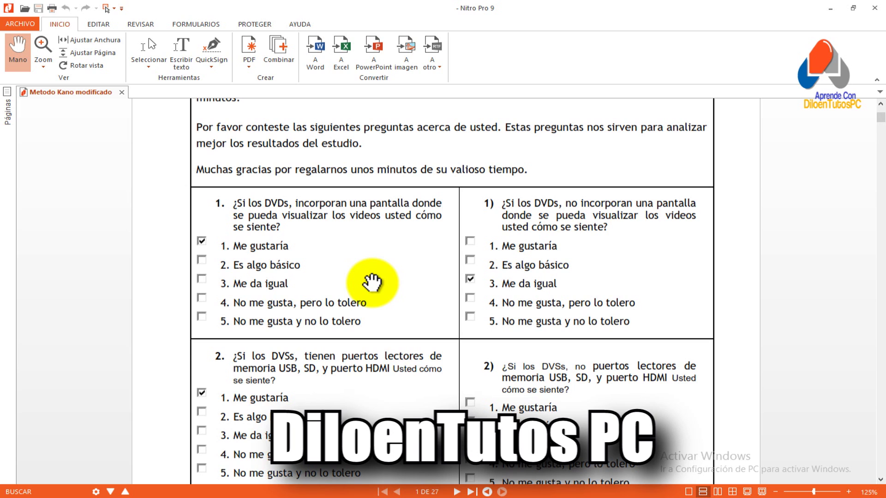
- Scroll through pages 1–2 of the PDF to review the ticked answers for questions 1 to 6
{"action": "scroll", "coordinate": [372, 282], "scroll_direction": "down", "scroll_amount": 2}
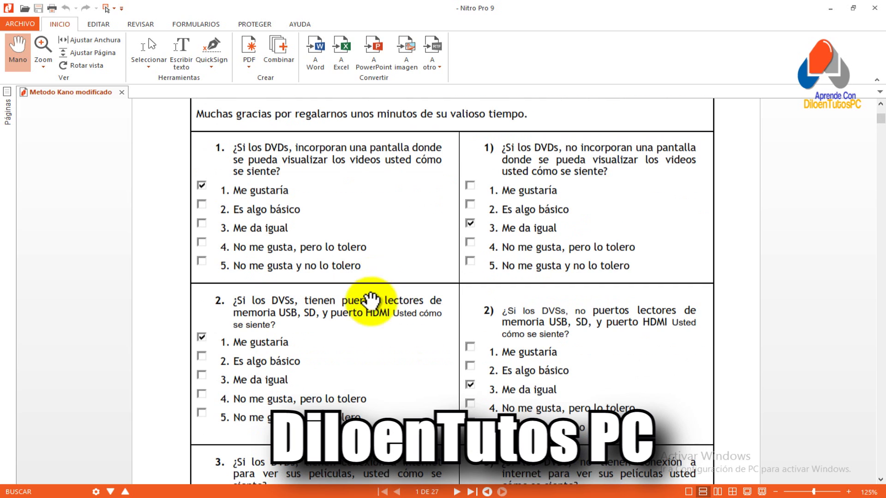
{"action": "scroll", "coordinate": [368, 354], "scroll_direction": "down", "scroll_amount": 1}
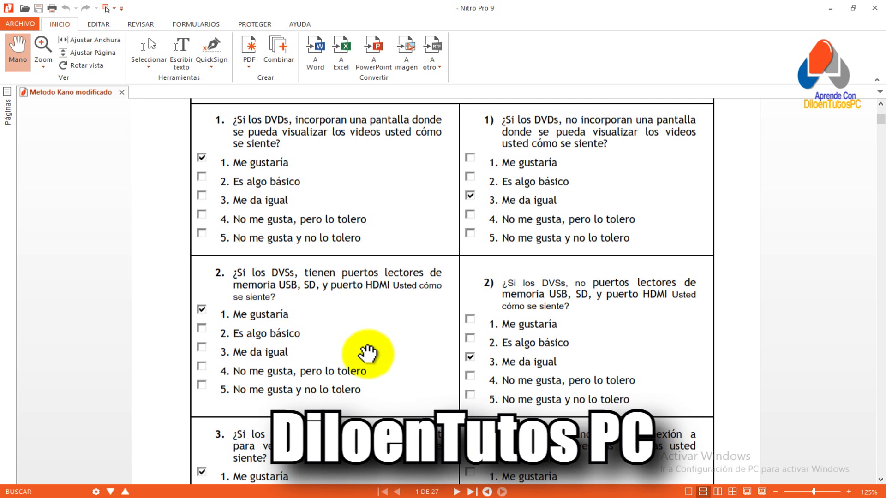
{"action": "scroll", "coordinate": [355, 367], "scroll_direction": "down", "scroll_amount": 4}
{"action": "scroll", "coordinate": [354, 367], "scroll_direction": "down", "scroll_amount": 1}
{"action": "scroll", "coordinate": [355, 367], "scroll_direction": "down", "scroll_amount": 2}
{"action": "scroll", "coordinate": [356, 367], "scroll_direction": "down", "scroll_amount": 1}
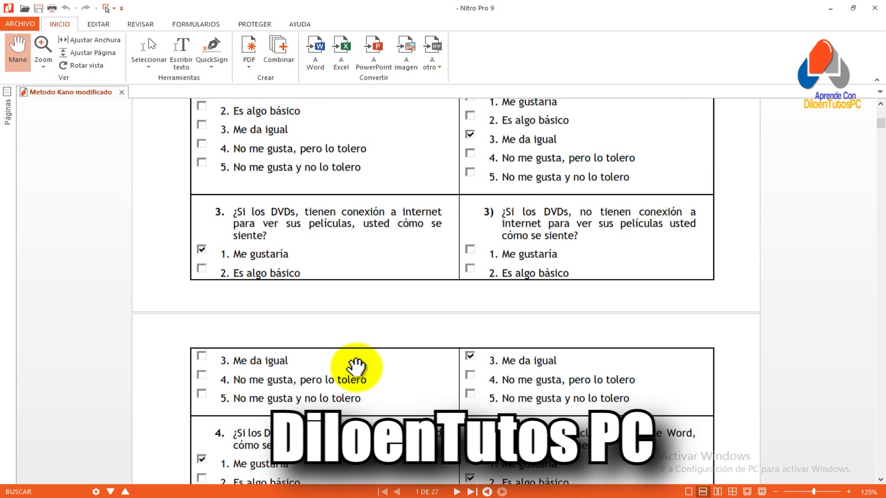
{"action": "scroll", "coordinate": [356, 367], "scroll_direction": "down", "scroll_amount": 2}
{"action": "scroll", "coordinate": [356, 367], "scroll_direction": "down", "scroll_amount": 2}
{"action": "scroll", "coordinate": [355, 367], "scroll_direction": "down", "scroll_amount": 2}
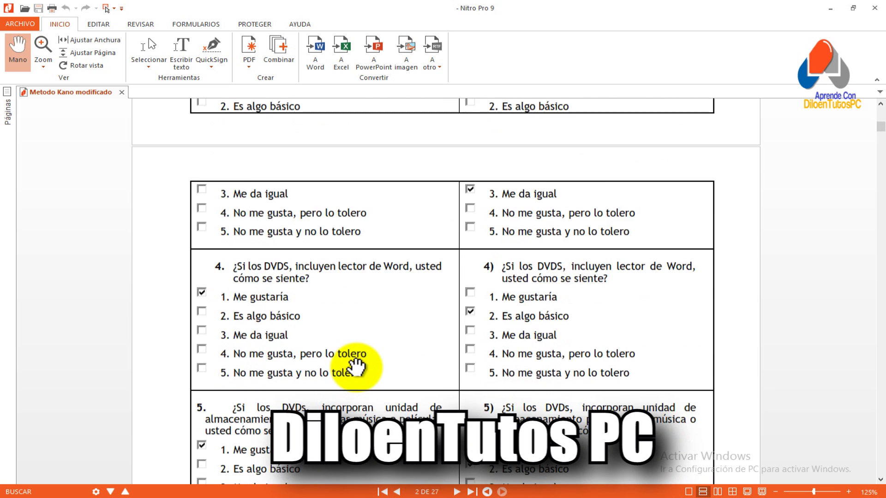
{"action": "scroll", "coordinate": [356, 367], "scroll_direction": "down", "scroll_amount": 1}
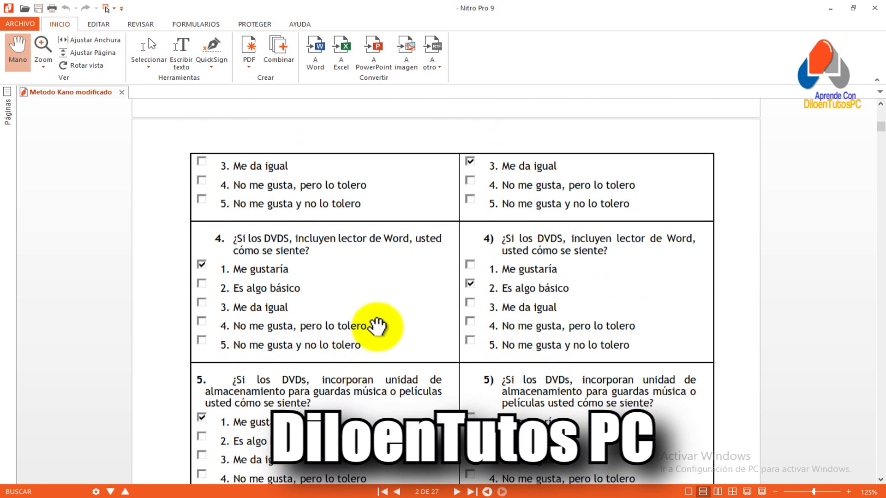
{"action": "scroll", "coordinate": [375, 326], "scroll_direction": "down", "scroll_amount": 3}
{"action": "scroll", "coordinate": [378, 326], "scroll_direction": "down", "scroll_amount": 1}
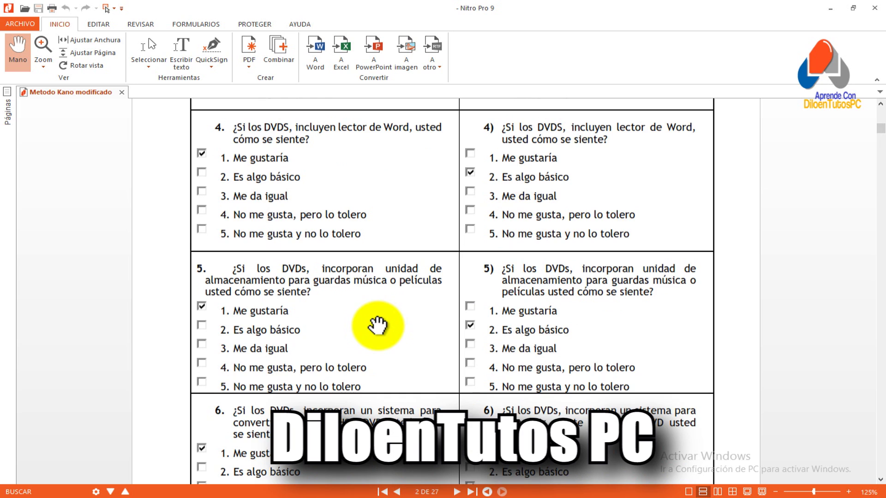
{"action": "scroll", "coordinate": [378, 325], "scroll_direction": "down", "scroll_amount": 4}
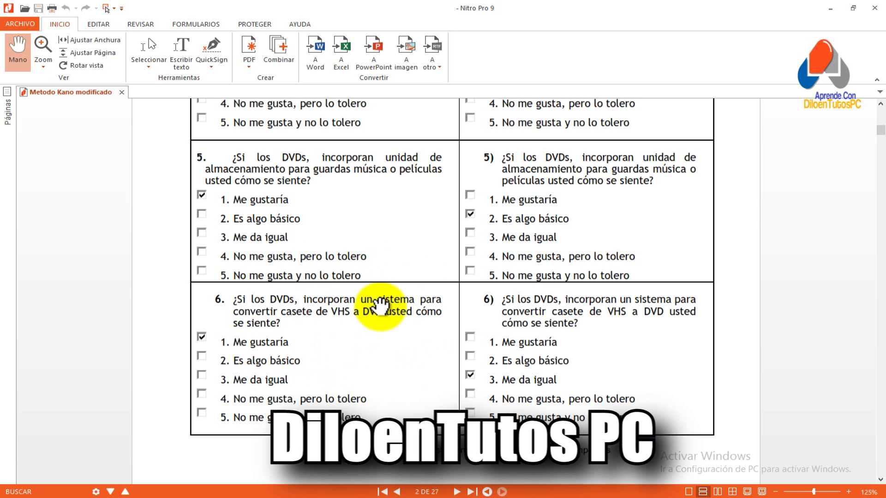
- Scroll the PDF back up to the top of the survey
{"action": "scroll", "coordinate": [387, 309], "scroll_direction": "up", "scroll_amount": 3}
{"action": "scroll", "coordinate": [389, 306], "scroll_direction": "up", "scroll_amount": 3}
{"action": "scroll", "coordinate": [389, 306], "scroll_direction": "up", "scroll_amount": 2}
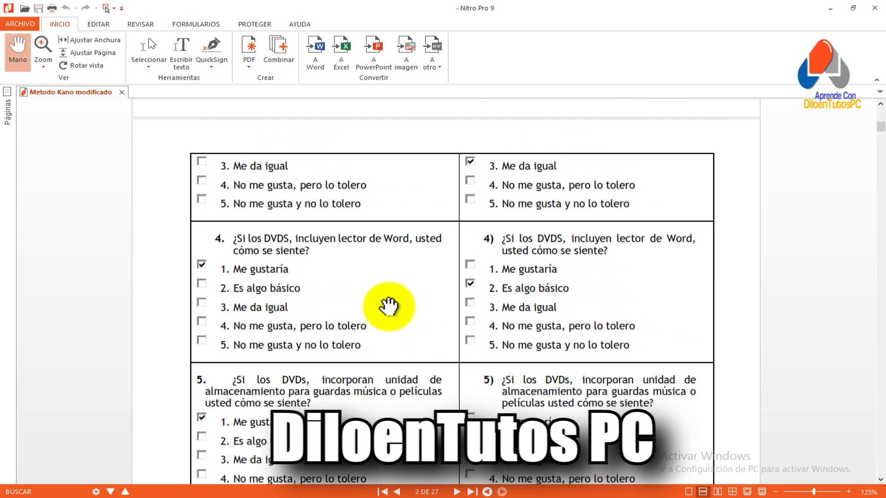
{"action": "scroll", "coordinate": [389, 306], "scroll_direction": "up", "scroll_amount": 3}
{"action": "scroll", "coordinate": [389, 306], "scroll_direction": "up", "scroll_amount": 3}
{"action": "scroll", "coordinate": [389, 306], "scroll_direction": "up", "scroll_amount": 2}
{"action": "scroll", "coordinate": [389, 306], "scroll_direction": "up", "scroll_amount": 2}
{"action": "scroll", "coordinate": [389, 306], "scroll_direction": "up", "scroll_amount": 2}
{"action": "scroll", "coordinate": [389, 306], "scroll_direction": "up", "scroll_amount": 3}
{"action": "scroll", "coordinate": [389, 306], "scroll_direction": "up", "scroll_amount": 1}
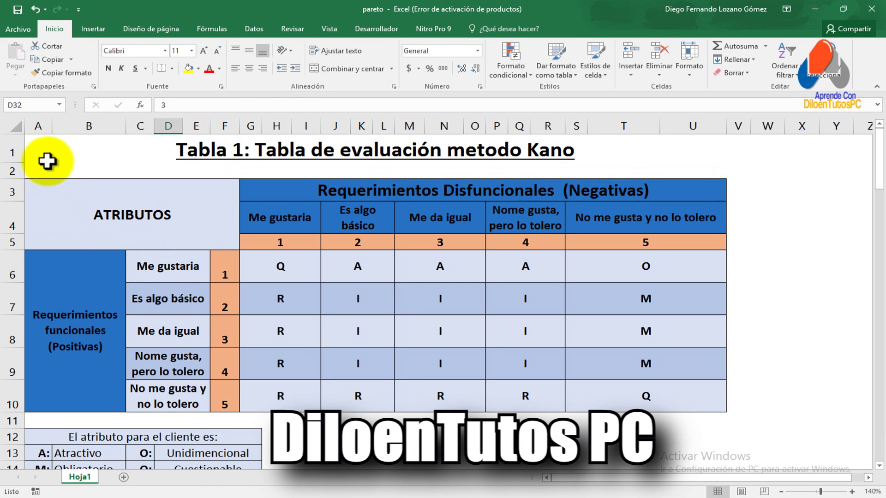
- Scroll down through the Kano tables to the still-empty Tabla 4 results
{"action": "left_click", "coordinate": [102, 278]}
{"action": "scroll", "coordinate": [189, 293], "scroll_direction": "down", "scroll_amount": 2}
{"action": "scroll", "coordinate": [189, 293], "scroll_direction": "down", "scroll_amount": 2}
{"action": "scroll", "coordinate": [214, 287], "scroll_direction": "down", "scroll_amount": 1}
{"action": "scroll", "coordinate": [237, 281], "scroll_direction": "down", "scroll_amount": 2}
{"action": "scroll", "coordinate": [271, 279], "scroll_direction": "down", "scroll_amount": 3}
{"action": "scroll", "coordinate": [310, 277], "scroll_direction": "down", "scroll_amount": 2}
{"action": "scroll", "coordinate": [310, 276], "scroll_direction": "down", "scroll_amount": 2}
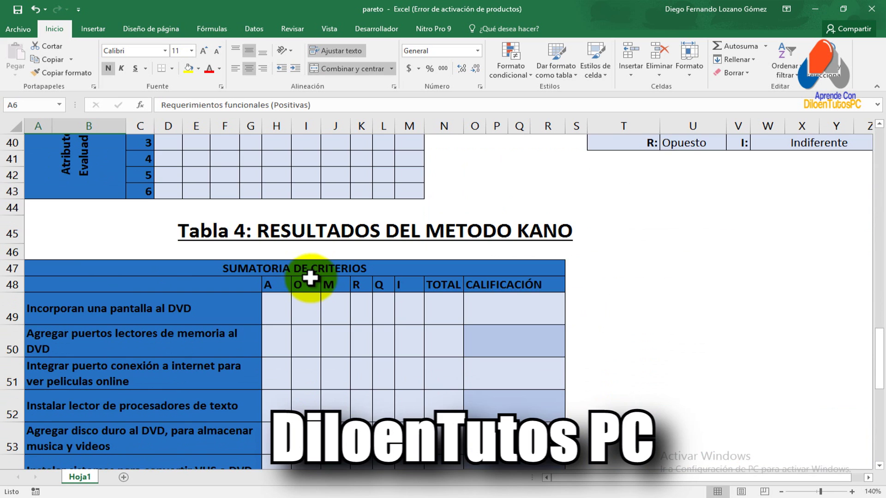
{"action": "scroll", "coordinate": [310, 277], "scroll_direction": "down", "scroll_amount": 2}
{"action": "scroll", "coordinate": [310, 279], "scroll_direction": "down", "scroll_amount": 4}
- Scroll back up and select the Tabla 1 evaluation grid, A3:T10
{"action": "scroll", "coordinate": [310, 279], "scroll_direction": "up", "scroll_amount": 7}
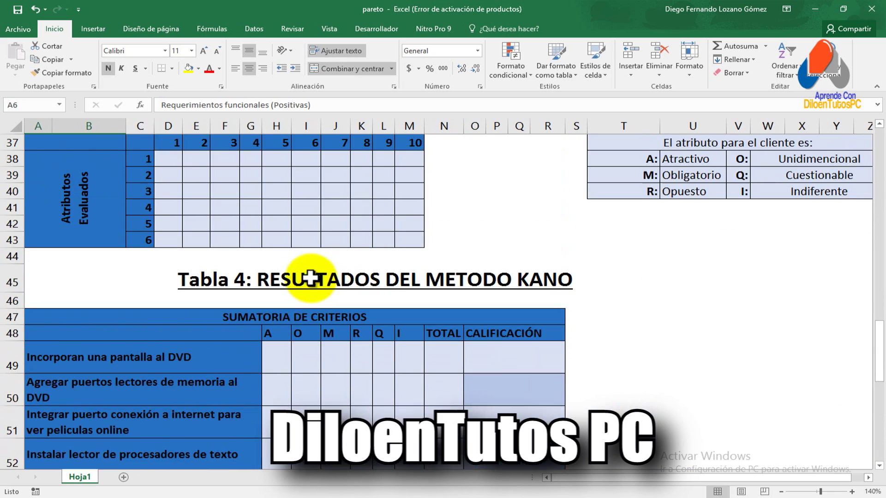
{"action": "scroll", "coordinate": [310, 278], "scroll_direction": "up", "scroll_amount": 2}
{"action": "scroll", "coordinate": [310, 278], "scroll_direction": "up", "scroll_amount": 3}
{"action": "scroll", "coordinate": [310, 278], "scroll_direction": "up", "scroll_amount": 5}
{"action": "scroll", "coordinate": [310, 277], "scroll_direction": "up", "scroll_amount": 2}
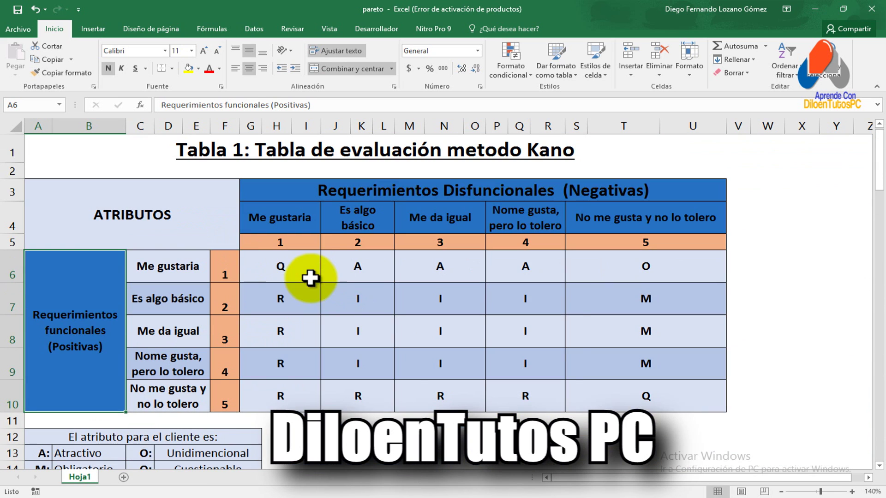
{"action": "left_click", "coordinate": [272, 248], "text": "shift"}
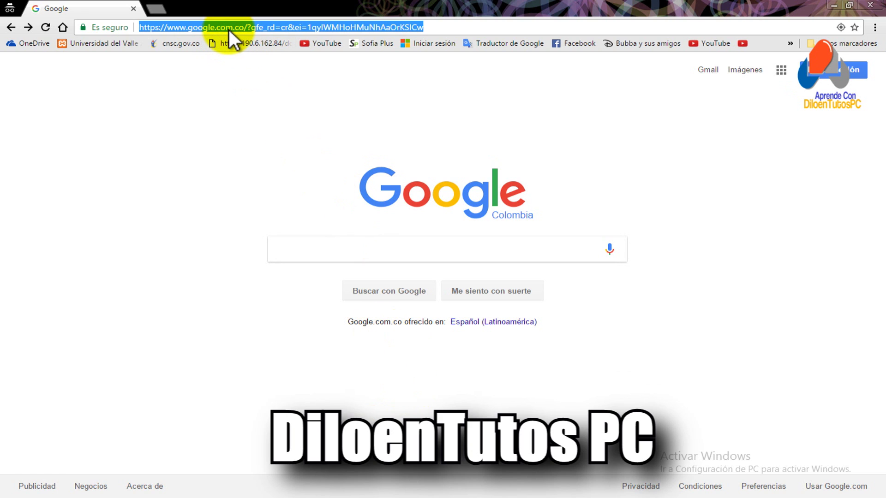
- Search Google Images for 'tabla de evaluacion metodo kano' and preview one result
{"action": "type", "text": "tab"}
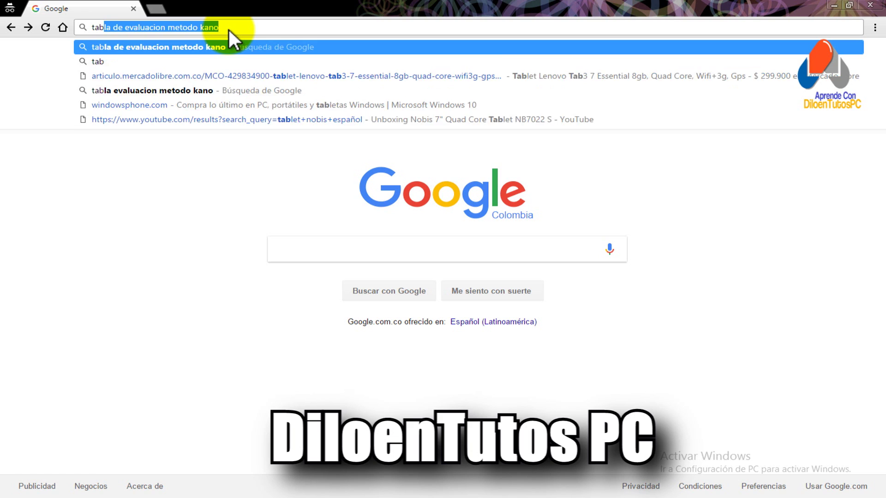
{"action": "type", "text": "la"}
{"action": "key", "text": "Return"}
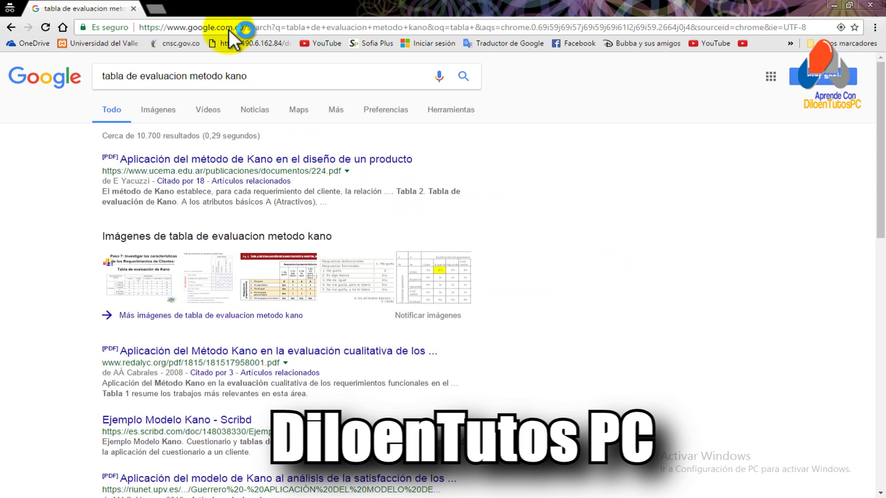
{"action": "left_click", "coordinate": [157, 111]}
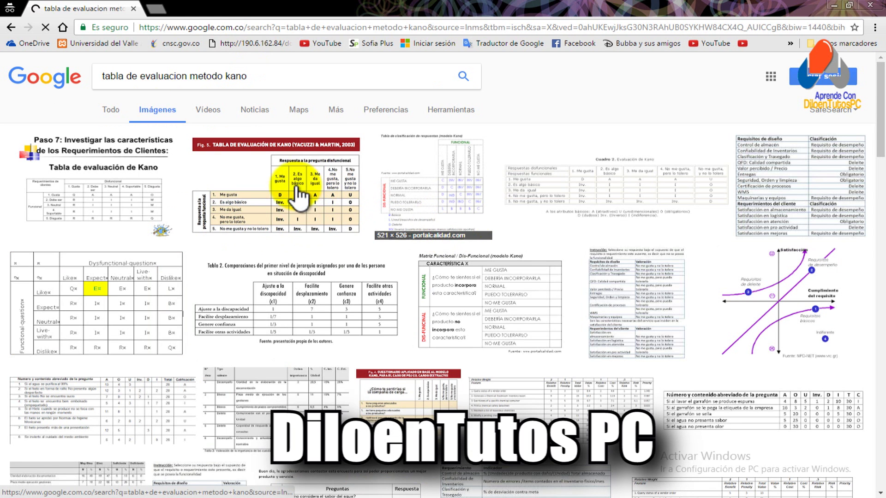
{"action": "left_click", "coordinate": [295, 217]}
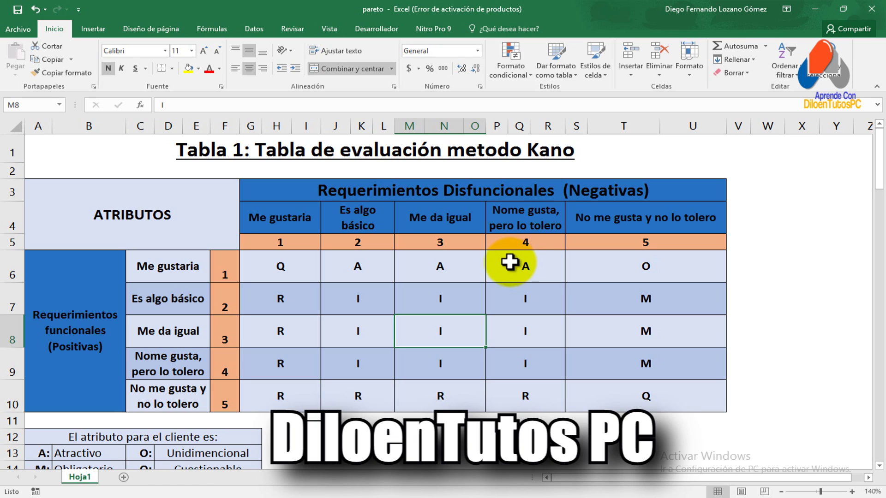
{"action": "left_click", "coordinate": [291, 268]}
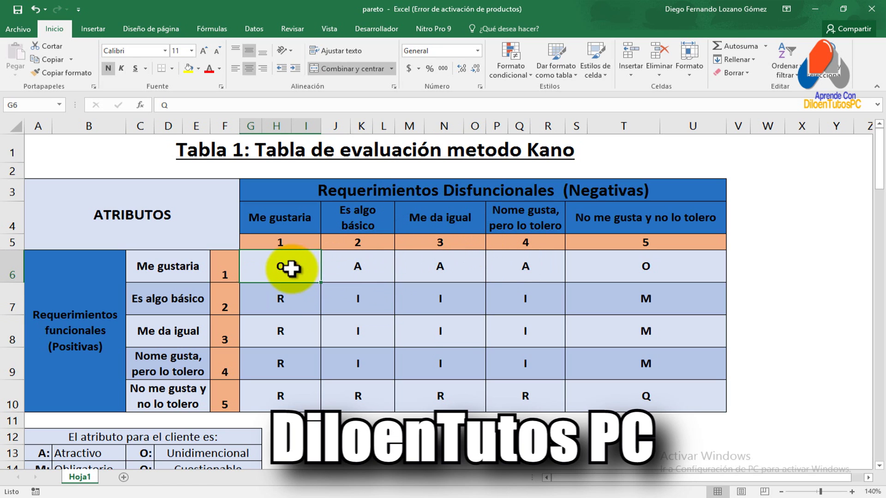
{"action": "left_click", "coordinate": [338, 265]}
{"action": "left_click", "coordinate": [440, 264]}
{"action": "left_click", "coordinate": [510, 264]}
{"action": "scroll", "coordinate": [468, 275], "scroll_direction": "down", "scroll_amount": 1}
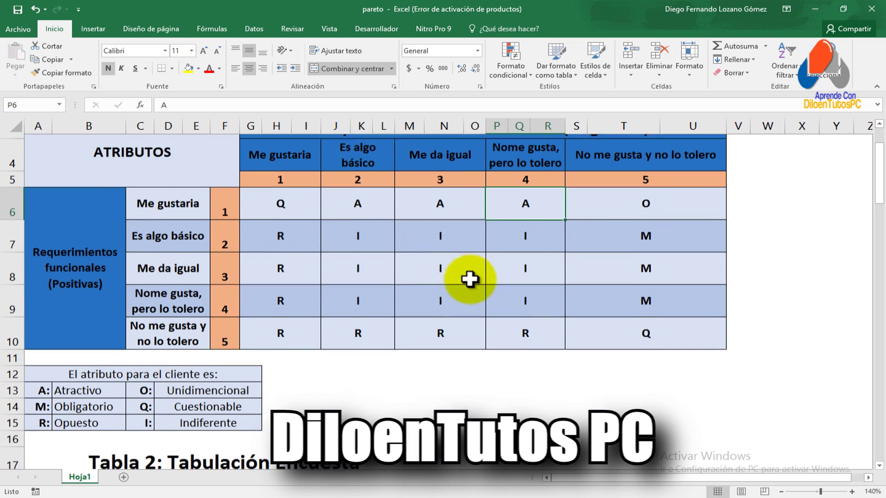
{"action": "left_click", "coordinate": [358, 233]}
{"action": "left_click", "coordinate": [289, 233]}
{"action": "left_click", "coordinate": [440, 233]}
{"action": "left_click", "coordinate": [516, 237]}
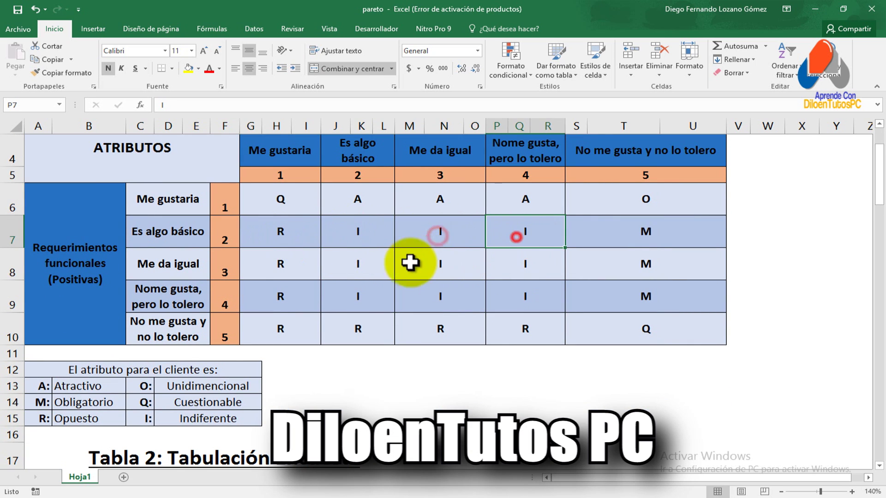
{"action": "left_click", "coordinate": [37, 387]}
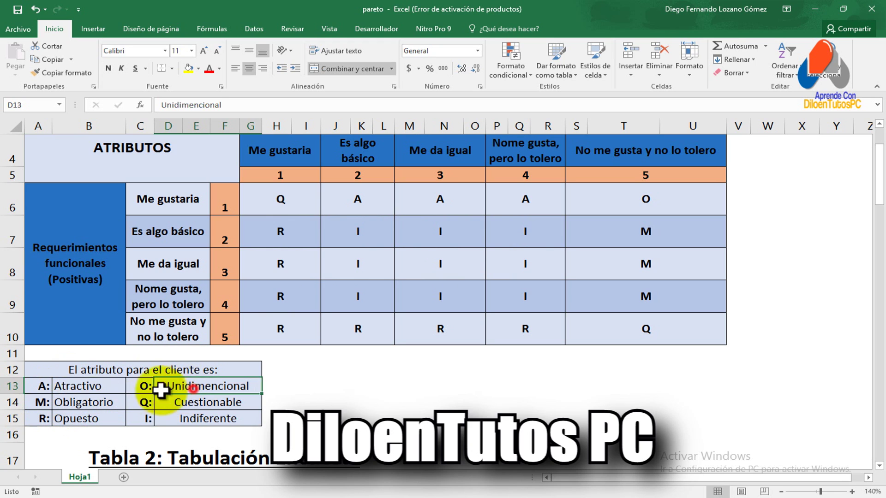
{"action": "left_click", "coordinate": [70, 387]}
{"action": "left_click_drag", "start_coordinate": [39, 401], "coordinate": [96, 400]}
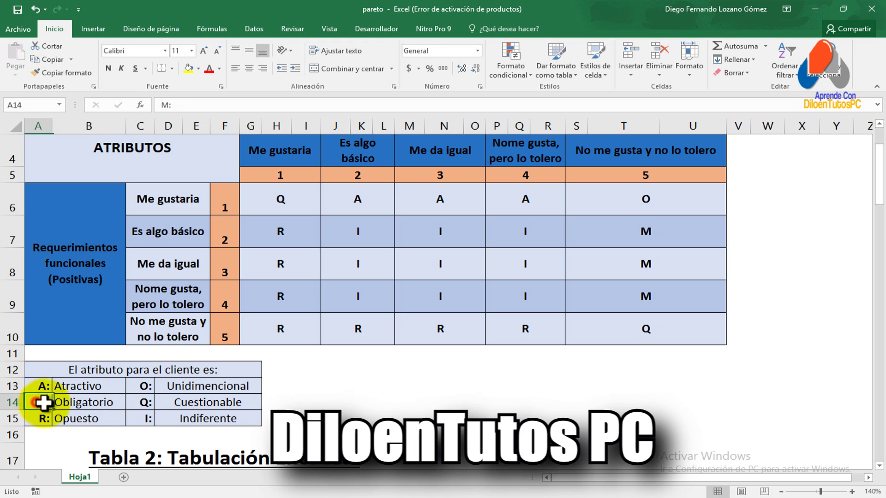
{"action": "left_click", "coordinate": [36, 418]}
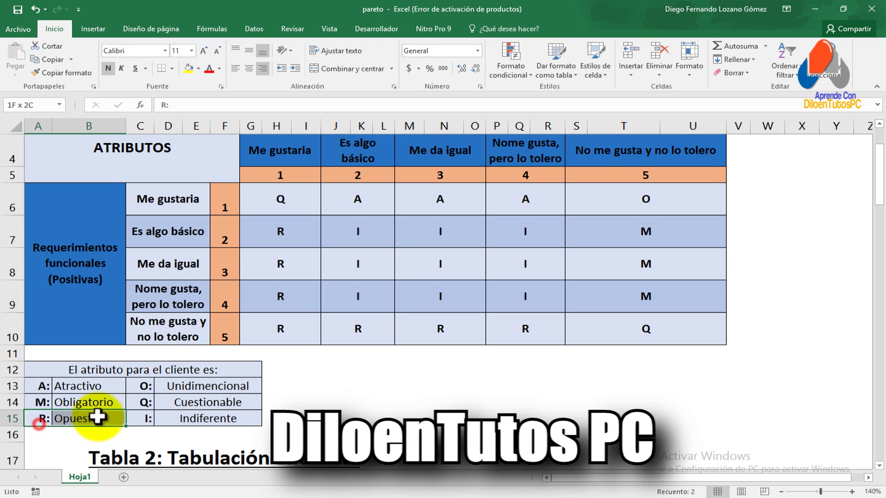
{"action": "left_click_drag", "start_coordinate": [139, 387], "coordinate": [194, 387]}
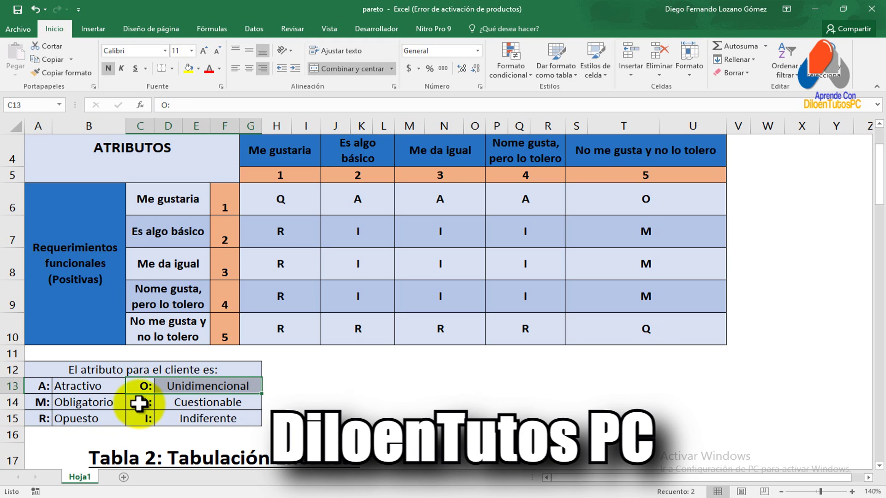
{"action": "left_click_drag", "start_coordinate": [138, 403], "coordinate": [214, 402]}
{"action": "left_click_drag", "start_coordinate": [138, 419], "coordinate": [240, 418]}
{"action": "scroll", "coordinate": [366, 304], "scroll_direction": "down", "scroll_amount": 2}
{"action": "scroll", "coordinate": [402, 275], "scroll_direction": "down", "scroll_amount": 2}
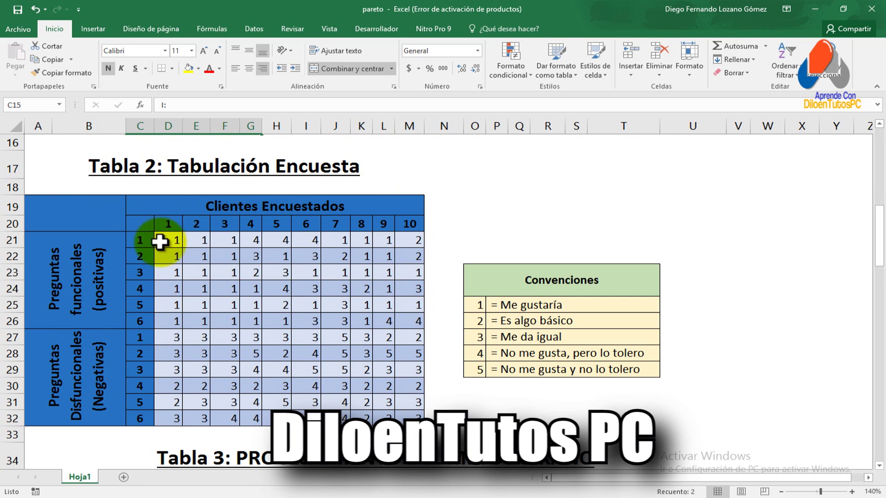
- Mark Tabla 2's client numbers, question numbers 1–6 and respondent 1's answers, then dock Excel right
{"action": "left_click_drag", "start_coordinate": [141, 224], "coordinate": [417, 224]}
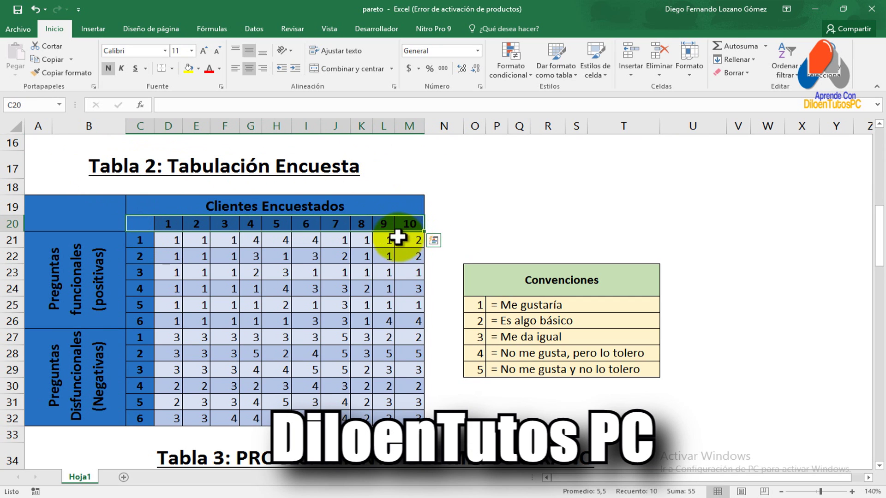
{"action": "left_click_drag", "start_coordinate": [140, 240], "coordinate": [138, 321]}
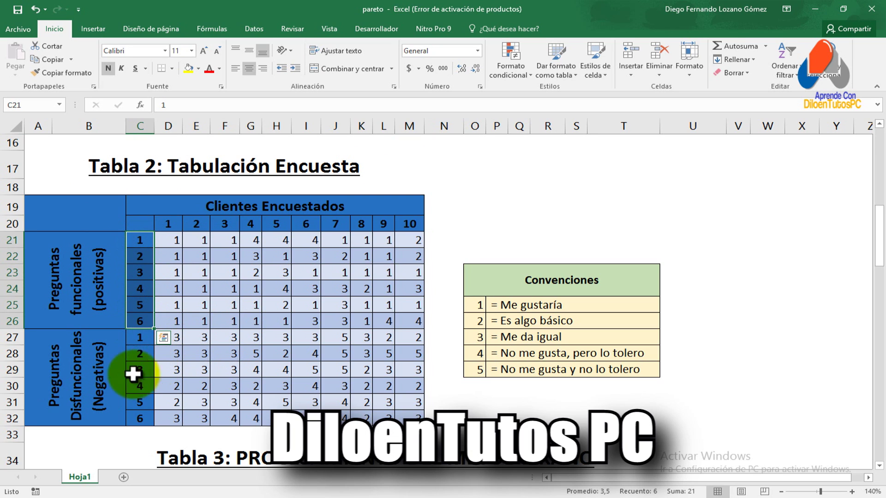
{"action": "left_click_drag", "start_coordinate": [134, 337], "coordinate": [134, 414]}
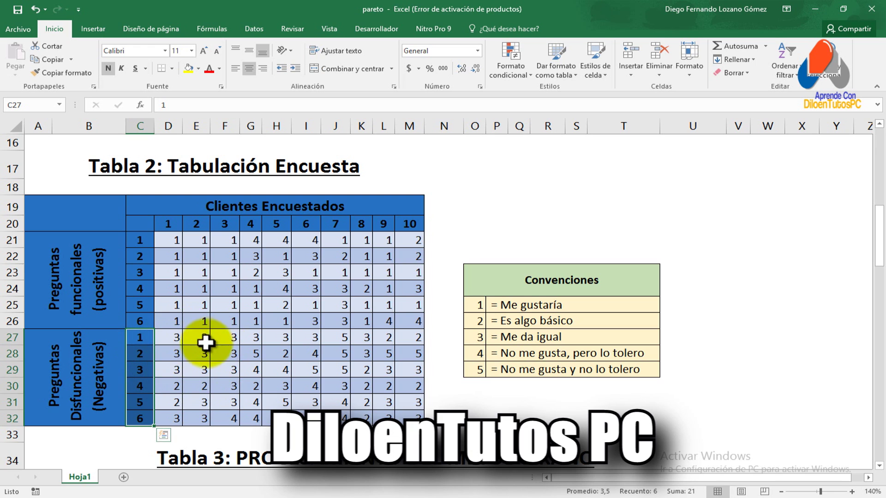
{"action": "mouse_move", "coordinate": [177, 239]}
{"action": "left_mouse_down"}
{"action": "mouse_move", "coordinate": [178, 415]}
{"action": "mouse_move", "coordinate": [410, 416]}
{"action": "left_mouse_up"}
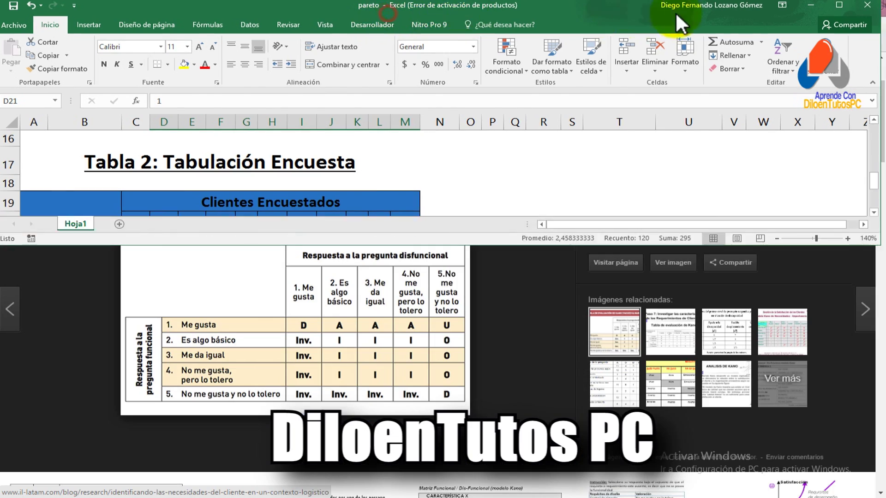
{"action": "left_click_drag", "start_coordinate": [389, 12], "coordinate": [885, 12]}
{"action": "key", "text": "alt+Tab"}
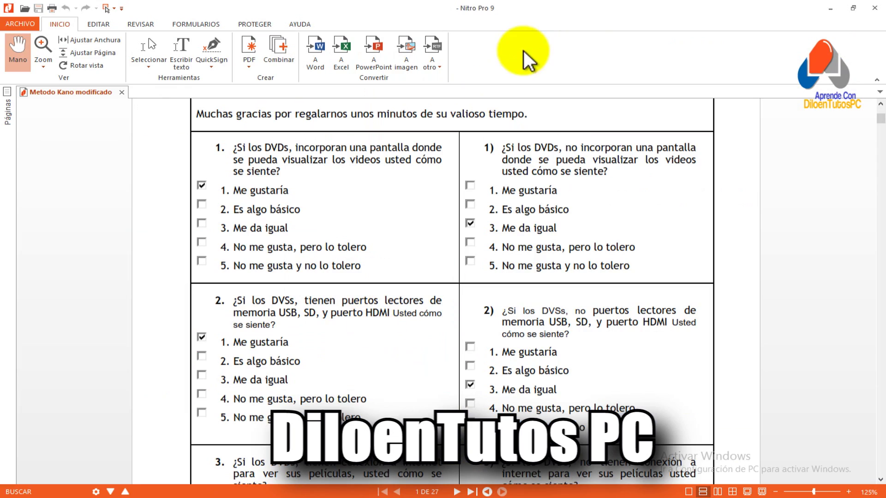
- Dock the questionnaire PDF on the left half and scroll down through its questions
{"action": "key", "text": "super+Left"}
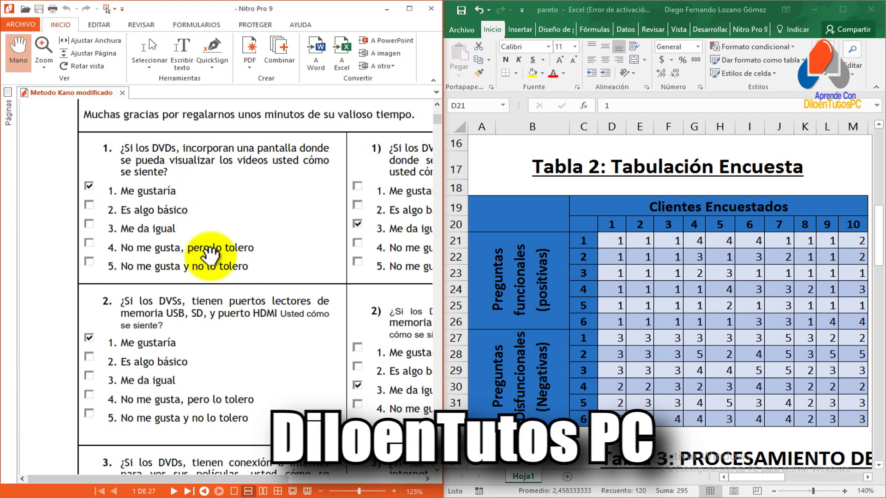
{"action": "scroll", "coordinate": [207, 286], "scroll_direction": "down", "scroll_amount": 5}
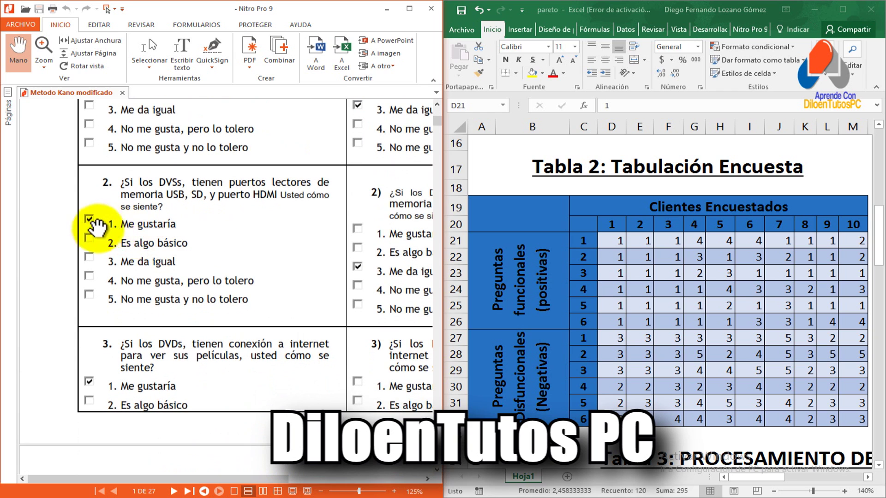
{"action": "scroll", "coordinate": [192, 277], "scroll_direction": "down", "scroll_amount": 5}
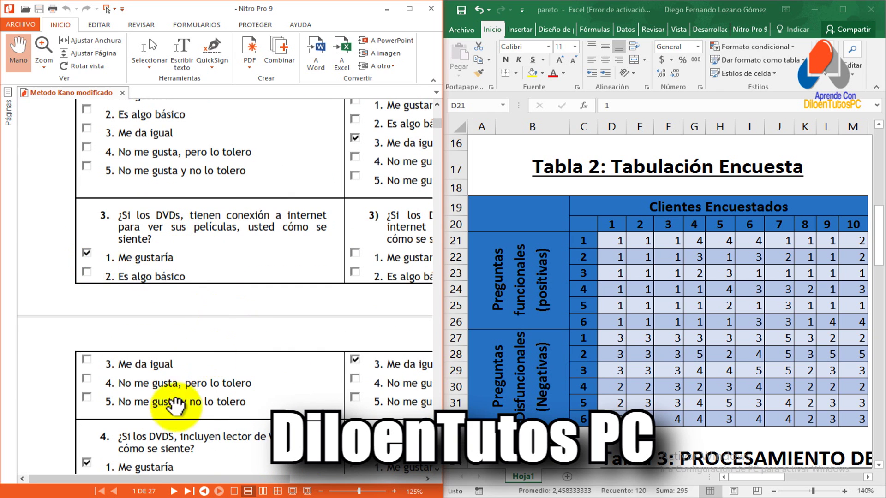
{"action": "scroll", "coordinate": [175, 405], "scroll_direction": "down", "scroll_amount": 2}
{"action": "scroll", "coordinate": [194, 316], "scroll_direction": "down", "scroll_amount": 4}
{"action": "scroll", "coordinate": [188, 333], "scroll_direction": "down", "scroll_amount": 2}
{"action": "scroll", "coordinate": [178, 337], "scroll_direction": "down", "scroll_amount": 3}
{"action": "scroll", "coordinate": [176, 398], "scroll_direction": "down", "scroll_amount": 3}
{"action": "scroll", "coordinate": [188, 313], "scroll_direction": "down", "scroll_amount": 2}
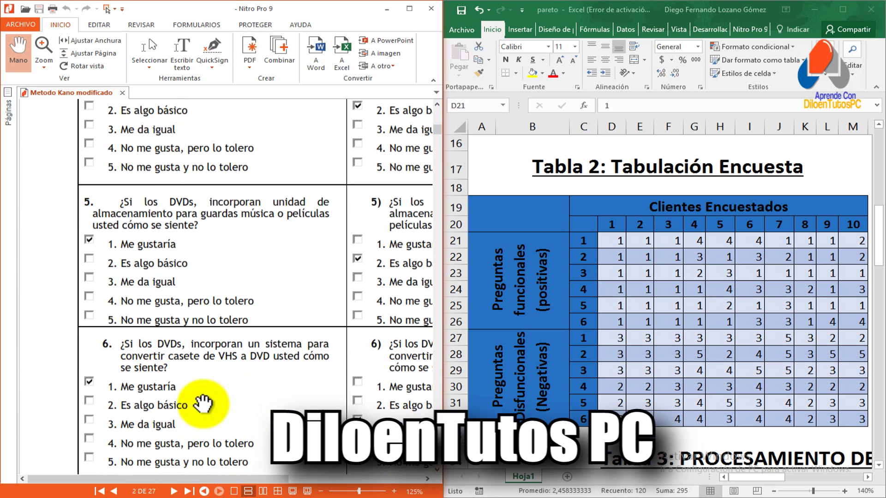
{"action": "scroll", "coordinate": [233, 281], "scroll_direction": "up", "scroll_amount": 5}
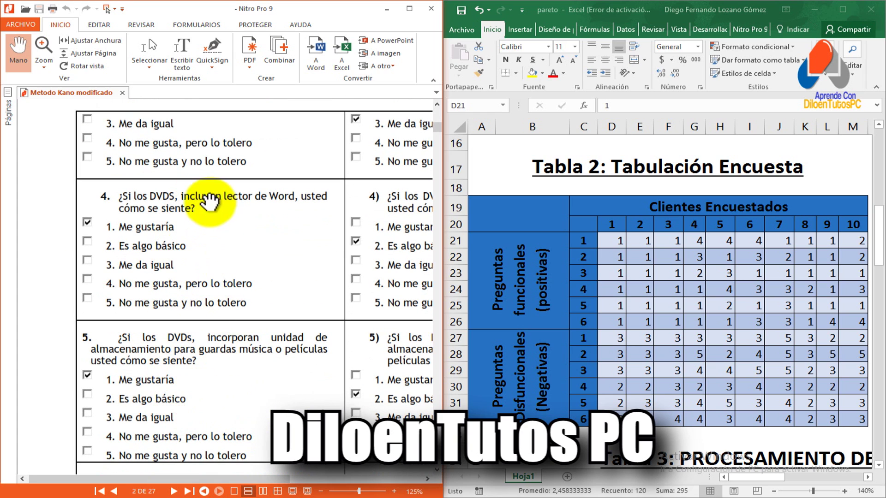
- Select respondent one's functional answers D21:D26 and bring the PDF back to question 1
{"action": "left_click", "coordinate": [611, 239]}
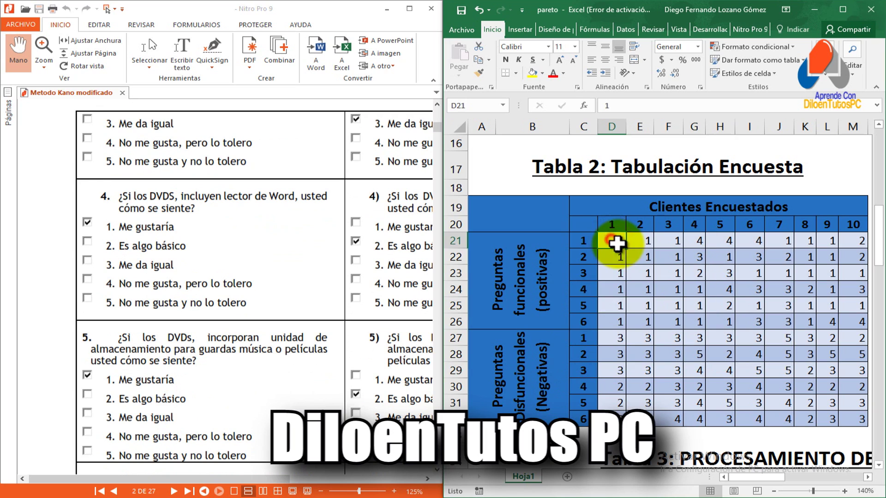
{"action": "left_click_drag", "start_coordinate": [612, 245], "coordinate": [608, 318]}
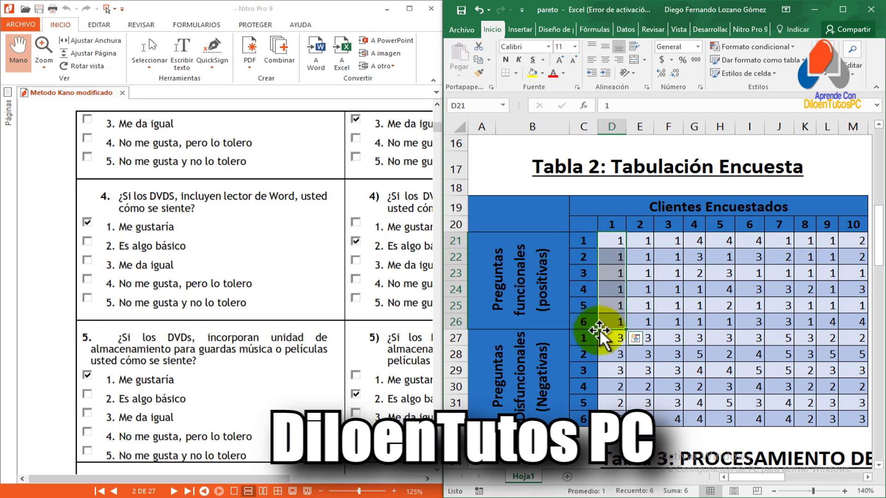
{"action": "left_click", "coordinate": [391, 267]}
{"action": "mouse_move", "coordinate": [346, 251]}
{"action": "left_mouse_down"}
{"action": "mouse_move", "coordinate": [79, 297]}
{"action": "mouse_move", "coordinate": [228, 198]}
{"action": "left_mouse_up"}
{"action": "scroll", "coordinate": [227, 198], "scroll_direction": "up", "scroll_amount": 5}
{"action": "scroll", "coordinate": [215, 324], "scroll_direction": "up", "scroll_amount": 1}
{"action": "scroll", "coordinate": [234, 265], "scroll_direction": "up", "scroll_amount": 1}
{"action": "scroll", "coordinate": [245, 231], "scroll_direction": "up", "scroll_amount": 3}
{"action": "scroll", "coordinate": [217, 257], "scroll_direction": "up", "scroll_amount": 2}
{"action": "scroll", "coordinate": [197, 223], "scroll_direction": "down", "scroll_amount": 1}
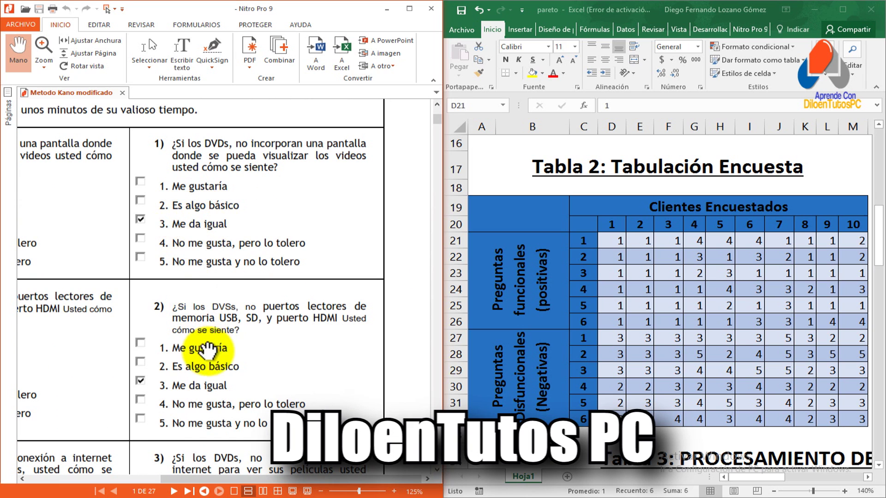
- Pan the PDF through questions 3 to 6, then restore the workbook to full screen
{"action": "left_click_drag", "start_coordinate": [207, 349], "coordinate": [216, 233]}
{"action": "scroll", "coordinate": [203, 324], "scroll_direction": "down", "scroll_amount": 1}
{"action": "scroll", "coordinate": [218, 188], "scroll_direction": "down", "scroll_amount": 3}
{"action": "scroll", "coordinate": [221, 393], "scroll_direction": "down", "scroll_amount": 1}
{"action": "scroll", "coordinate": [226, 342], "scroll_direction": "down", "scroll_amount": 3}
{"action": "scroll", "coordinate": [243, 412], "scroll_direction": "down", "scroll_amount": 1}
{"action": "scroll", "coordinate": [234, 333], "scroll_direction": "down", "scroll_amount": 1}
{"action": "scroll", "coordinate": [233, 284], "scroll_direction": "down", "scroll_amount": 1}
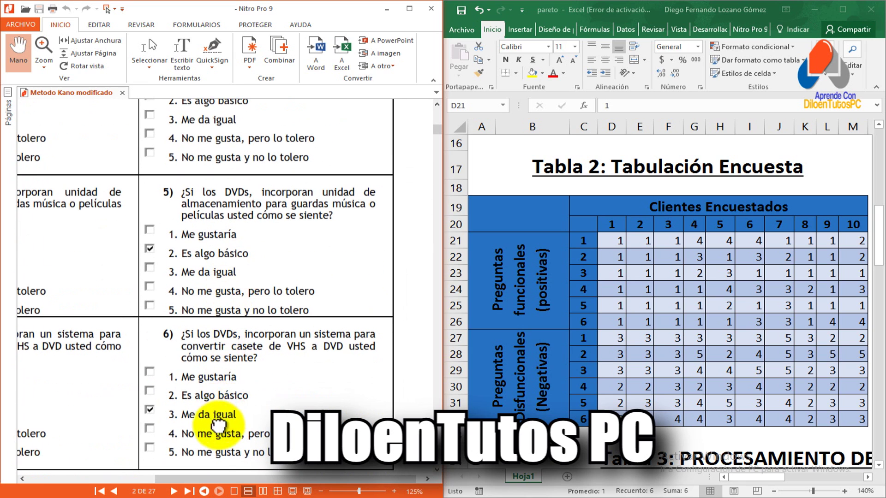
{"action": "left_click_drag", "start_coordinate": [222, 419], "coordinate": [228, 362]}
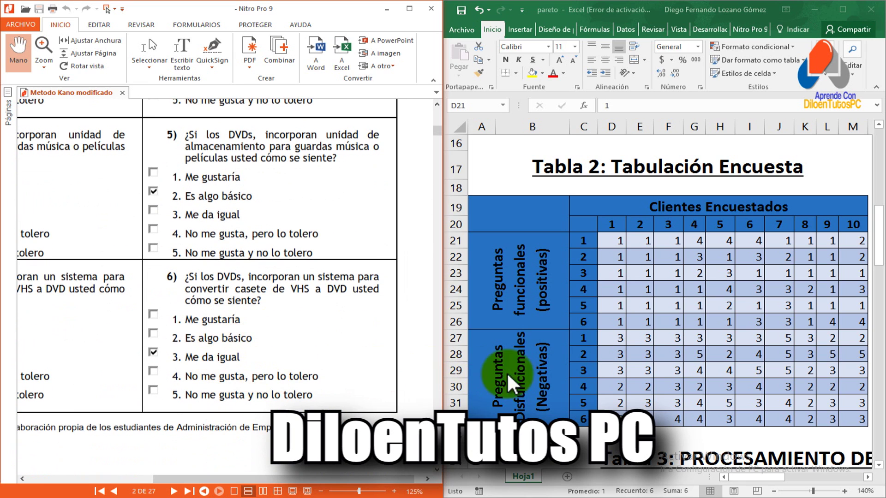
{"action": "left_click", "coordinate": [843, 9]}
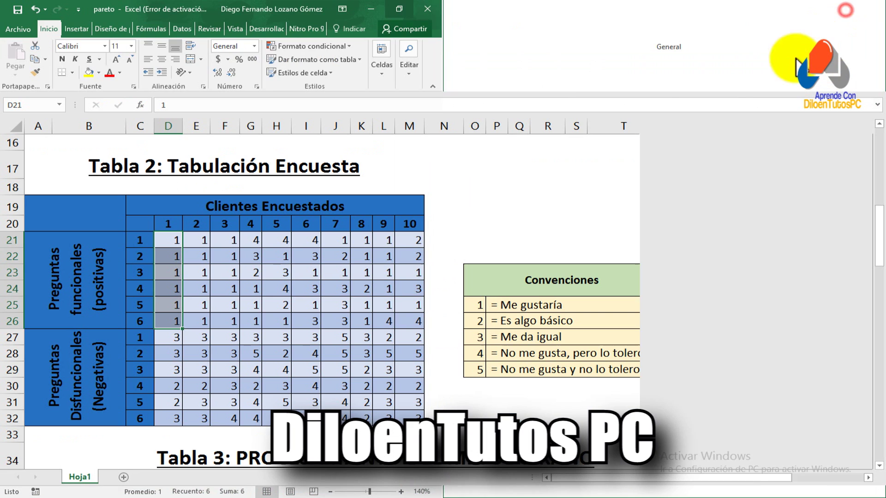
- Check respondent one's dysfunctional answers down to D32, then scroll down to Tabla 3
{"action": "left_click", "coordinate": [231, 338]}
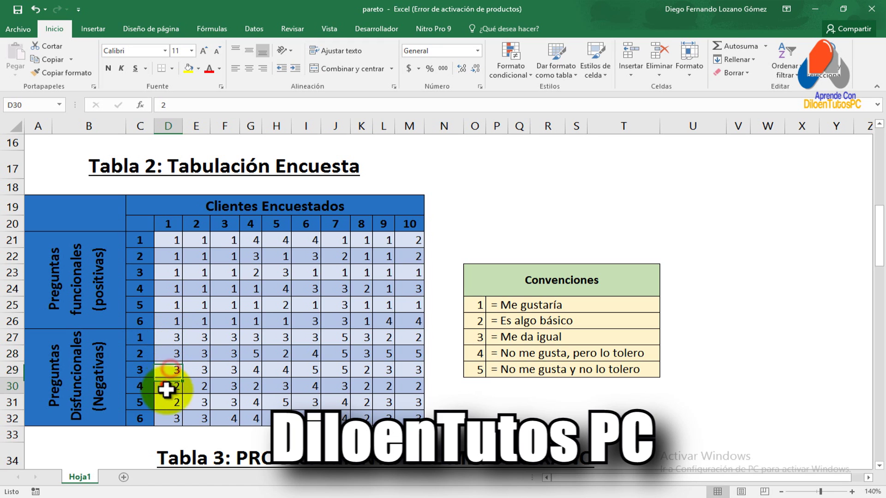
{"action": "left_click", "coordinate": [171, 418]}
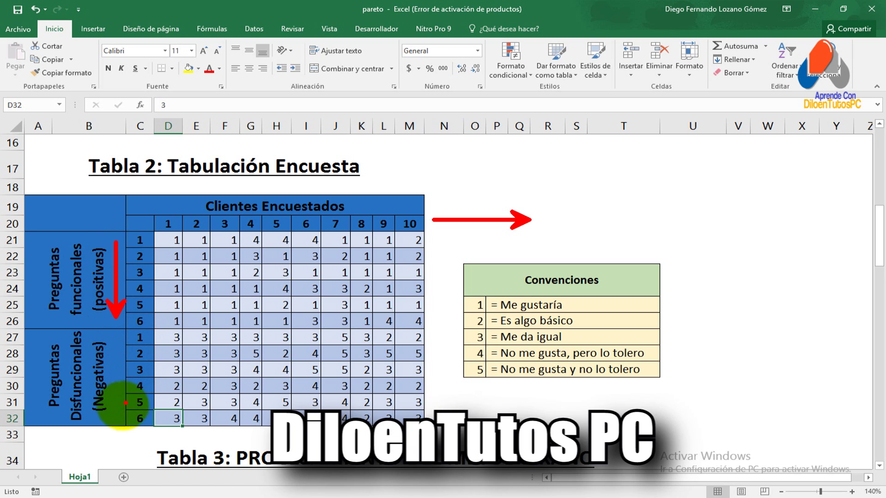
{"action": "left_click_drag", "start_coordinate": [115, 420], "coordinate": [111, 346]}
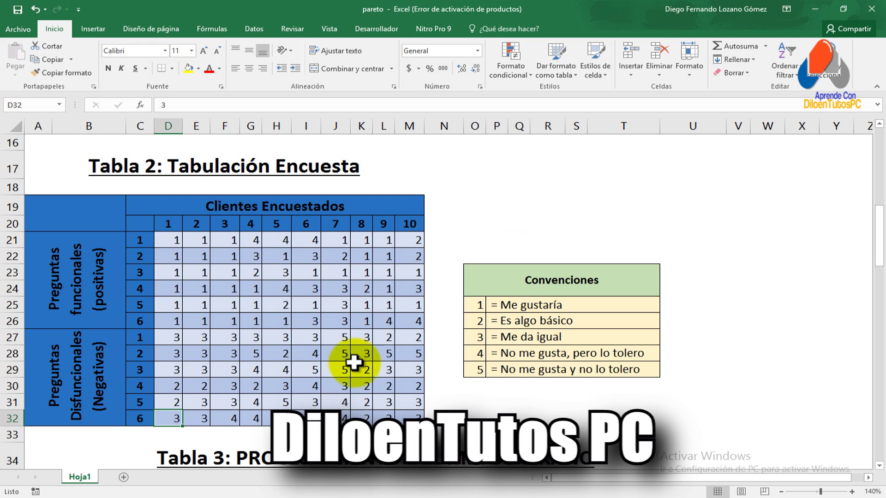
{"action": "scroll", "coordinate": [348, 355], "scroll_direction": "down", "scroll_amount": 2}
{"action": "scroll", "coordinate": [337, 336], "scroll_direction": "down", "scroll_amount": 1}
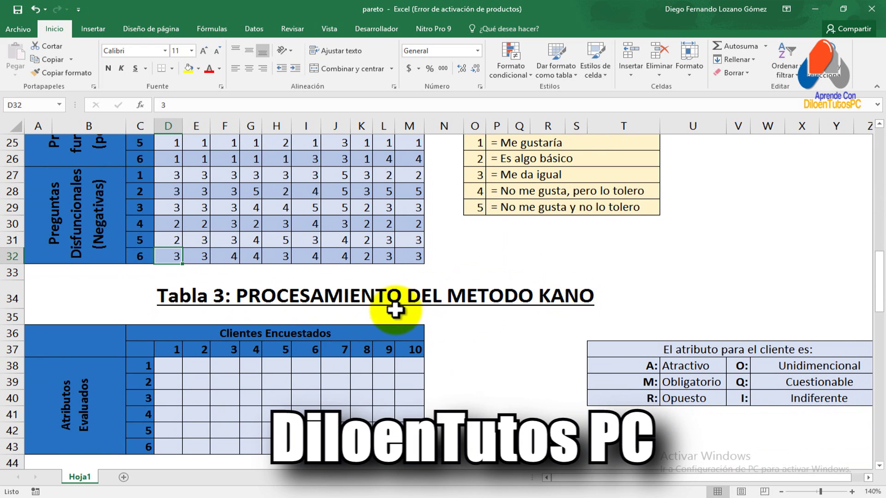
- Point out respondent one's first functional and dysfunctional answers, D21 and D27
{"action": "scroll", "coordinate": [346, 323], "scroll_direction": "up", "scroll_amount": 1}
{"action": "scroll", "coordinate": [340, 337], "scroll_direction": "up", "scroll_amount": 1}
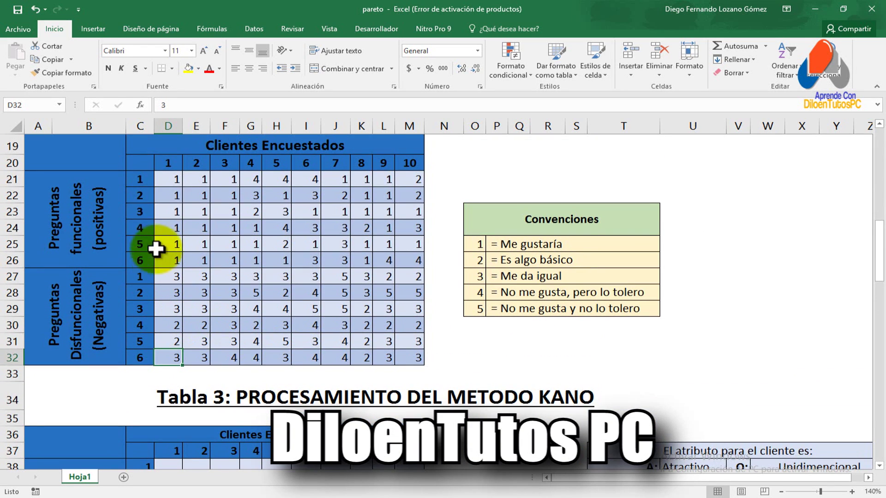
{"action": "left_click", "coordinate": [174, 180]}
{"action": "left_click", "coordinate": [170, 278]}
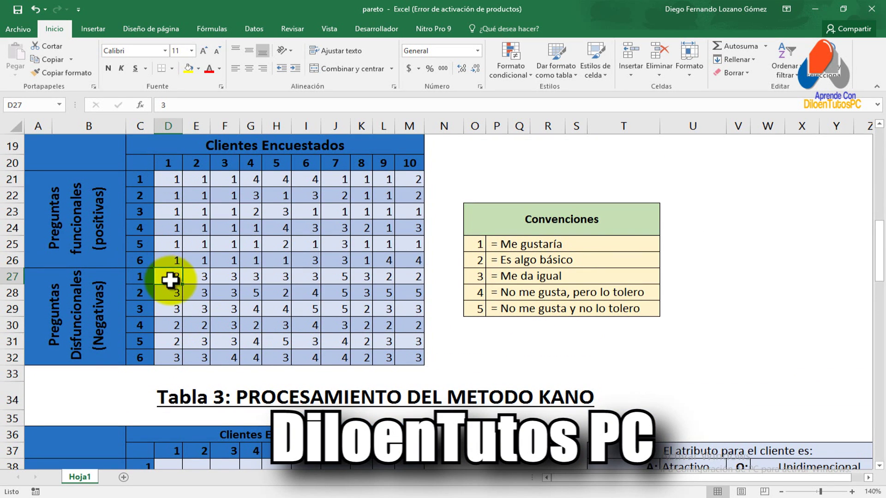
{"action": "scroll", "coordinate": [267, 283], "scroll_direction": "up", "scroll_amount": 3}
{"action": "scroll", "coordinate": [230, 224], "scroll_direction": "up", "scroll_amount": 3}
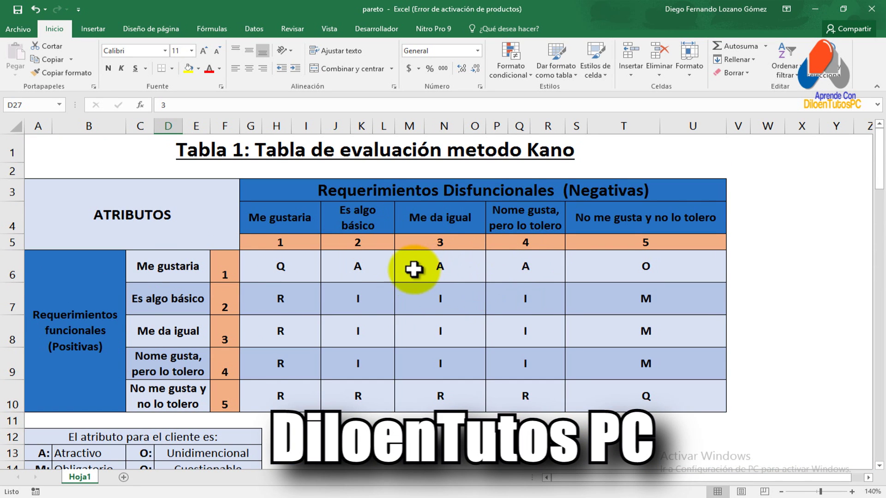
- Scroll down to Tabla 3 and mark its client header row, attribute numbers 1–6 and cell D38
{"action": "scroll", "coordinate": [356, 274], "scroll_direction": "down", "scroll_amount": 1}
{"action": "scroll", "coordinate": [355, 275], "scroll_direction": "down", "scroll_amount": 4}
{"action": "scroll", "coordinate": [355, 275], "scroll_direction": "down", "scroll_amount": 2}
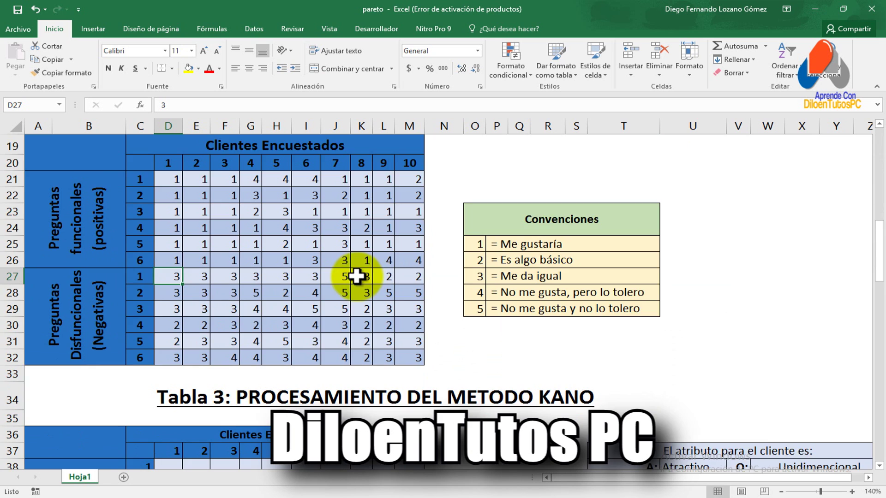
{"action": "scroll", "coordinate": [355, 274], "scroll_direction": "down", "scroll_amount": 1}
{"action": "scroll", "coordinate": [319, 289], "scroll_direction": "down", "scroll_amount": 1}
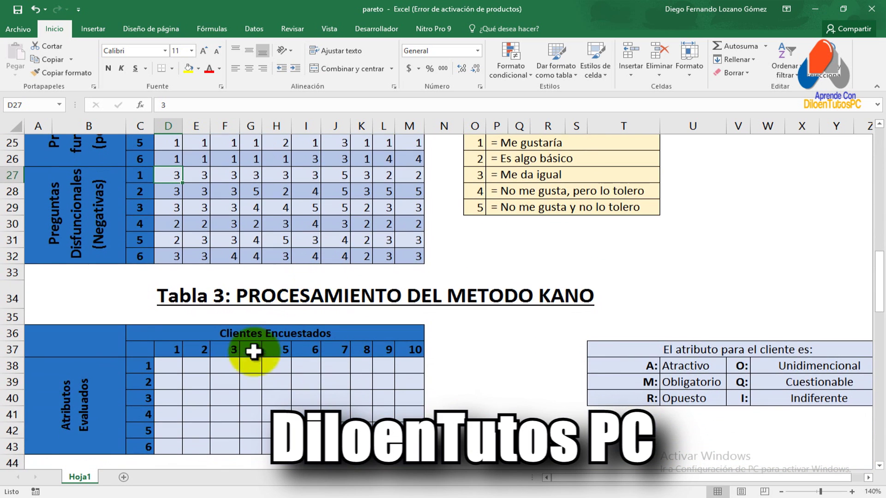
{"action": "scroll", "coordinate": [201, 341], "scroll_direction": "down", "scroll_amount": 1}
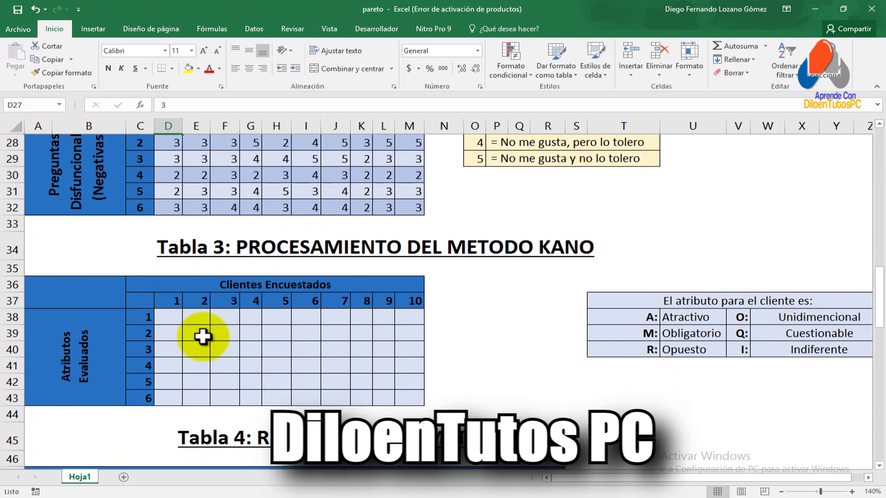
{"action": "scroll", "coordinate": [203, 337], "scroll_direction": "down", "scroll_amount": 1}
{"action": "left_click_drag", "start_coordinate": [165, 252], "coordinate": [406, 249]}
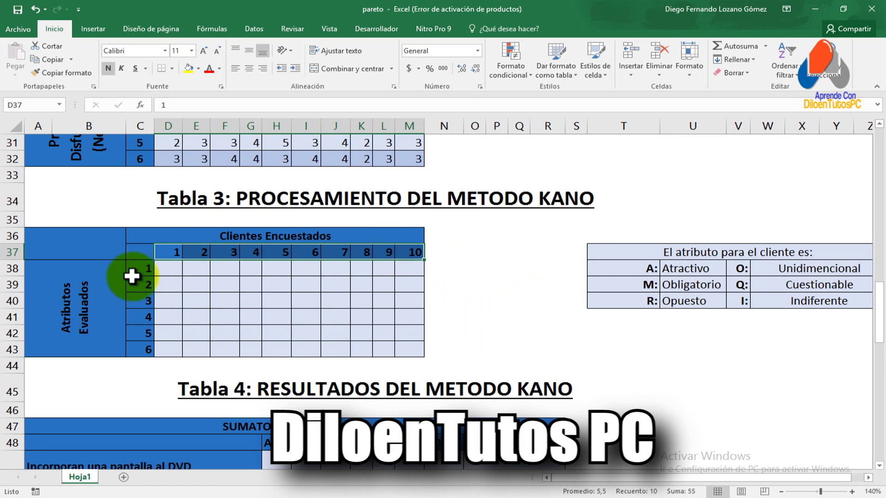
{"action": "left_click_drag", "start_coordinate": [138, 270], "coordinate": [131, 348]}
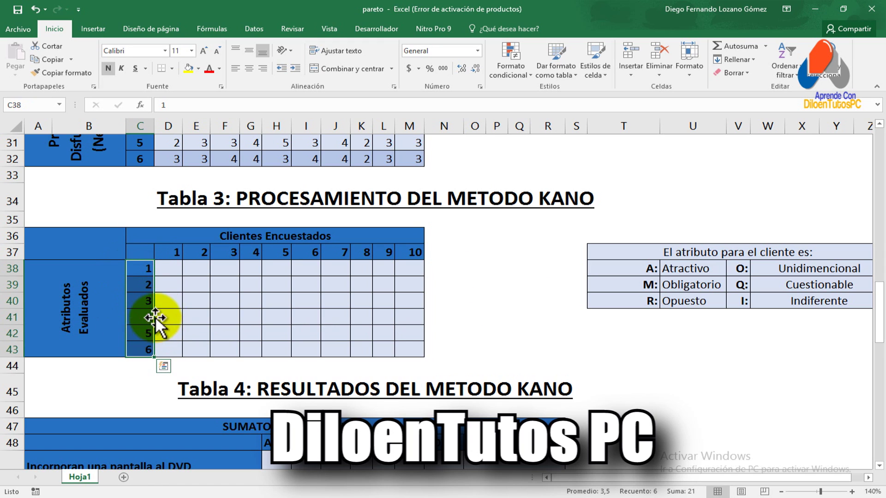
{"action": "left_click", "coordinate": [171, 270]}
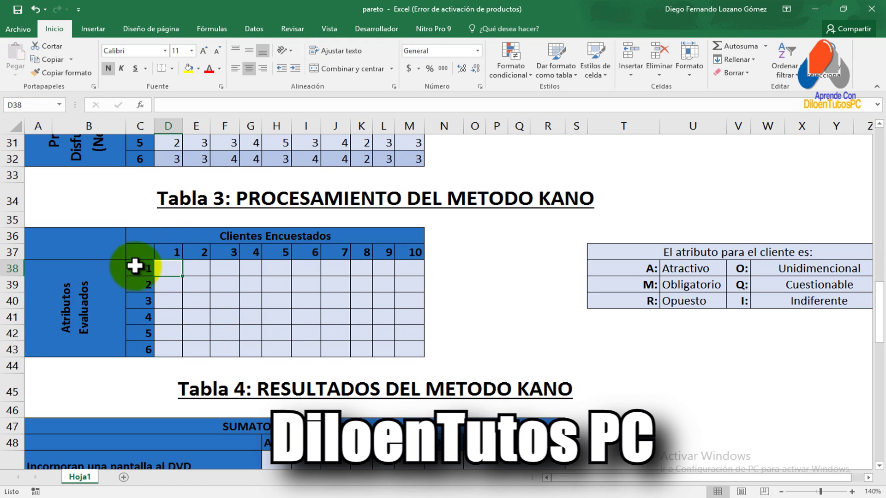
{"action": "left_click", "coordinate": [172, 252]}
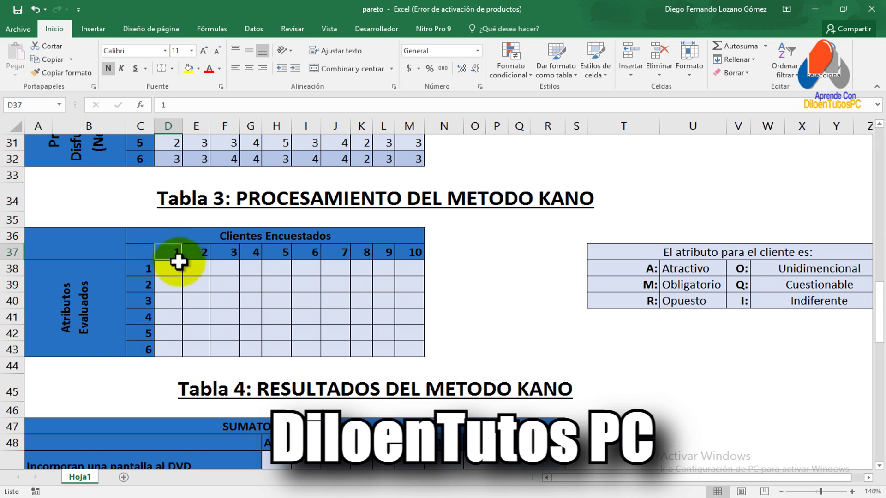
- Scroll back up and select client 1's answers in D21:D32
{"action": "scroll", "coordinate": [189, 272], "scroll_direction": "up", "scroll_amount": 1}
{"action": "scroll", "coordinate": [184, 284], "scroll_direction": "up", "scroll_amount": 2}
{"action": "scroll", "coordinate": [177, 207], "scroll_direction": "up", "scroll_amount": 1}
{"action": "left_click_drag", "start_coordinate": [176, 190], "coordinate": [171, 358]}
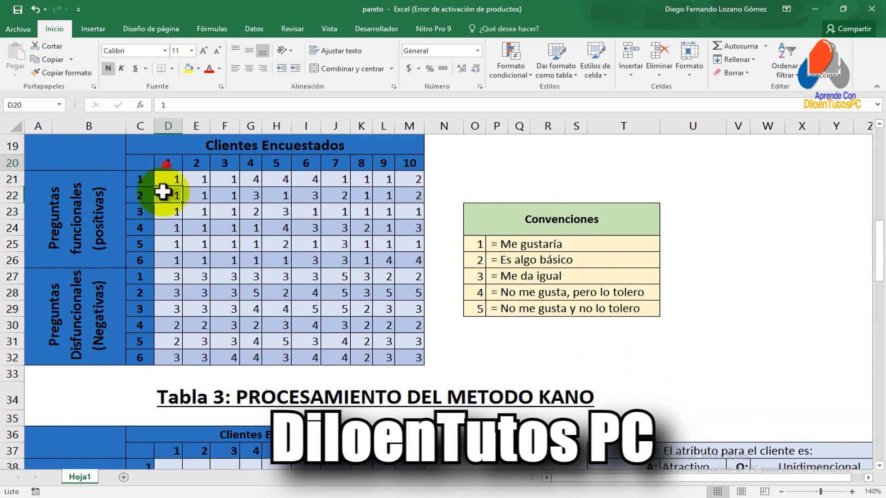
- Fill client 1's question-1 answers, D21 and D27, with light yellow
{"action": "left_click", "coordinate": [249, 285]}
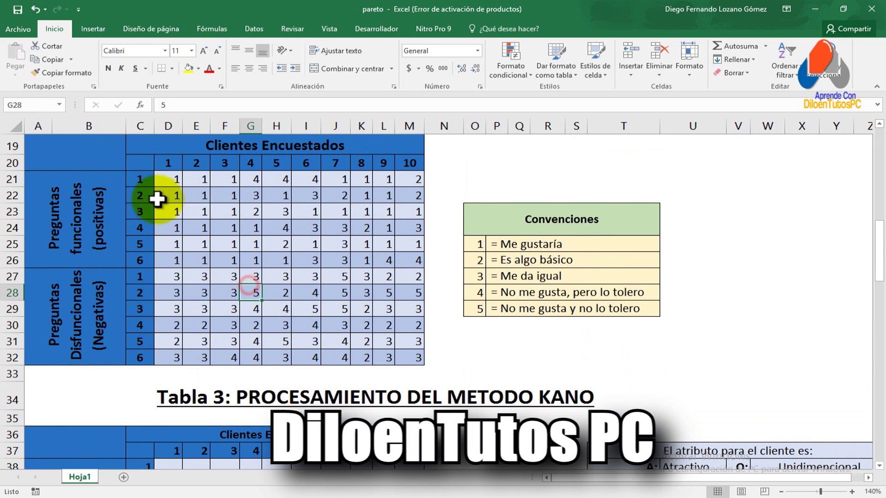
{"action": "left_click", "coordinate": [139, 178]}
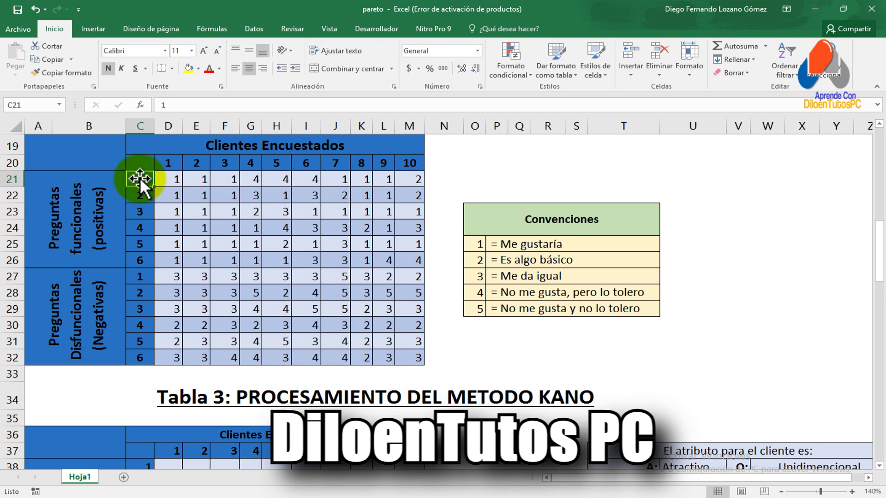
{"action": "left_click", "coordinate": [139, 277], "text": "ctrl"}
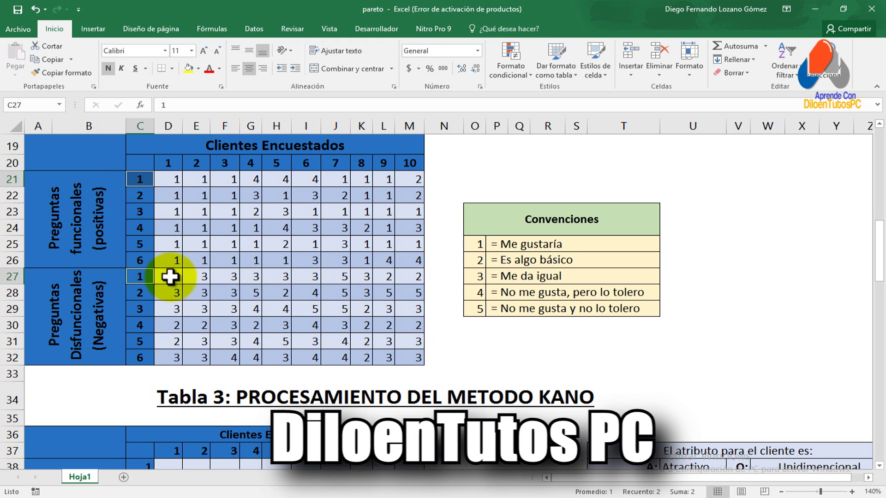
{"action": "left_click", "coordinate": [172, 178]}
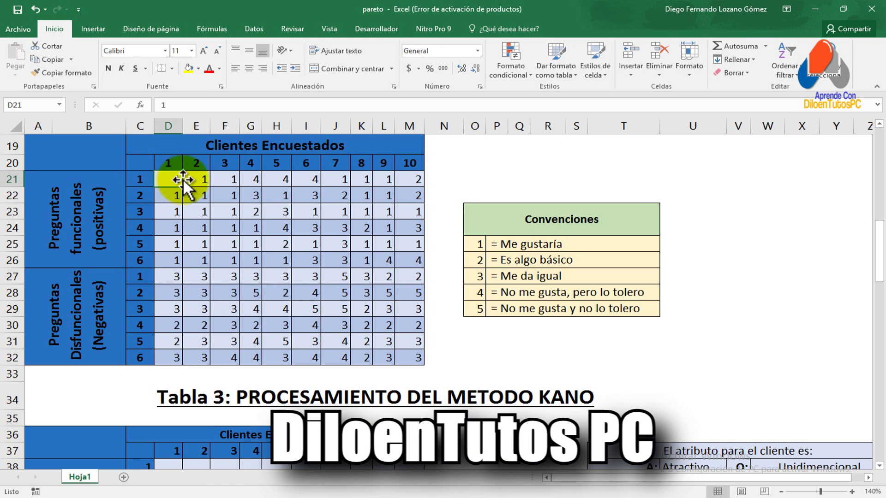
{"action": "left_click", "coordinate": [175, 278], "text": "ctrl"}
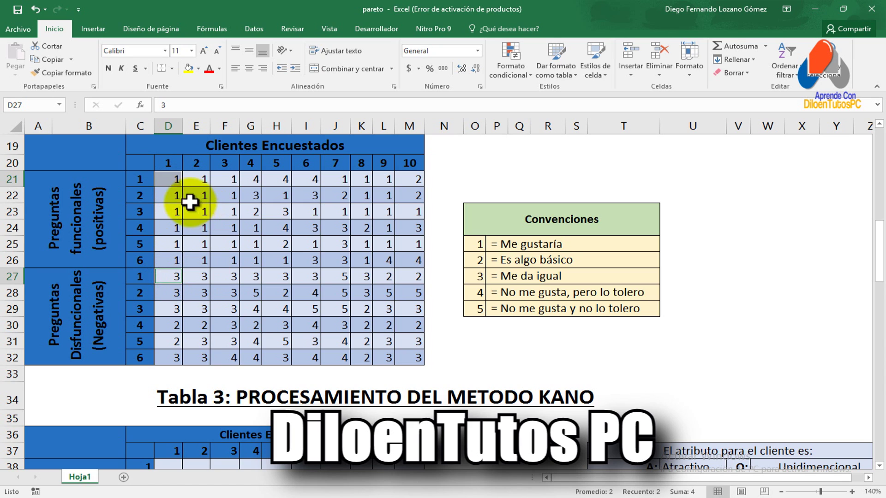
{"action": "left_click", "coordinate": [198, 69]}
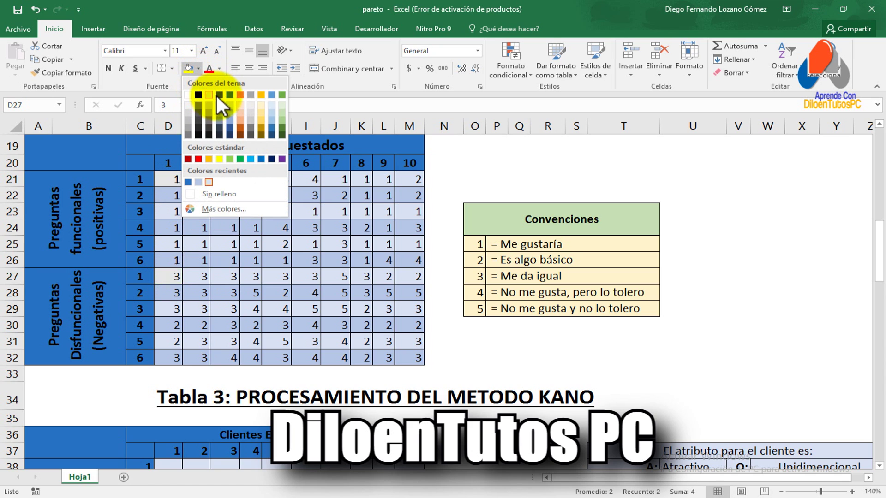
{"action": "left_click", "coordinate": [264, 105]}
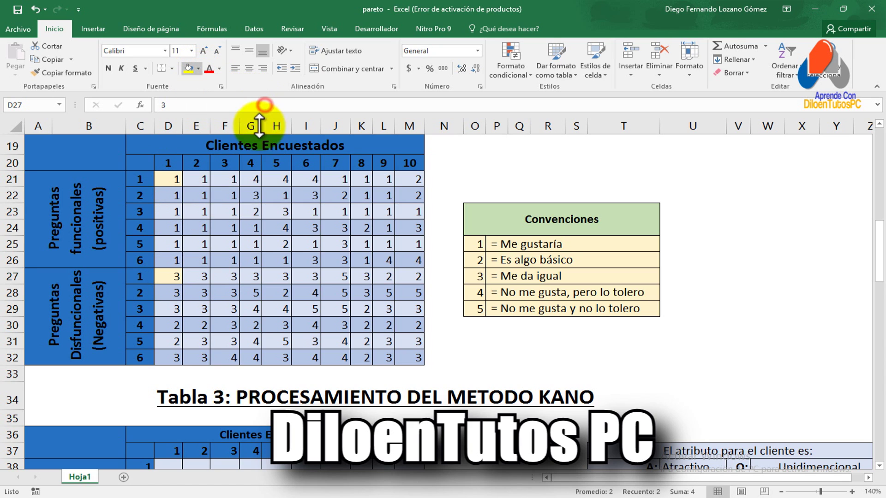
- Deselect the highlighted answers and scroll back up toward Tabla 1
{"action": "left_click", "coordinate": [167, 295]}
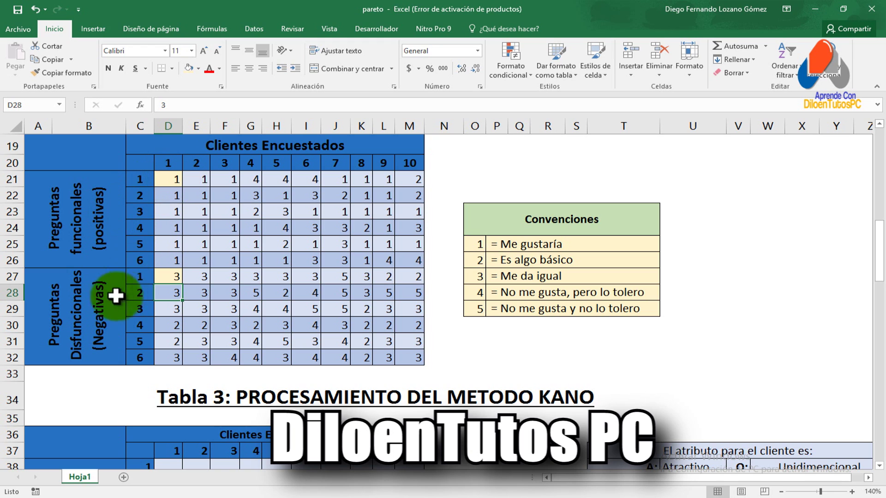
{"action": "left_click", "coordinate": [165, 270]}
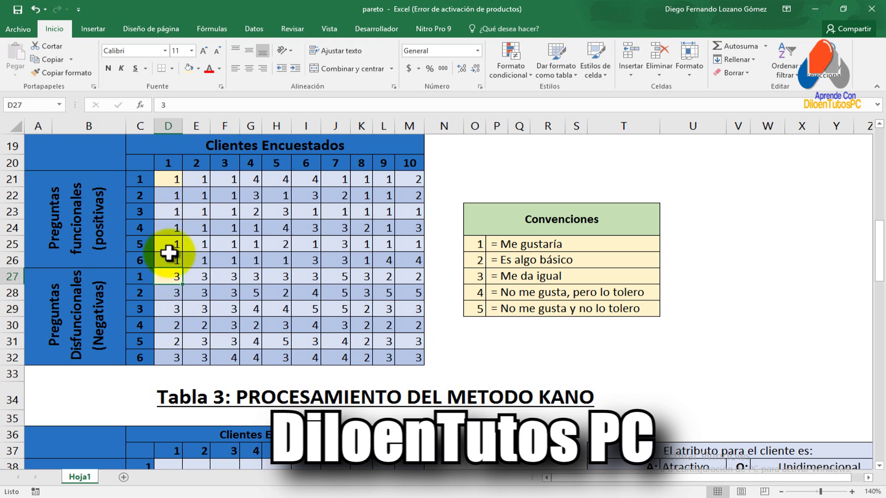
{"action": "scroll", "coordinate": [301, 280], "scroll_direction": "up", "scroll_amount": 1}
{"action": "scroll", "coordinate": [308, 280], "scroll_direction": "up", "scroll_amount": 2}
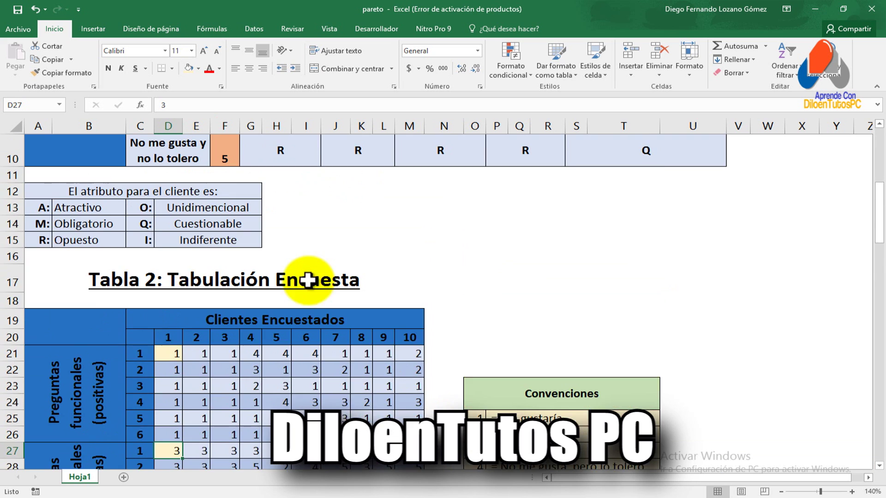
- In Tabla 1, trace positive answer row 1 to negative answer column 3 to find grade A
{"action": "scroll", "coordinate": [308, 280], "scroll_direction": "up", "scroll_amount": 1}
{"action": "scroll", "coordinate": [314, 286], "scroll_direction": "up", "scroll_amount": 1}
{"action": "scroll", "coordinate": [313, 291], "scroll_direction": "up", "scroll_amount": 1}
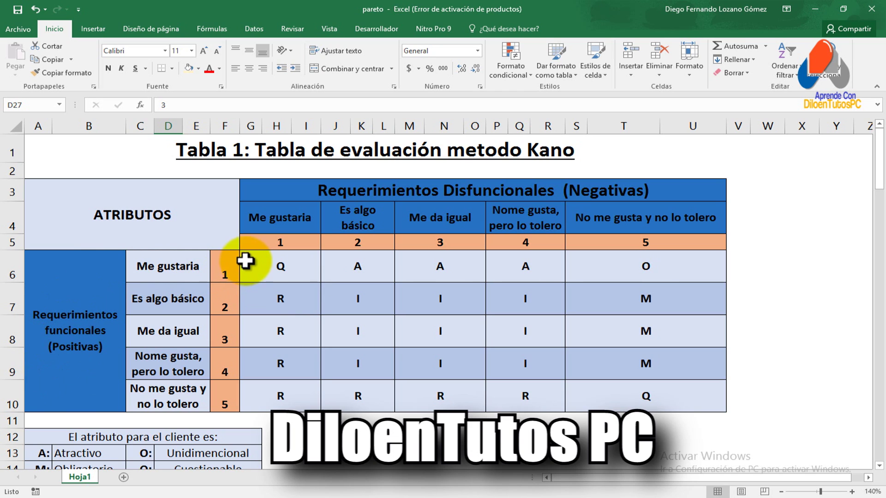
{"action": "left_click", "coordinate": [228, 270]}
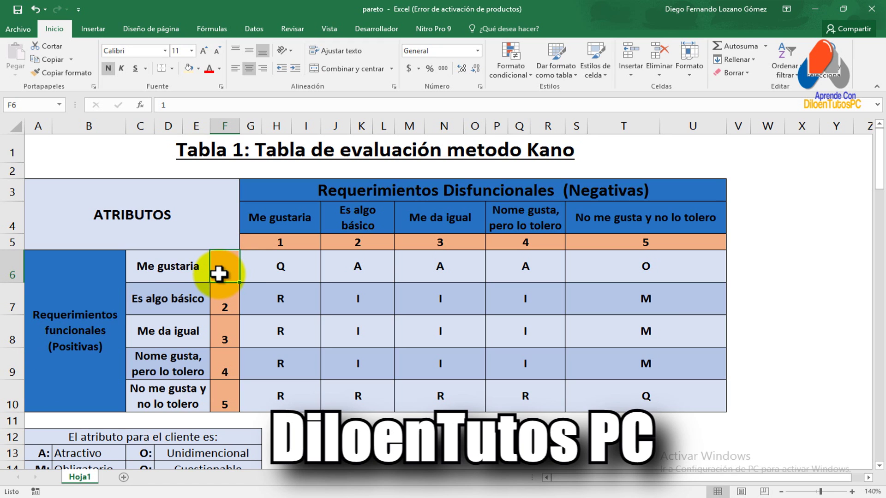
{"action": "left_click", "coordinate": [442, 241]}
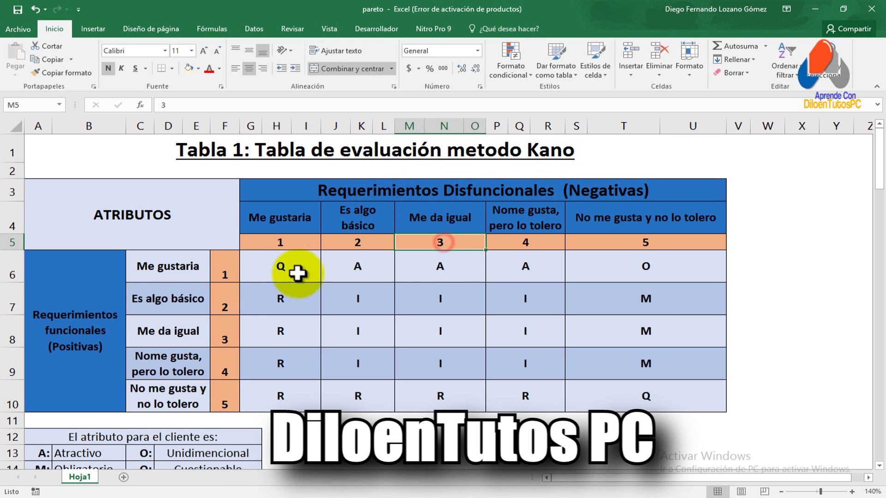
{"action": "left_click_drag", "start_coordinate": [225, 271], "coordinate": [431, 271]}
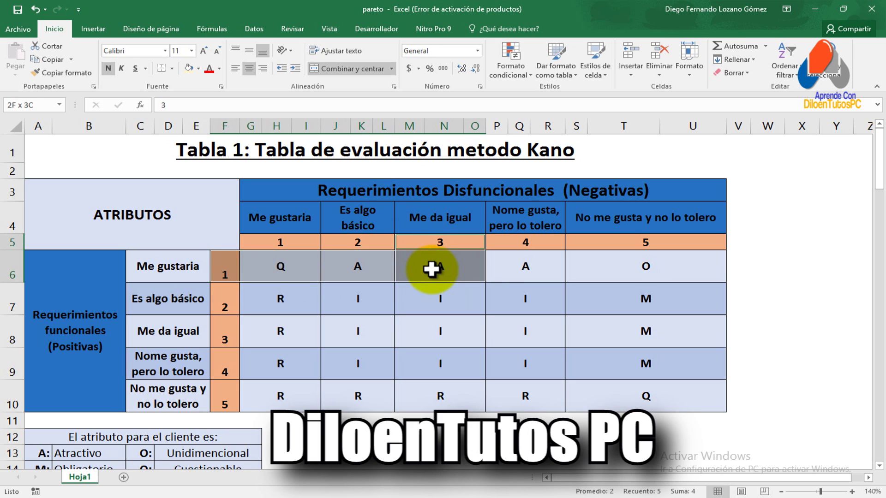
{"action": "left_click", "coordinate": [431, 270]}
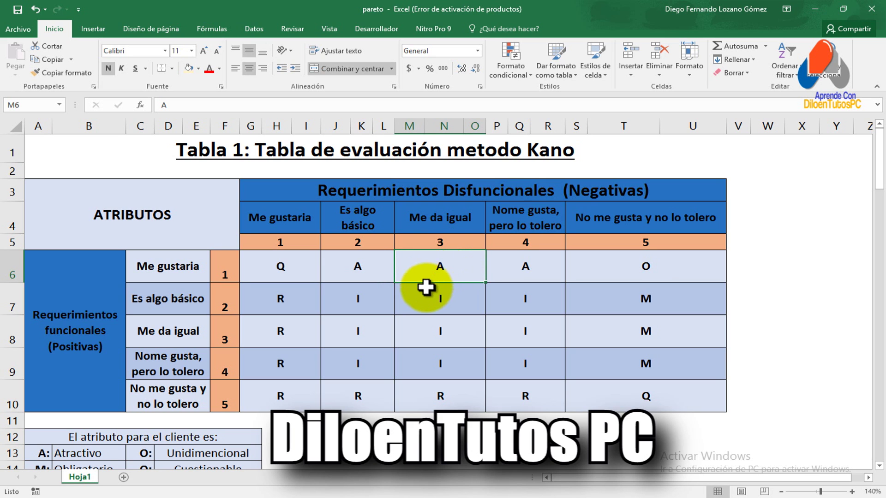
- Scroll back down and select client 1's first Tabla 3 cell, D38
{"action": "scroll", "coordinate": [415, 298], "scroll_direction": "down", "scroll_amount": 1}
{"action": "scroll", "coordinate": [388, 293], "scroll_direction": "down", "scroll_amount": 4}
{"action": "scroll", "coordinate": [350, 292], "scroll_direction": "down", "scroll_amount": 2}
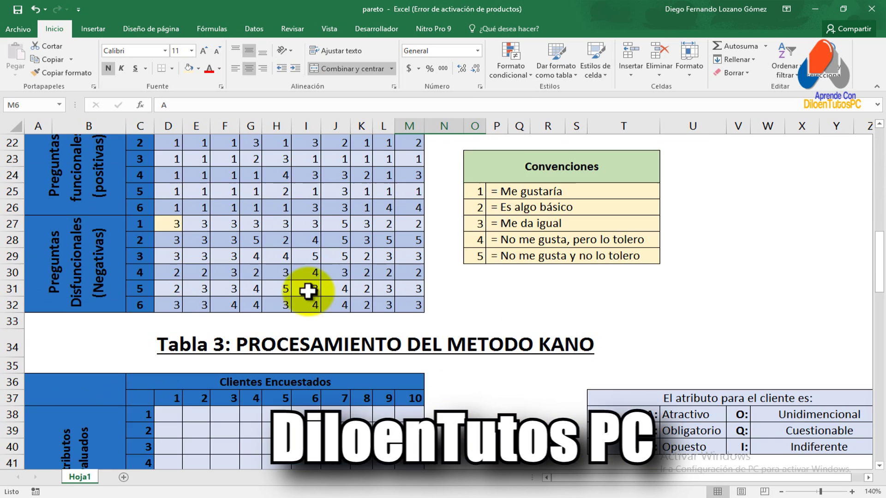
{"action": "scroll", "coordinate": [307, 293], "scroll_direction": "down", "scroll_amount": 1}
{"action": "left_click", "coordinate": [161, 365]}
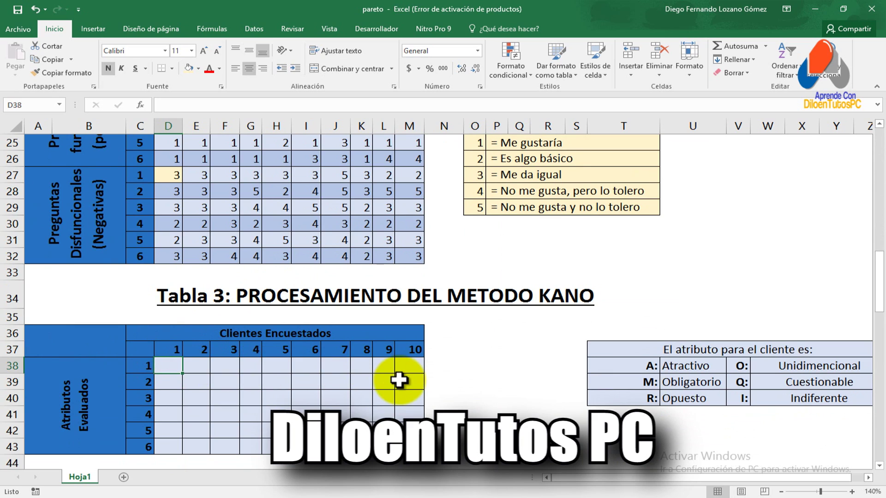
- Enter A in D38, then replace it with the opening of a =BUSCARV( lookup formula
{"action": "type", "text": "A"}
{"action": "key", "text": "Return"}
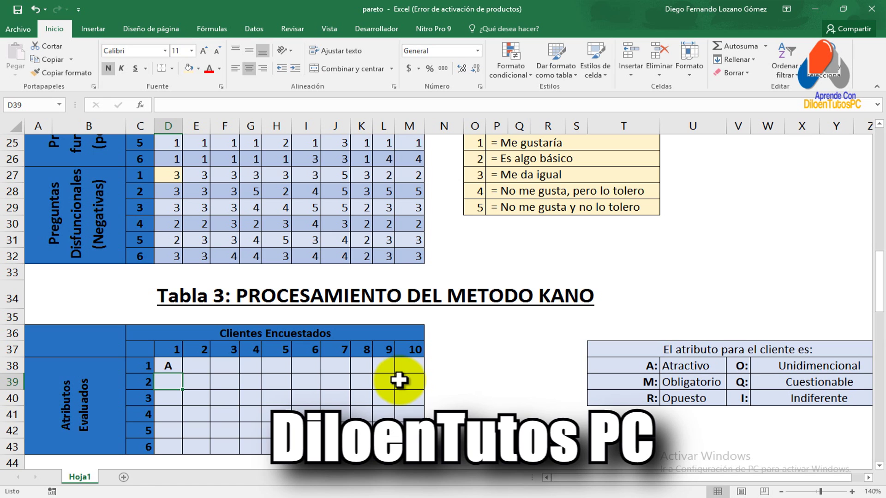
{"action": "key", "text": "Up"}
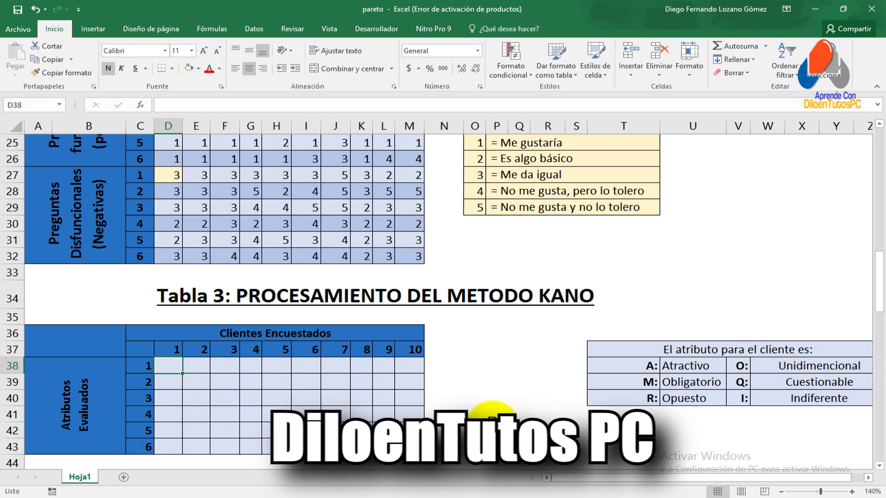
{"action": "type", "text": "="}
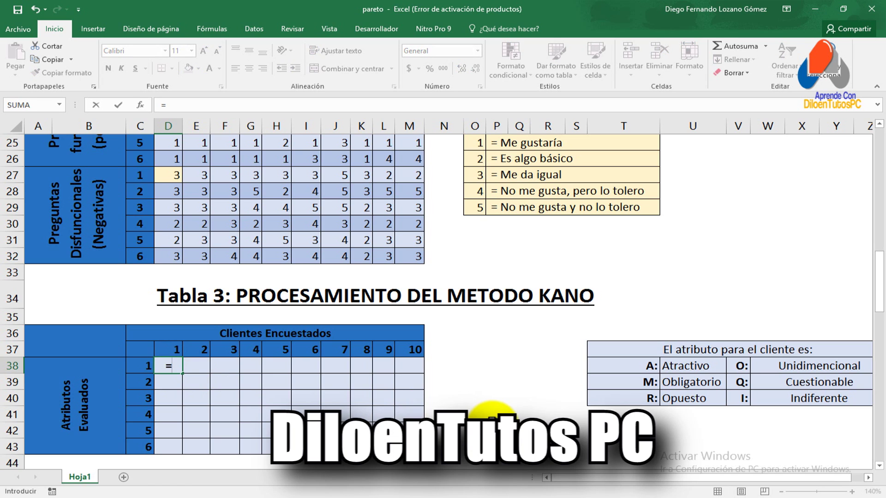
{"action": "type", "text": "BUSCA"}
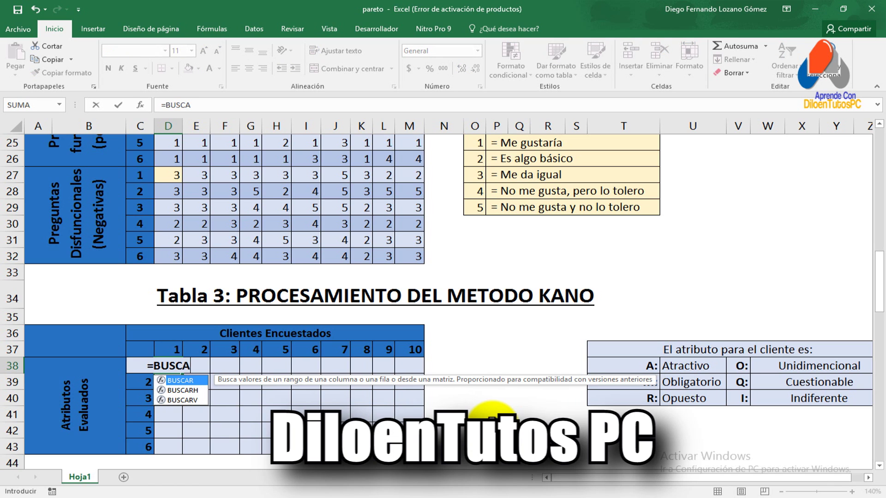
{"action": "type", "text": "RV"}
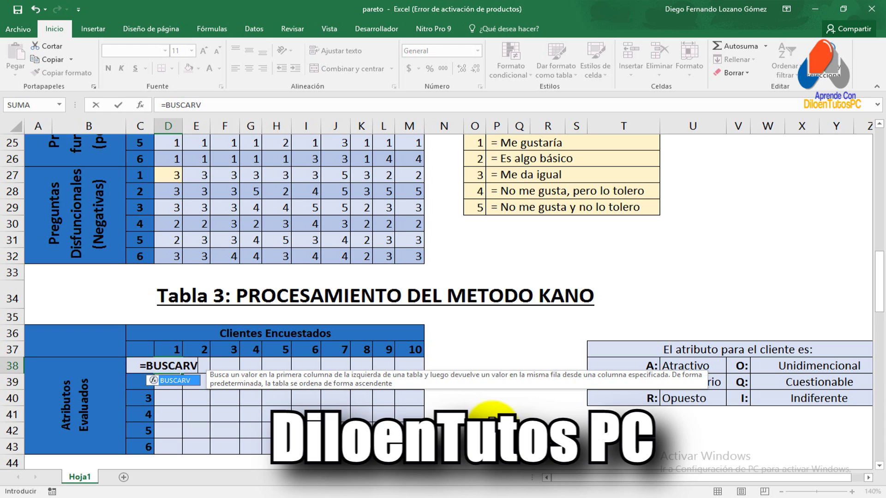
{"action": "type", "text": "("}
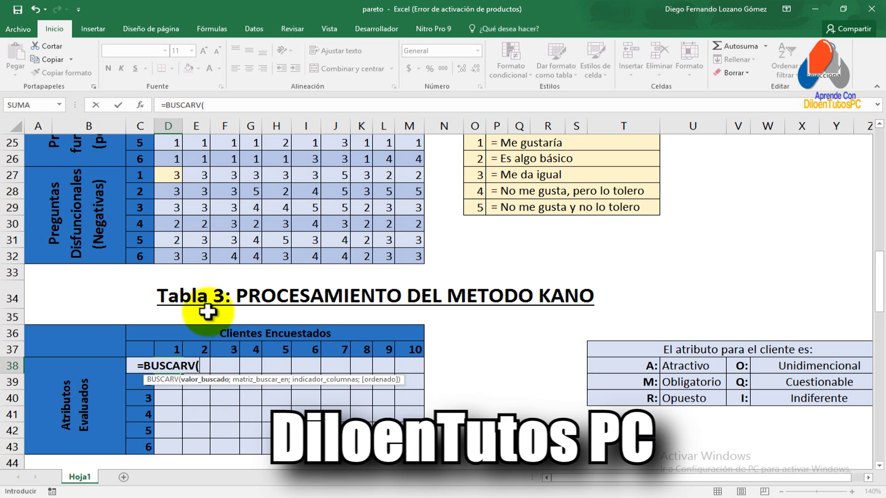
{"action": "scroll", "coordinate": [217, 304], "scroll_direction": "up", "scroll_amount": 1}
{"action": "scroll", "coordinate": [219, 298], "scroll_direction": "up", "scroll_amount": 1}
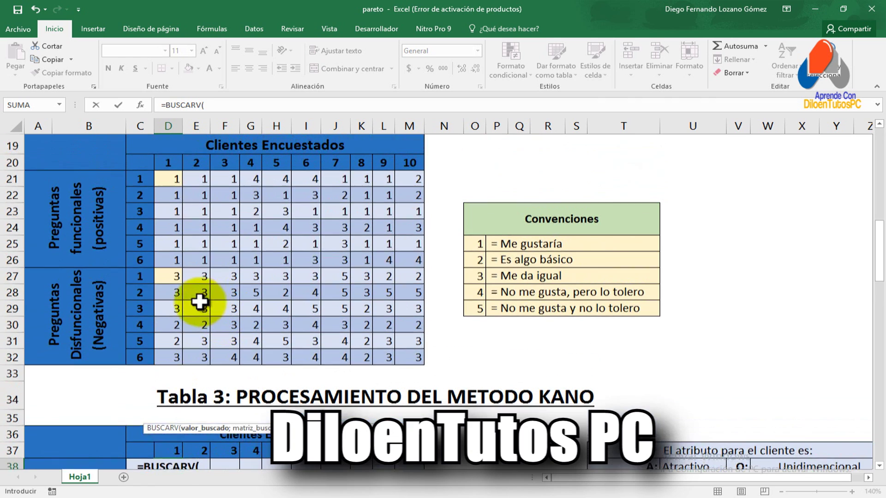
- Give the BUSCARV D21 as lookup value and absolute table $F$6:$U$10, then begin COINCIDIR
{"action": "left_click", "coordinate": [168, 179]}
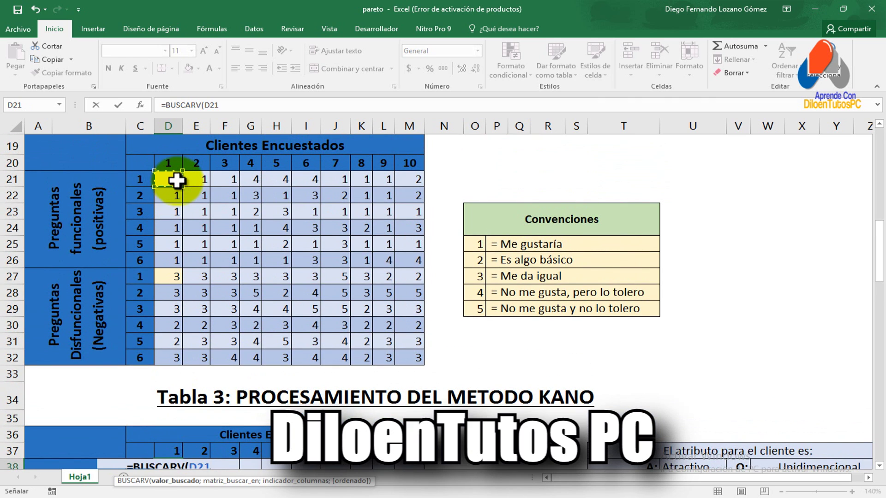
{"action": "left_click", "coordinate": [226, 105]}
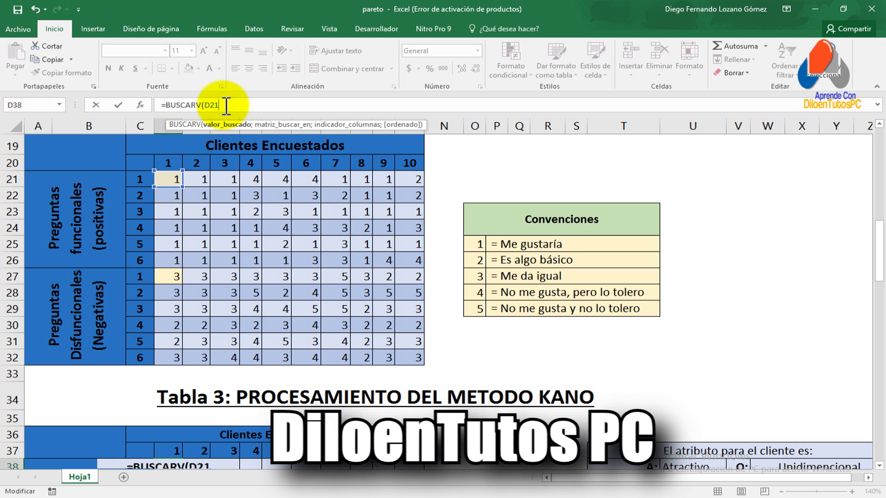
{"action": "type", "text": ";"}
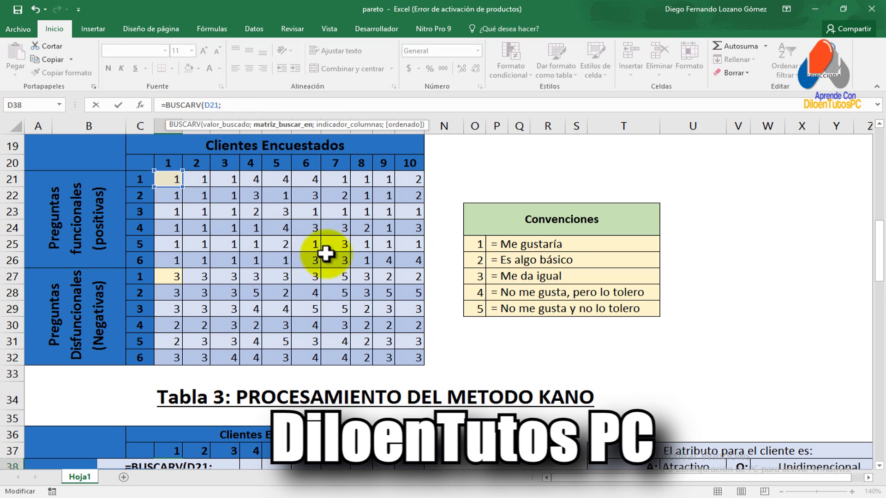
{"action": "left_click_drag", "start_coordinate": [882, 252], "coordinate": [882, 175]}
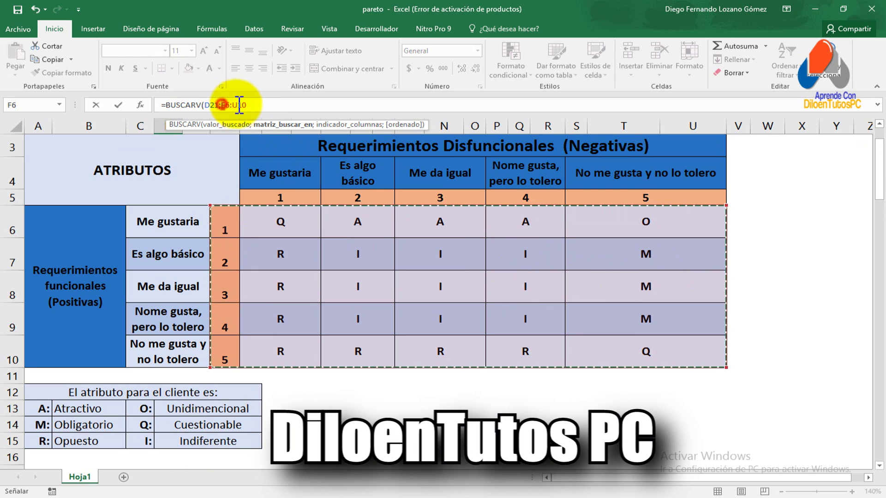
{"action": "left_click_drag", "start_coordinate": [221, 105], "coordinate": [247, 105]}
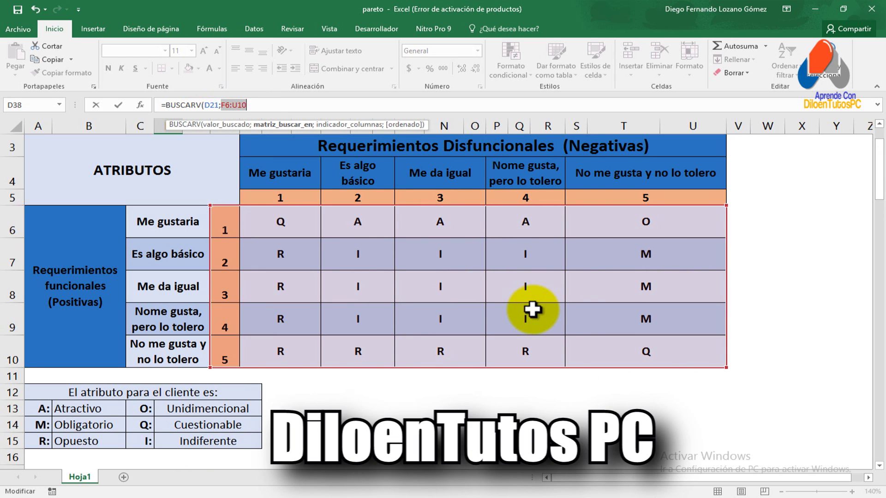
{"action": "key", "text": "F4"}
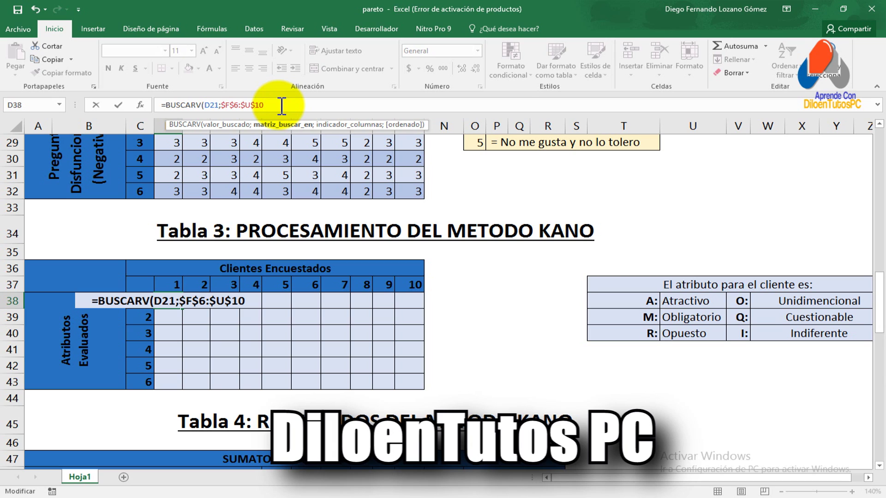
{"action": "type", "text": ";"}
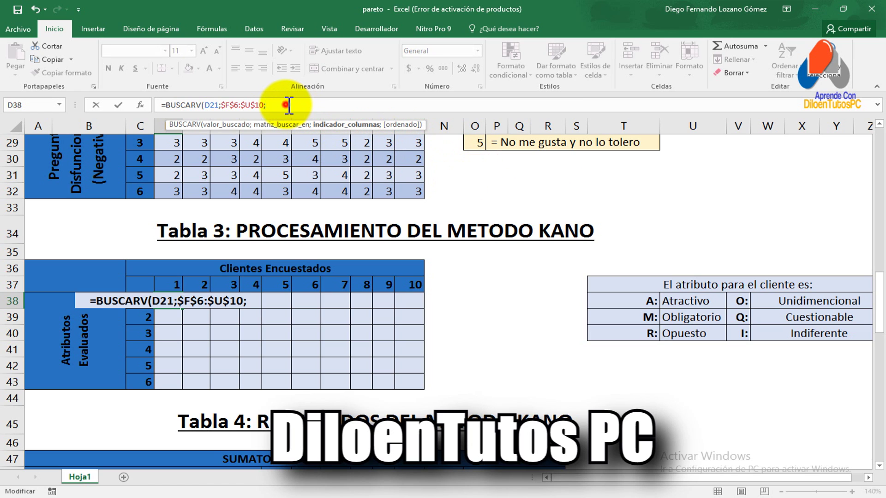
{"action": "type", "text": "COIN"}
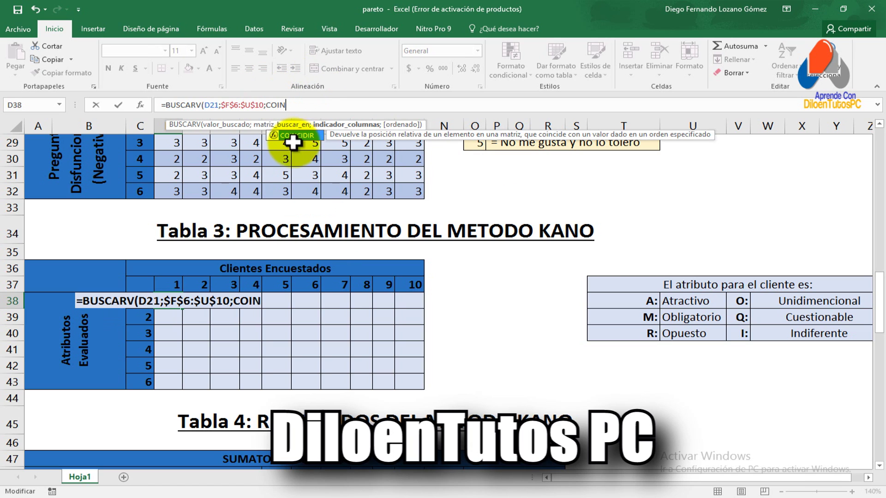
- Insert COINCIDIR into D38's formula with D27 as the value to match
{"action": "double_click", "coordinate": [301, 134]}
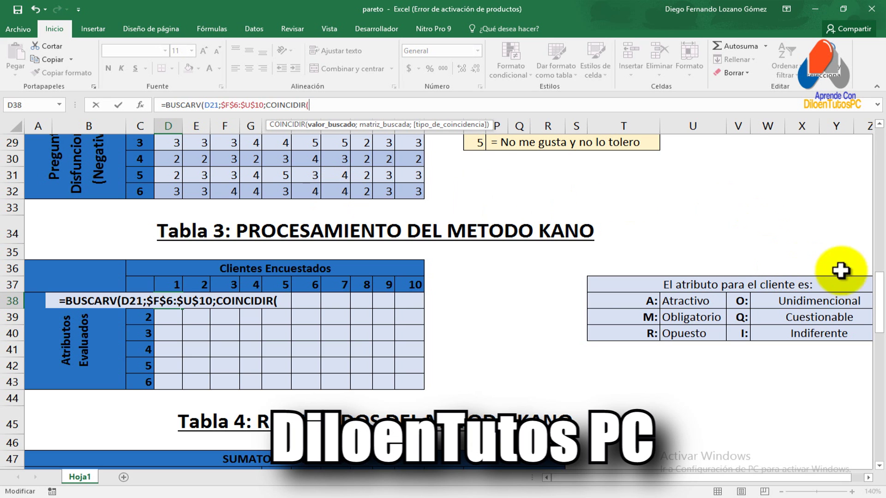
{"action": "left_click_drag", "start_coordinate": [880, 295], "coordinate": [880, 254]}
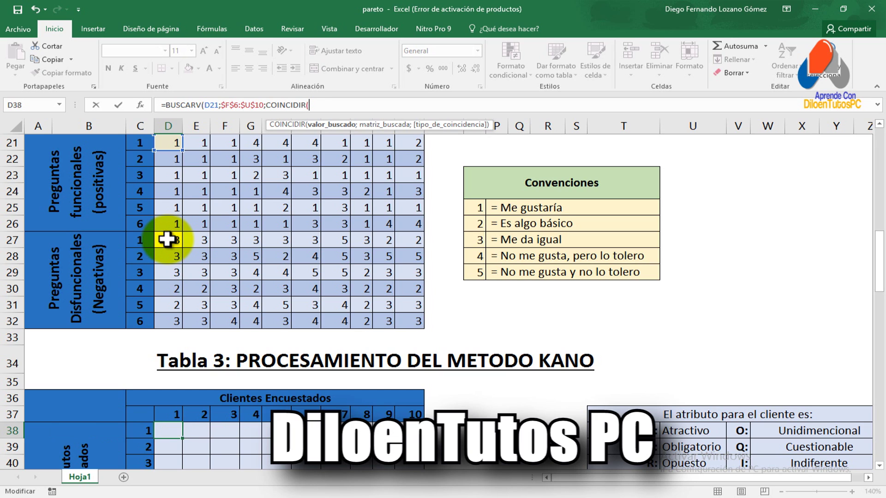
{"action": "left_click", "coordinate": [167, 239]}
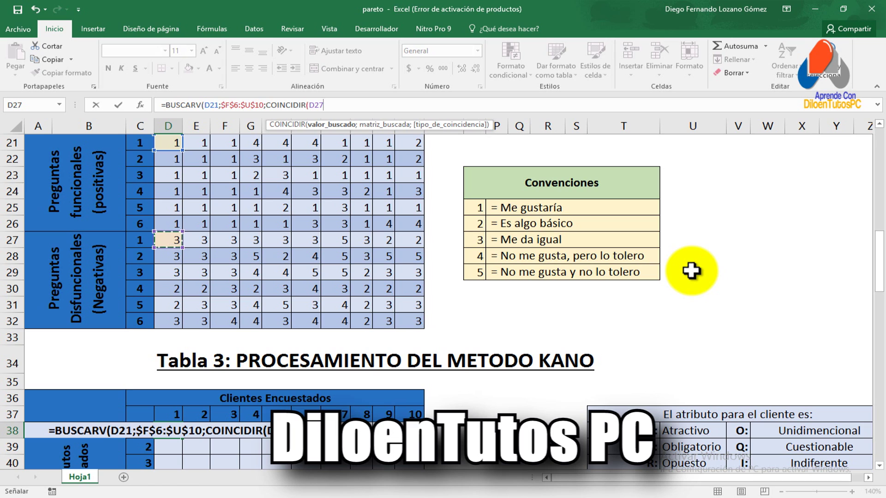
{"action": "type", "text": ";"}
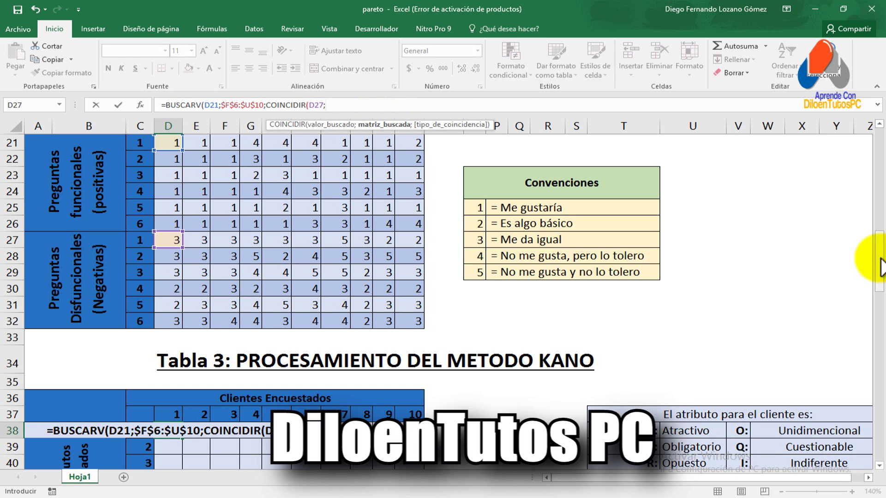
- Match within the absolute row $G$5:$U$5 using exact match (0) and commit D38's formula
{"action": "left_click_drag", "start_coordinate": [879, 261], "coordinate": [881, 233]}
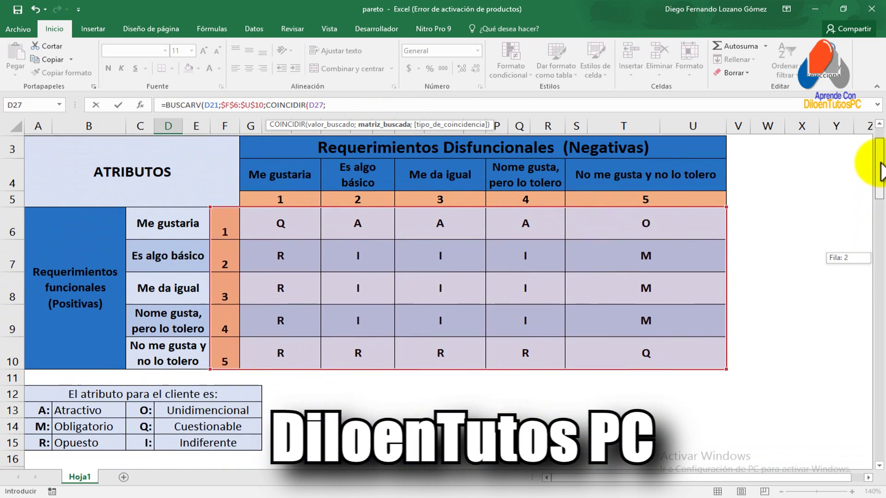
{"action": "left_click_drag", "start_coordinate": [881, 233], "coordinate": [879, 169]}
{"action": "left_click", "coordinate": [284, 212]}
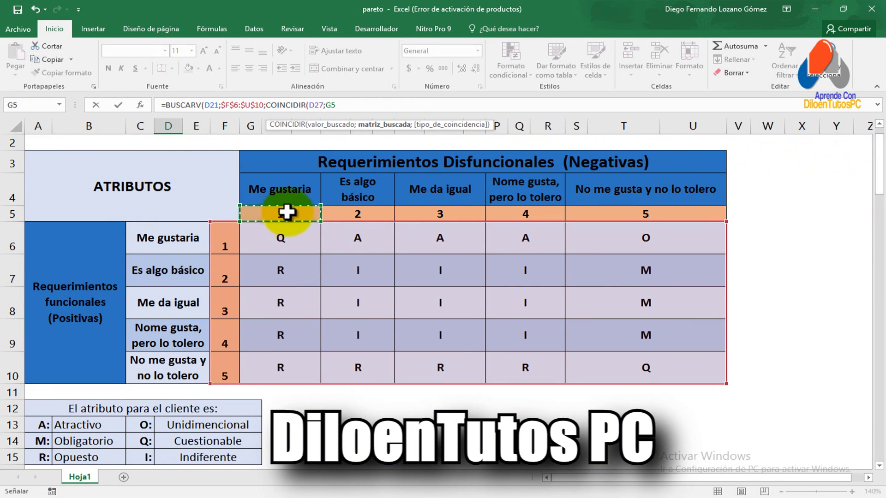
{"action": "left_click_drag", "start_coordinate": [290, 212], "coordinate": [647, 213]}
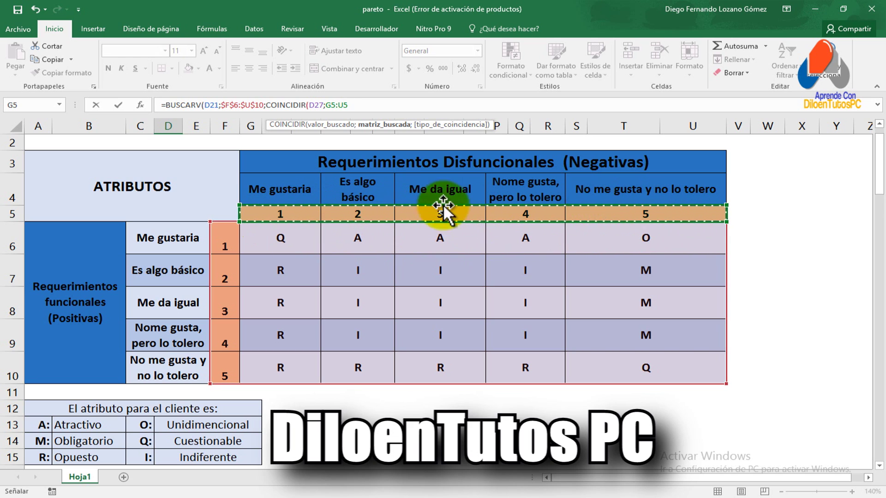
{"action": "double_click", "coordinate": [339, 105]}
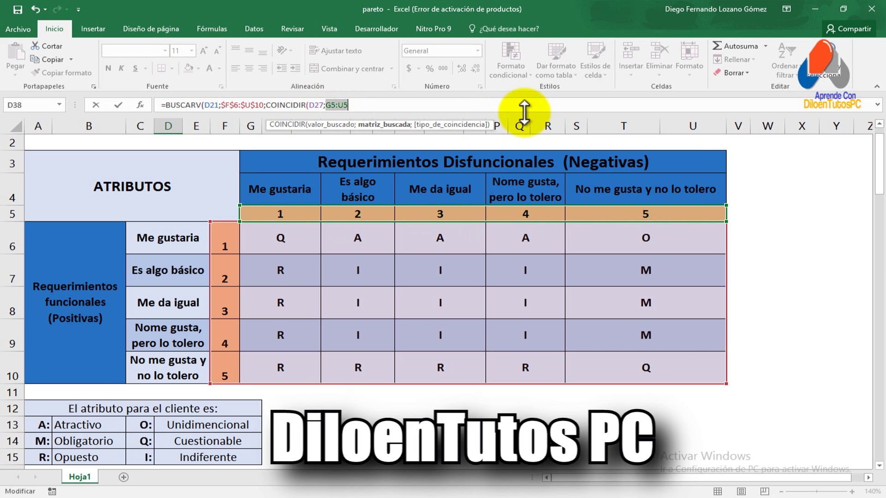
{"action": "key", "text": "F4"}
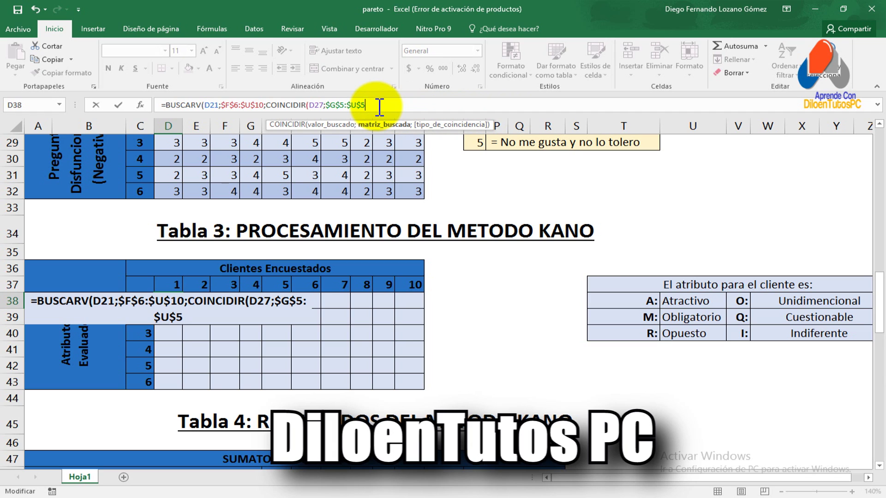
{"action": "type", "text": ";"}
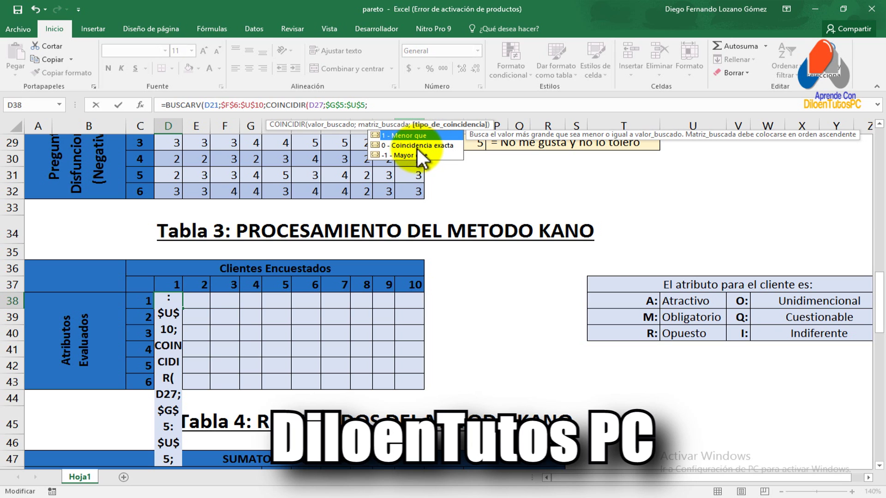
{"action": "double_click", "coordinate": [422, 146]}
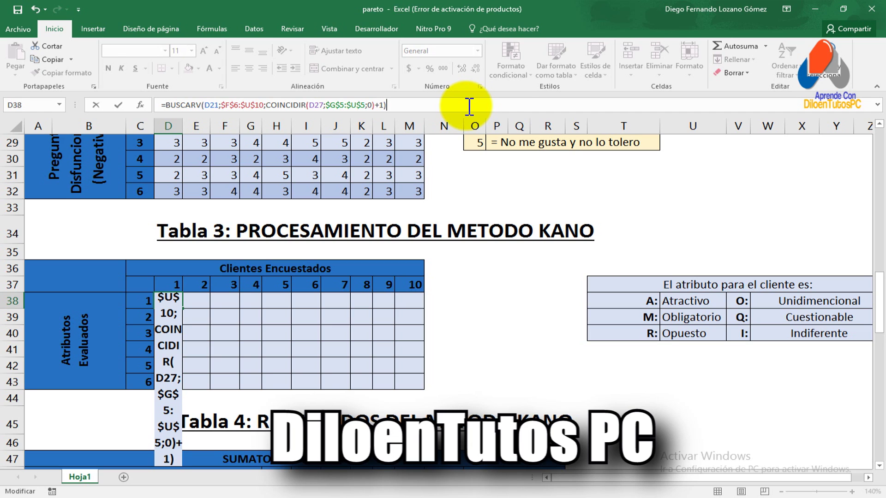
{"action": "key", "text": "Return"}
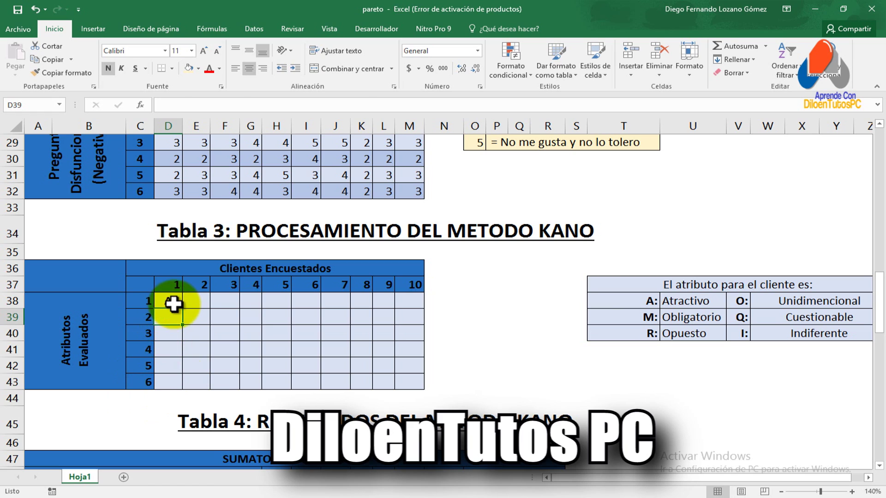
{"action": "left_click", "coordinate": [173, 301]}
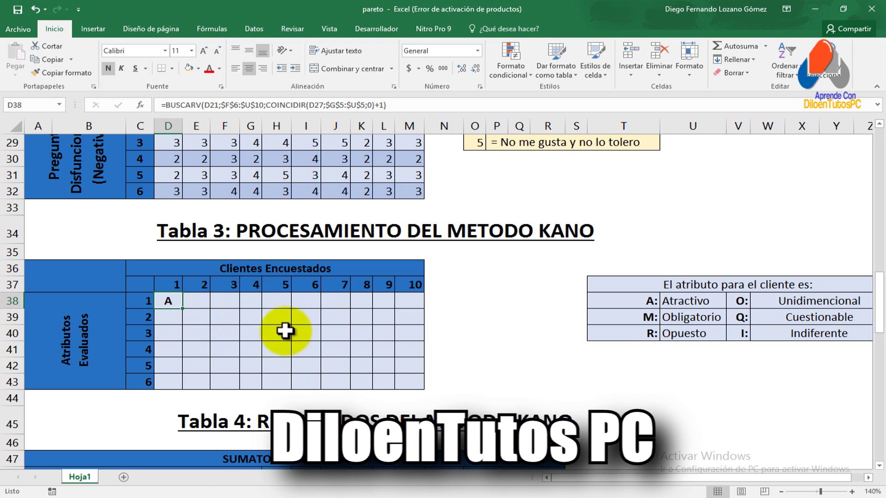
{"action": "left_click", "coordinate": [379, 105]}
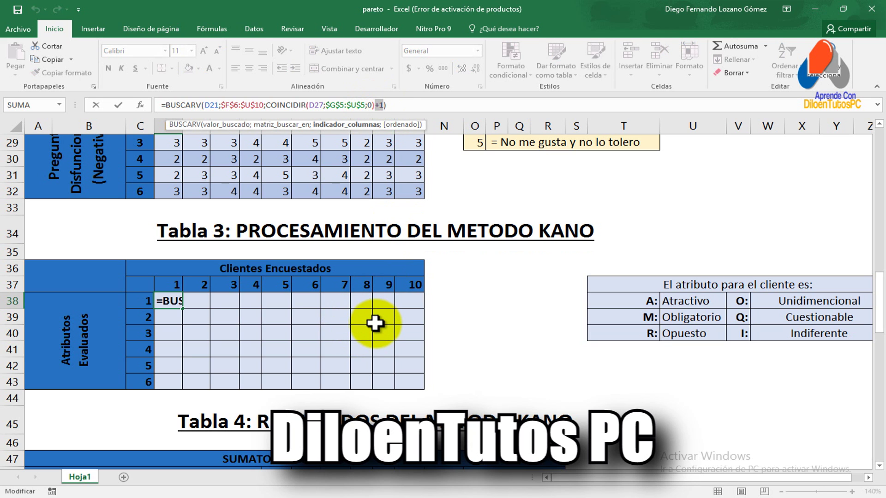
{"action": "key", "text": "ctrl+Return"}
{"action": "scroll", "coordinate": [425, 271], "scroll_direction": "up", "scroll_amount": 3}
{"action": "scroll", "coordinate": [412, 277], "scroll_direction": "up", "scroll_amount": 2}
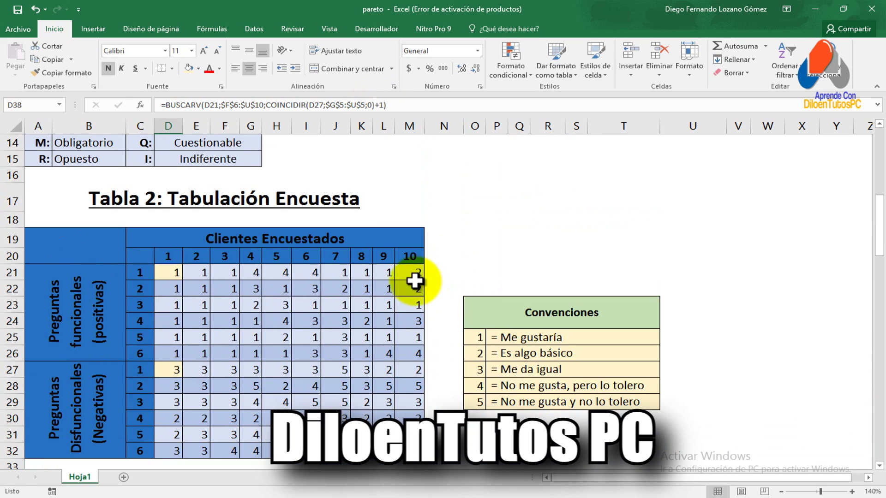
{"action": "scroll", "coordinate": [409, 286], "scroll_direction": "up", "scroll_amount": 3}
{"action": "scroll", "coordinate": [409, 286], "scroll_direction": "up", "scroll_amount": 1}
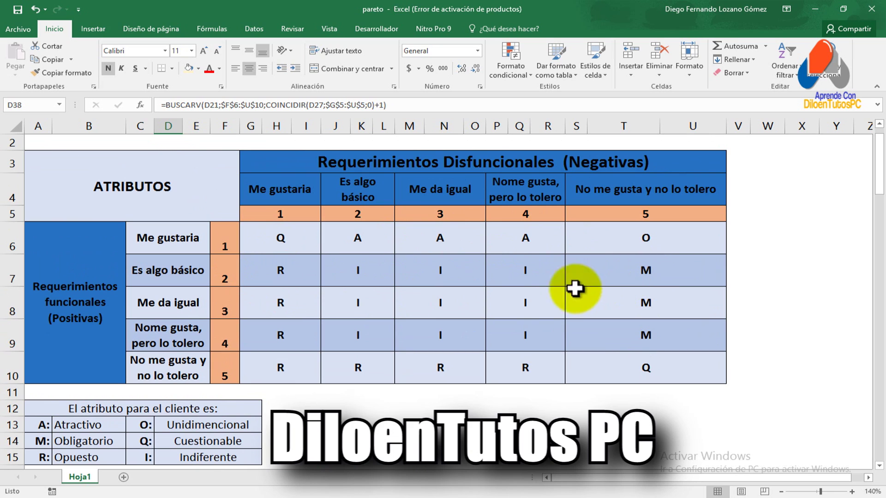
{"action": "left_click_drag", "start_coordinate": [227, 235], "coordinate": [652, 364]}
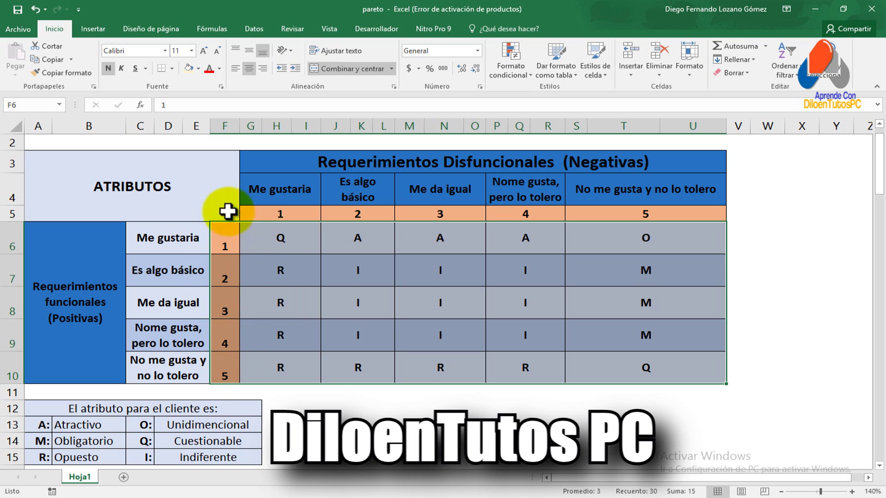
{"action": "left_click", "coordinate": [295, 273]}
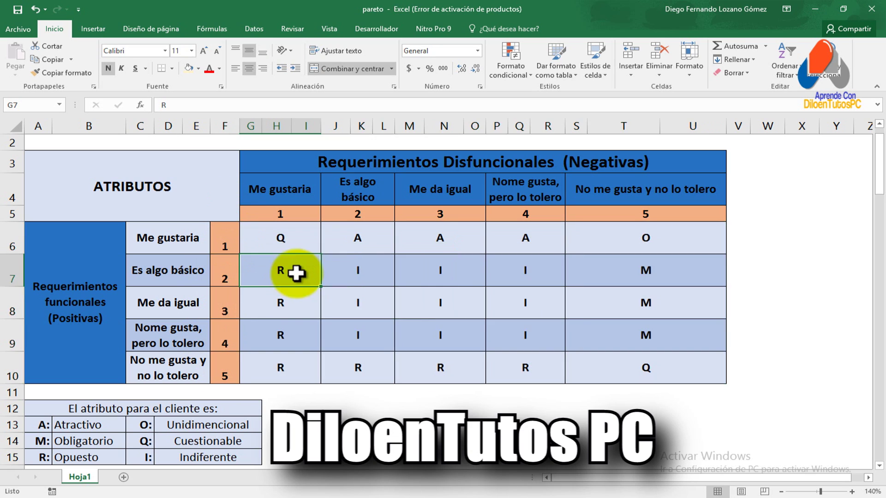
{"action": "scroll", "coordinate": [323, 272], "scroll_direction": "down", "scroll_amount": 1}
{"action": "scroll", "coordinate": [332, 271], "scroll_direction": "down", "scroll_amount": 3}
{"action": "scroll", "coordinate": [332, 271], "scroll_direction": "down", "scroll_amount": 1}
{"action": "scroll", "coordinate": [332, 270], "scroll_direction": "down", "scroll_amount": 3}
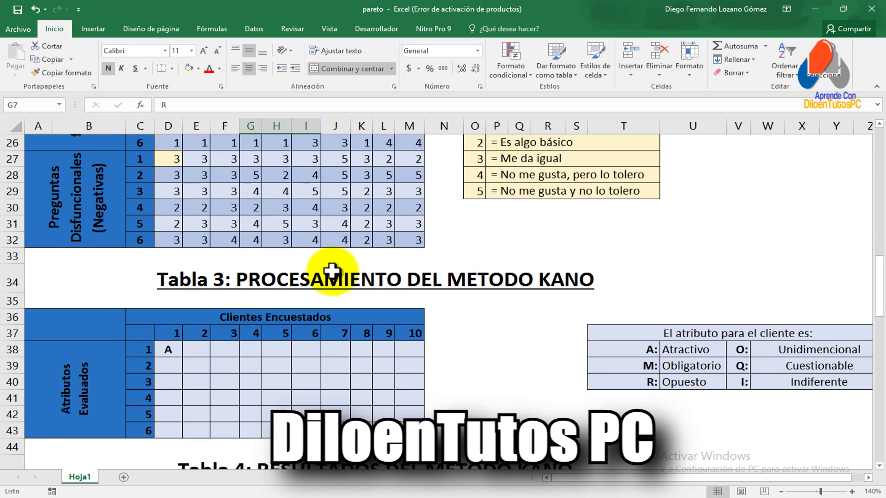
{"action": "scroll", "coordinate": [332, 269], "scroll_direction": "down", "scroll_amount": 2}
{"action": "left_click", "coordinate": [168, 253]}
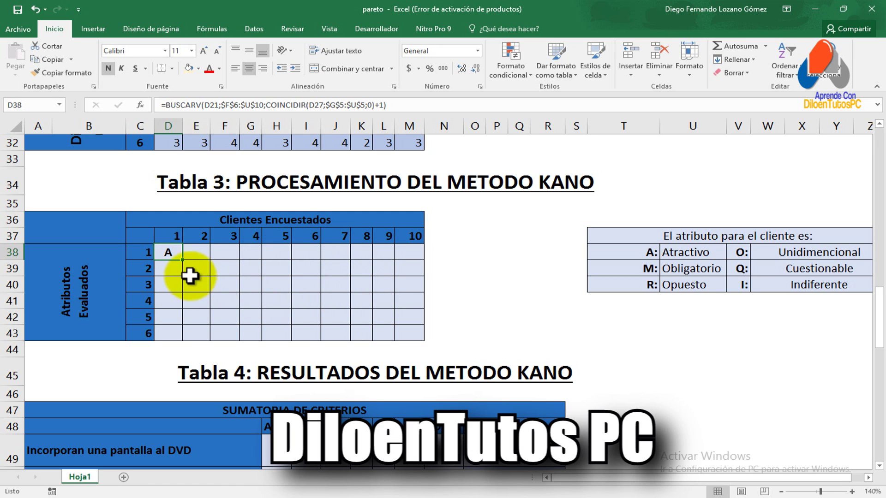
- Copy D38's grade formula across to column M and down to row 43
{"action": "mouse_move", "coordinate": [184, 261]}
{"action": "left_mouse_down"}
{"action": "mouse_move", "coordinate": [411, 255]}
{"action": "mouse_move", "coordinate": [424, 262]}
{"action": "mouse_move", "coordinate": [423, 341]}
{"action": "left_mouse_up"}
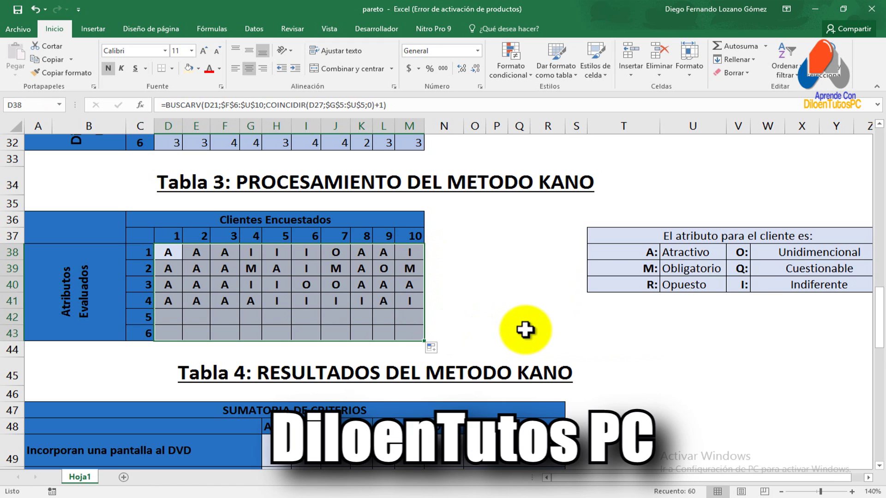
{"action": "left_click", "coordinate": [283, 283]}
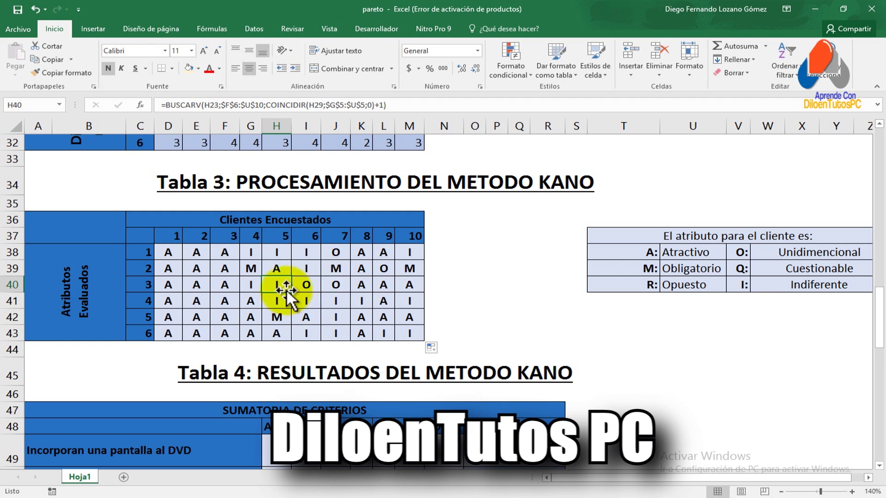
{"action": "scroll", "coordinate": [310, 280], "scroll_direction": "down", "scroll_amount": 2}
{"action": "scroll", "coordinate": [335, 235], "scroll_direction": "down", "scroll_amount": 1}
{"action": "scroll", "coordinate": [341, 231], "scroll_direction": "down", "scroll_amount": 1}
{"action": "scroll", "coordinate": [340, 230], "scroll_direction": "down", "scroll_amount": 1}
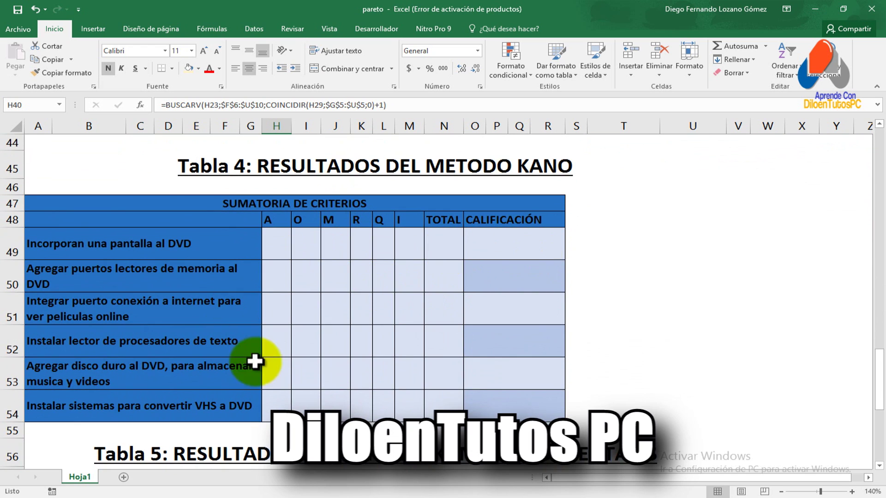
{"action": "mouse_move", "coordinate": [85, 243]}
{"action": "left_mouse_down"}
{"action": "mouse_move", "coordinate": [93, 250]}
{"action": "mouse_move", "coordinate": [92, 400]}
{"action": "left_mouse_up"}
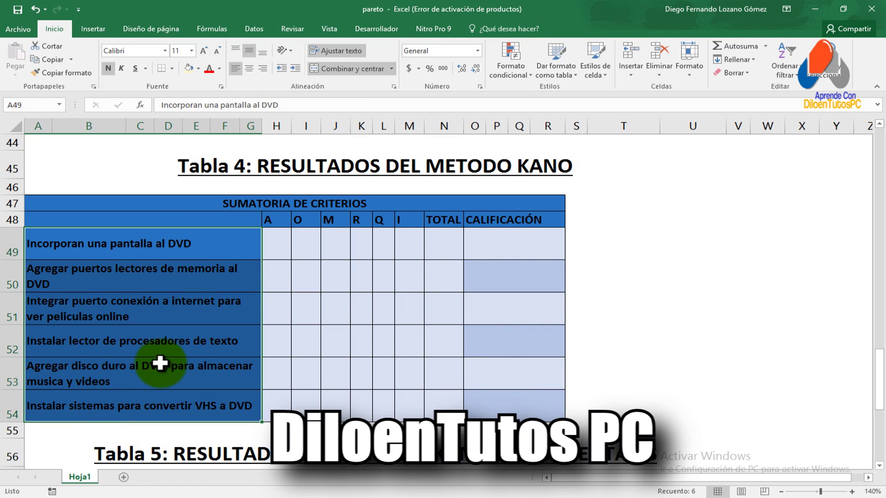
{"action": "left_click", "coordinate": [110, 243]}
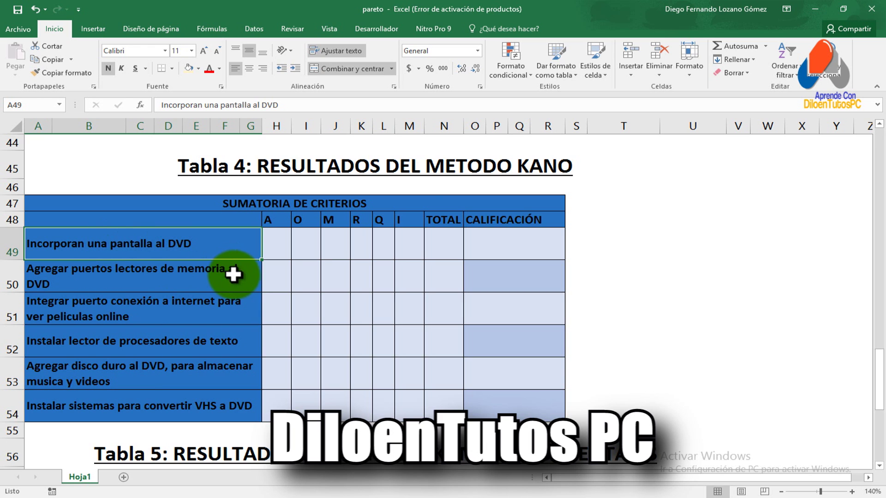
{"action": "scroll", "coordinate": [225, 289], "scroll_direction": "up", "scroll_amount": 3}
{"action": "left_click", "coordinate": [168, 191]}
{"action": "left_click_drag", "start_coordinate": [210, 192], "coordinate": [421, 195]}
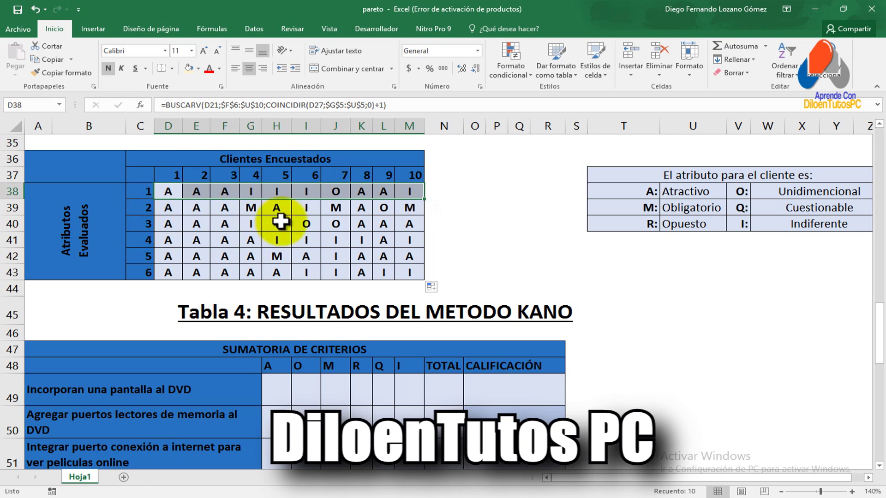
{"action": "scroll", "coordinate": [305, 212], "scroll_direction": "down", "scroll_amount": 2}
{"action": "left_click", "coordinate": [278, 291]}
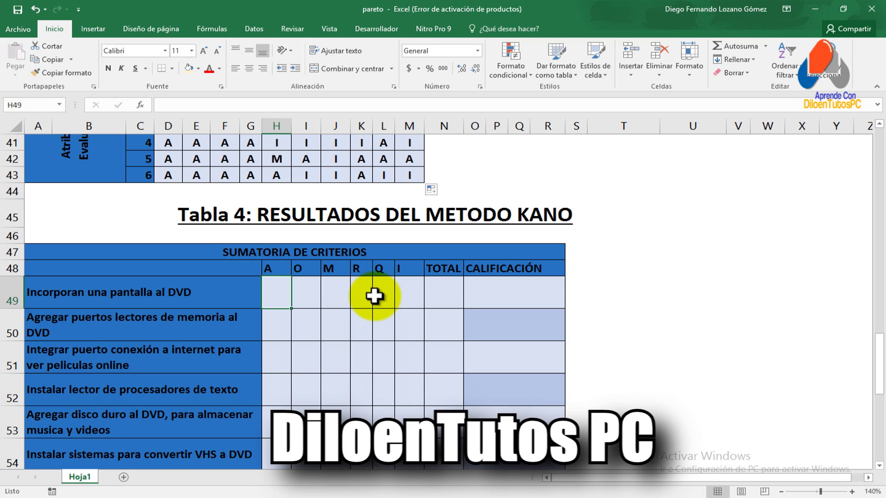
{"action": "scroll", "coordinate": [373, 296], "scroll_direction": "up", "scroll_amount": 1}
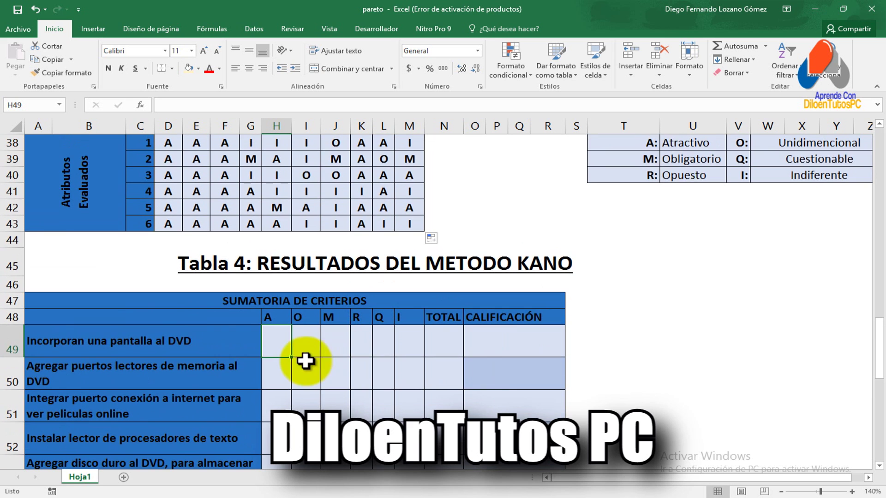
{"action": "scroll", "coordinate": [332, 340], "scroll_direction": "up", "scroll_amount": 2}
{"action": "scroll", "coordinate": [340, 352], "scroll_direction": "down", "scroll_amount": 1}
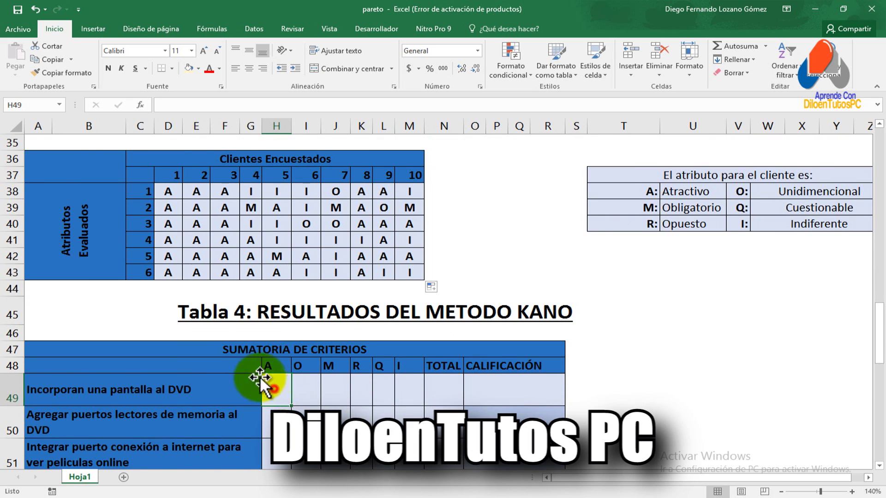
- Start a CONTAR.SI formula in H49 for the first attribute's A count
{"action": "left_click_drag", "start_coordinate": [168, 191], "coordinate": [385, 198]}
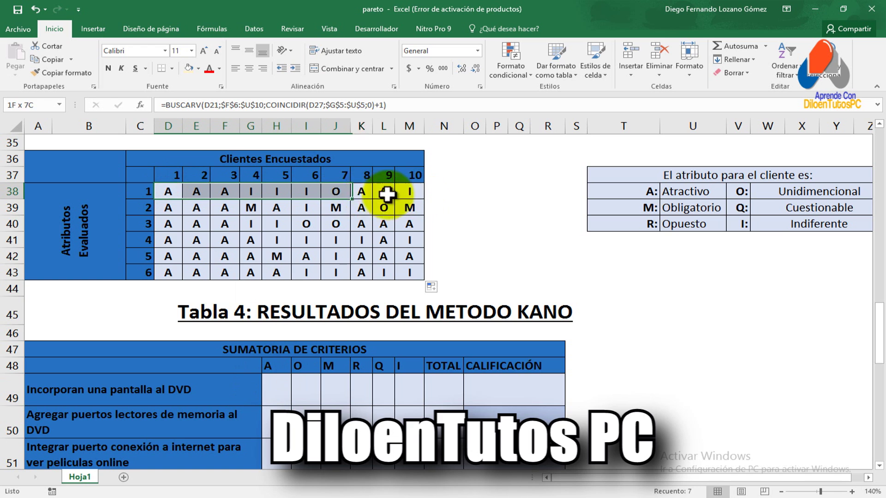
{"action": "left_click", "coordinate": [272, 397]}
{"action": "scroll", "coordinate": [443, 337], "scroll_direction": "down", "scroll_amount": 1}
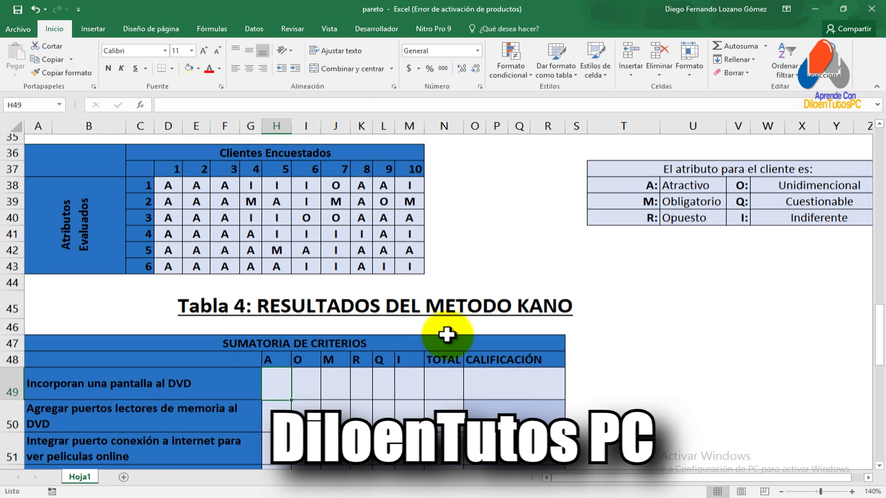
{"action": "scroll", "coordinate": [323, 296], "scroll_direction": "down", "scroll_amount": 1}
{"action": "scroll", "coordinate": [279, 290], "scroll_direction": "down", "scroll_amount": 1}
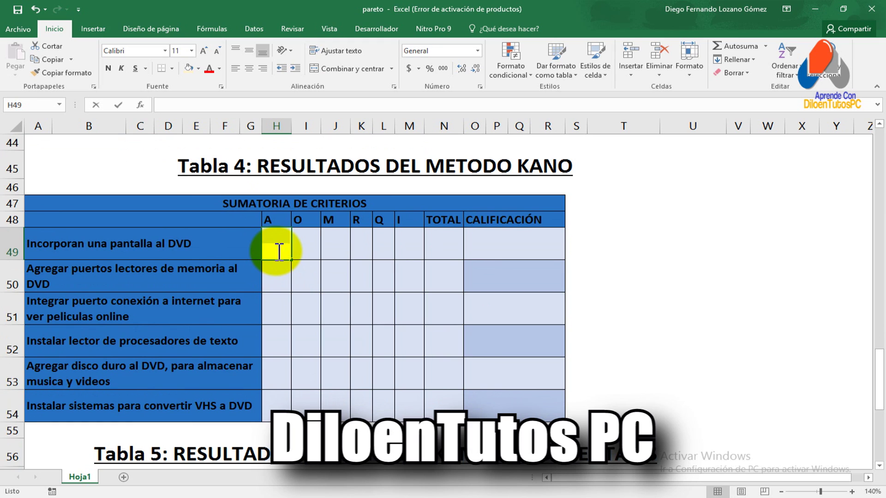
{"action": "type", "text": "=CONT"}
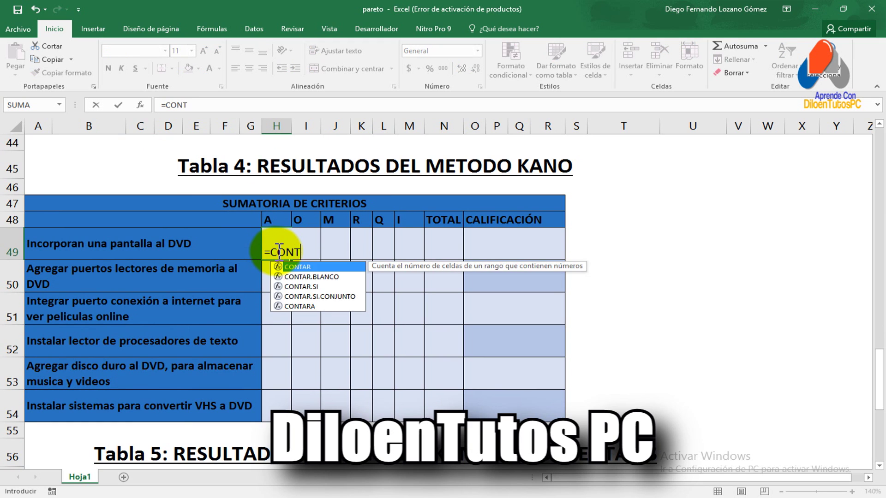
{"action": "type", "text": "AR."}
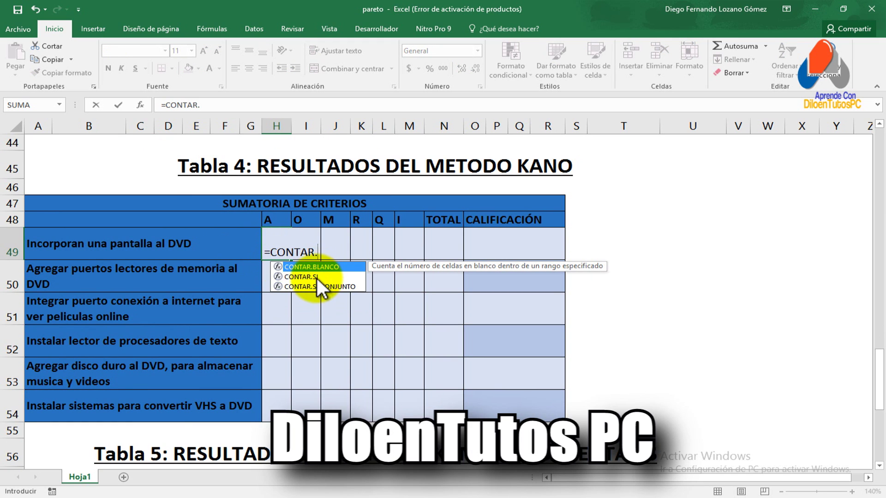
{"action": "double_click", "coordinate": [316, 277]}
{"action": "scroll", "coordinate": [359, 287], "scroll_direction": "up", "scroll_amount": 1}
{"action": "scroll", "coordinate": [358, 287], "scroll_direction": "up", "scroll_amount": 2}
{"action": "scroll", "coordinate": [333, 291], "scroll_direction": "up", "scroll_amount": 1}
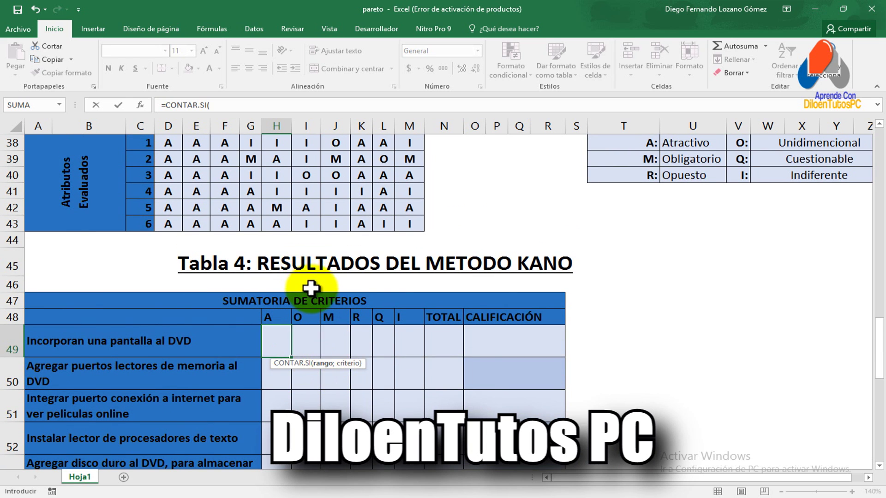
{"action": "scroll", "coordinate": [311, 286], "scroll_direction": "up", "scroll_amount": 1}
- Count range $D38:$M38 with fixed columns against H$48, giving 5
{"action": "left_click_drag", "start_coordinate": [166, 191], "coordinate": [417, 191]}
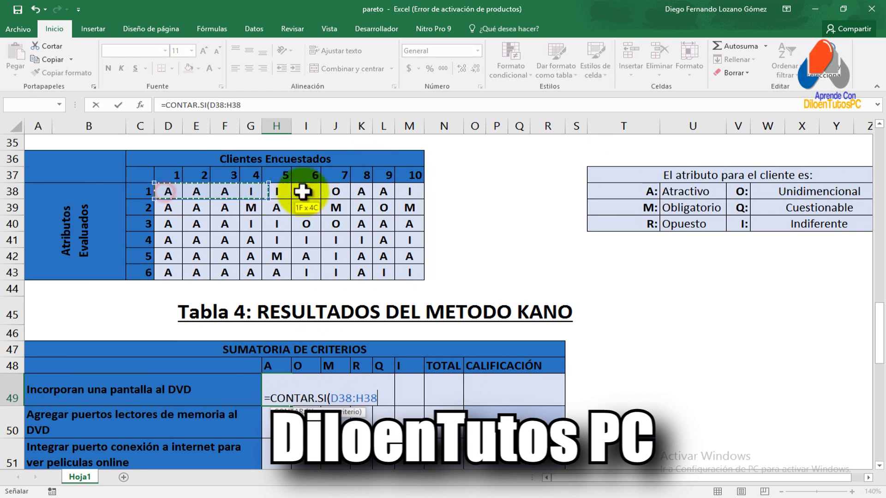
{"action": "scroll", "coordinate": [382, 349], "scroll_direction": "down", "scroll_amount": 1}
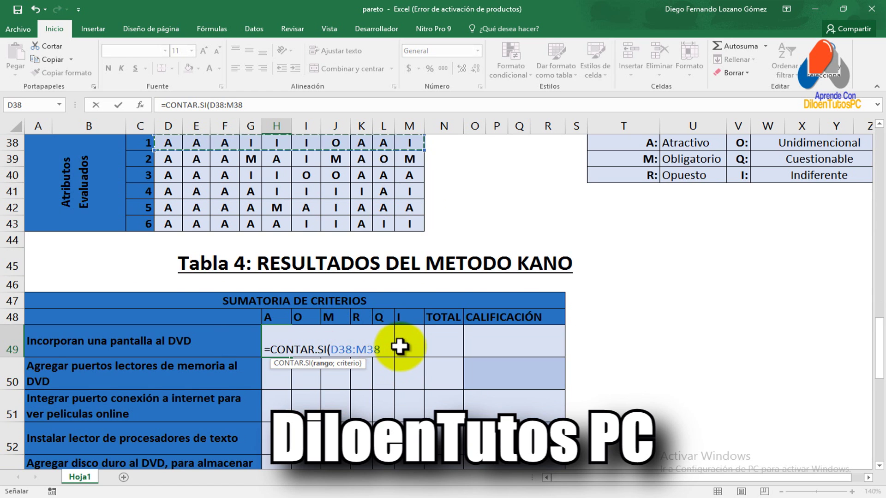
{"action": "scroll", "coordinate": [401, 347], "scroll_direction": "up", "scroll_amount": 1}
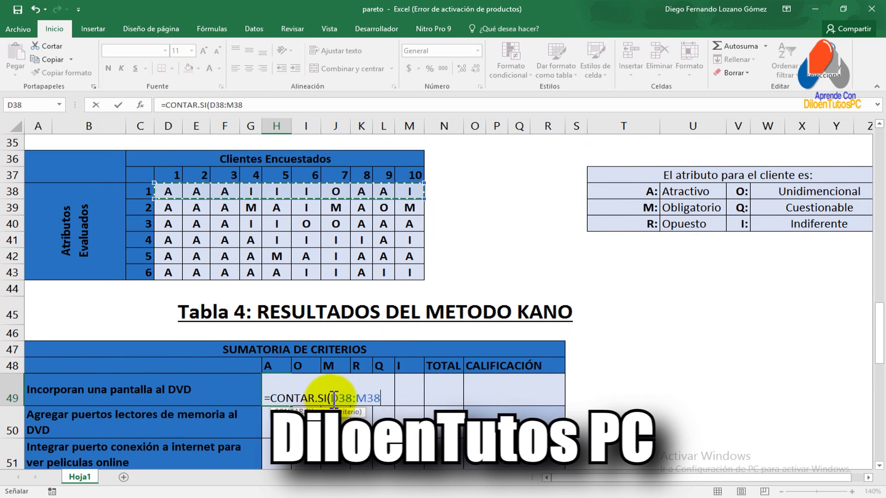
{"action": "left_click_drag", "start_coordinate": [333, 397], "coordinate": [425, 405]}
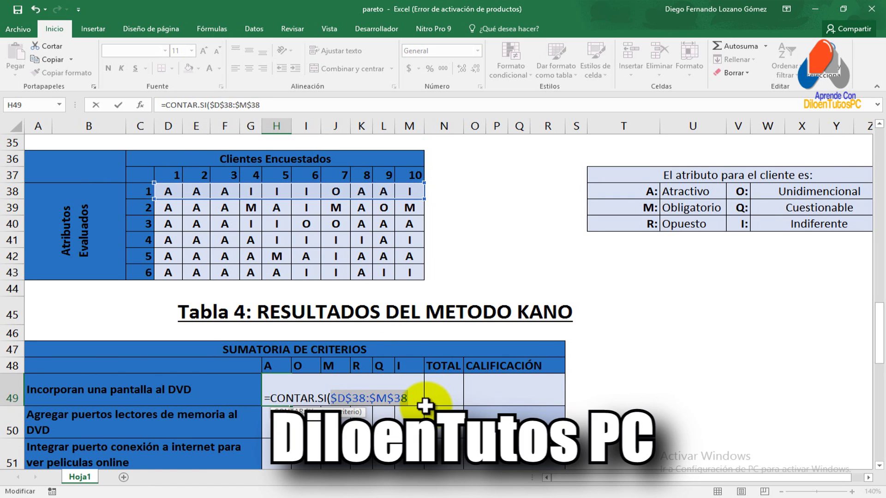
{"action": "key", "text": "F4"}
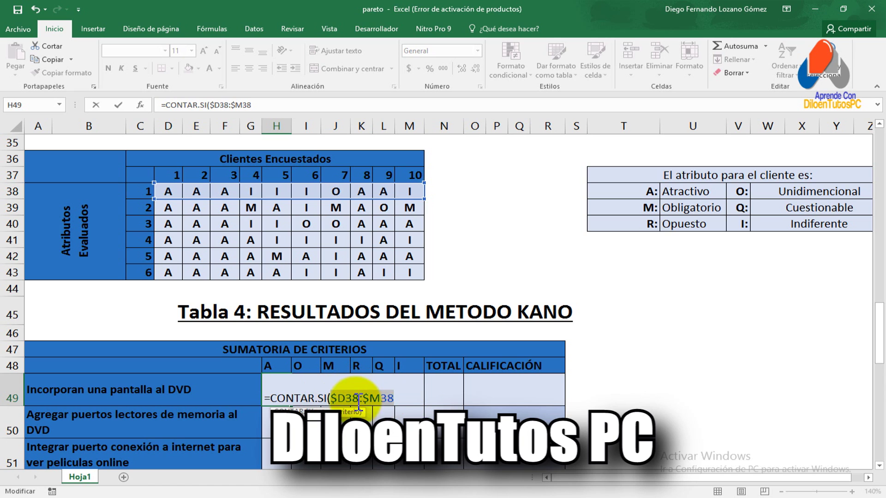
{"action": "key", "text": "Right"}
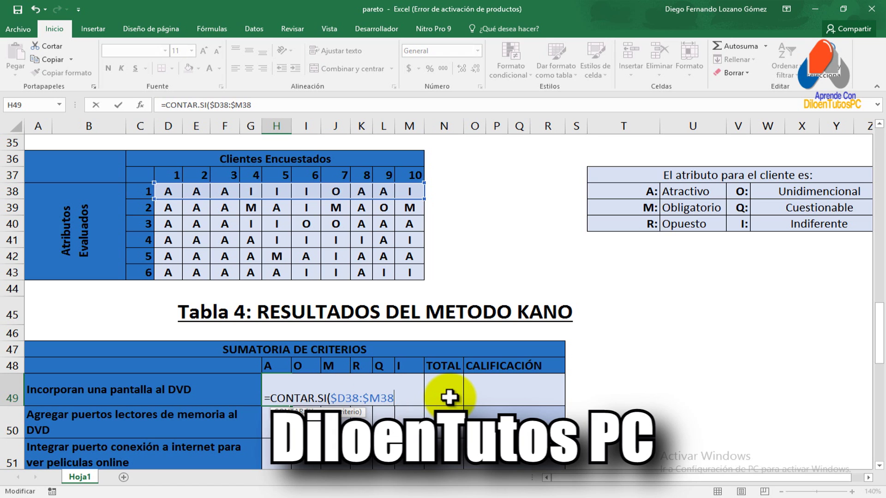
{"action": "type", "text": ";"}
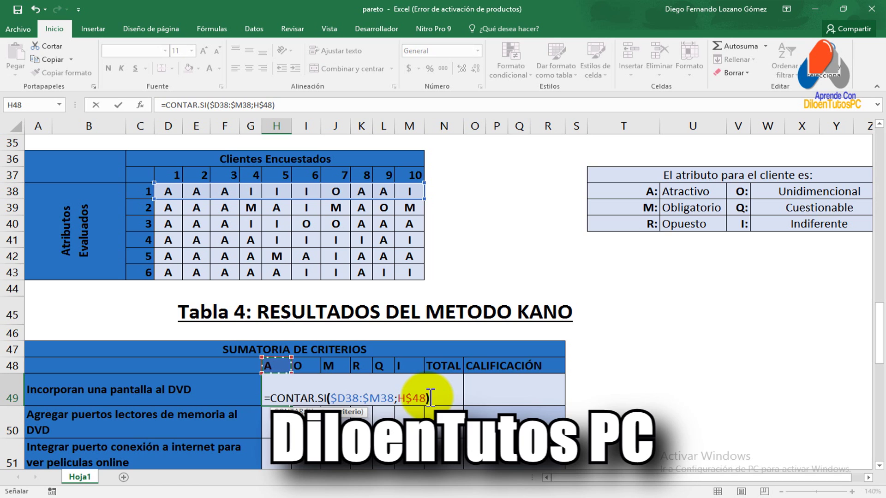
{"action": "key", "text": "Return"}
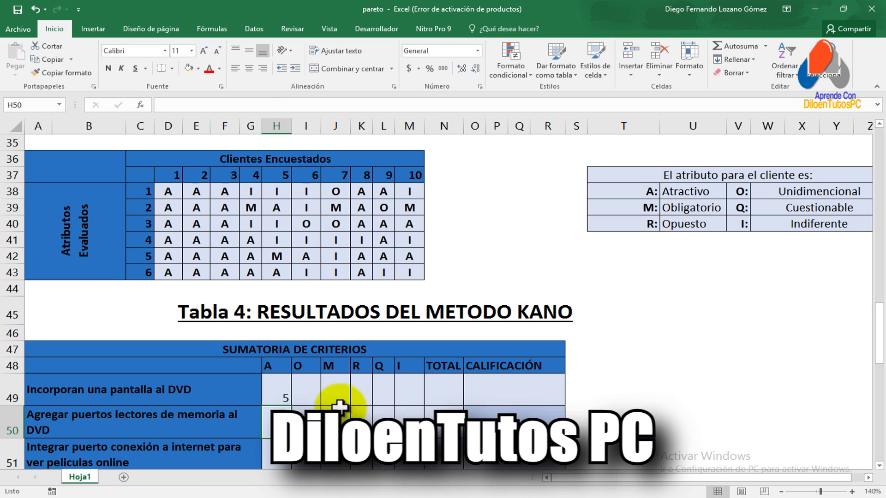
{"action": "left_click", "coordinate": [274, 389]}
{"action": "mouse_move", "coordinate": [291, 405]}
{"action": "left_mouse_down"}
{"action": "mouse_move", "coordinate": [416, 403]}
{"action": "mouse_move", "coordinate": [408, 376]}
{"action": "left_mouse_up"}
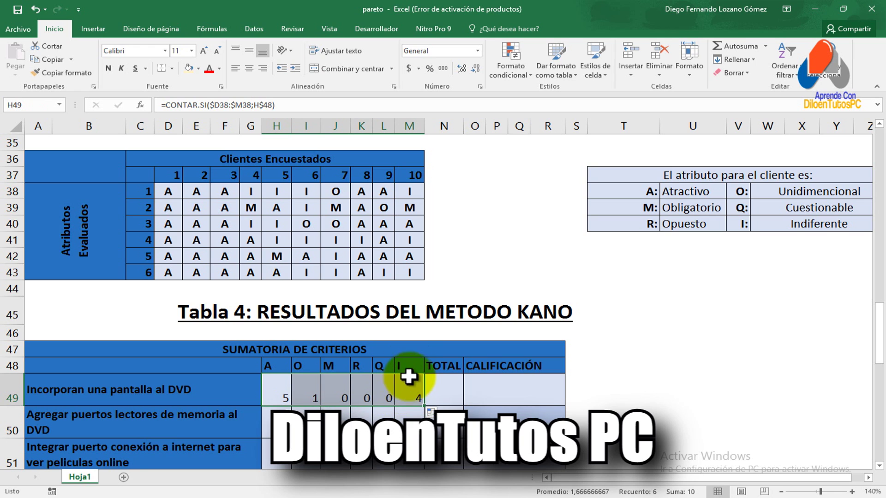
{"action": "scroll", "coordinate": [407, 367], "scroll_direction": "down", "scroll_amount": 2}
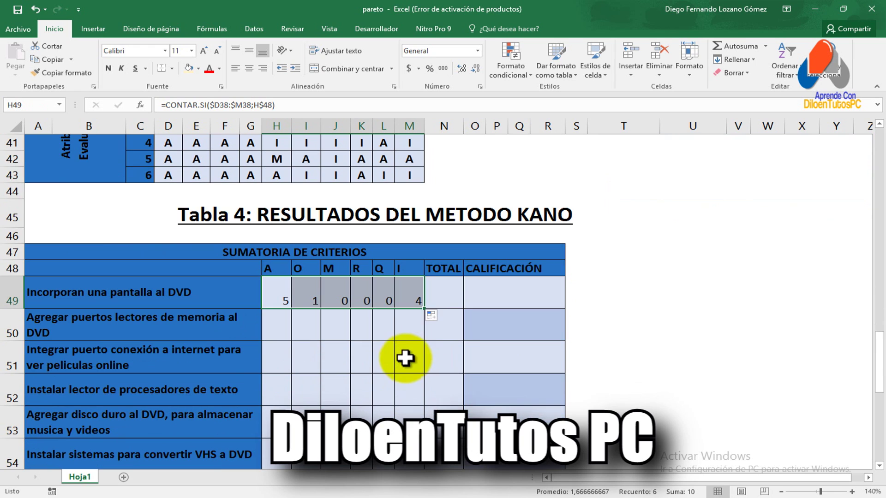
{"action": "mouse_move", "coordinate": [424, 308]}
{"action": "left_mouse_down"}
{"action": "mouse_move", "coordinate": [426, 408]}
{"action": "mouse_move", "coordinate": [414, 418]}
{"action": "left_mouse_up"}
{"action": "scroll", "coordinate": [372, 395], "scroll_direction": "up", "scroll_amount": 1}
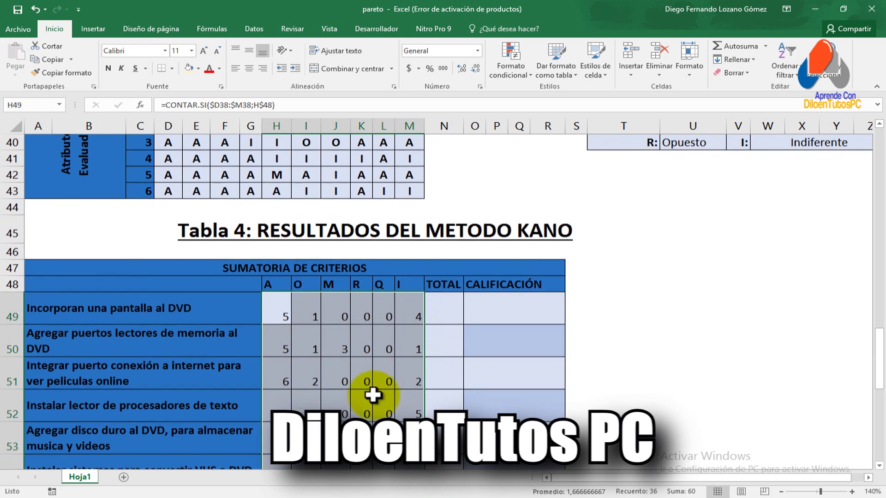
{"action": "left_click", "coordinate": [346, 372]}
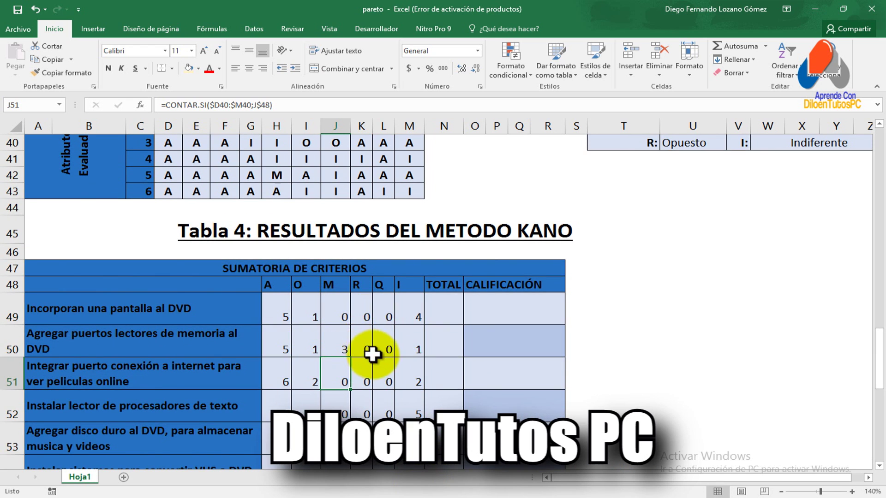
{"action": "scroll", "coordinate": [376, 352], "scroll_direction": "up", "scroll_amount": 1}
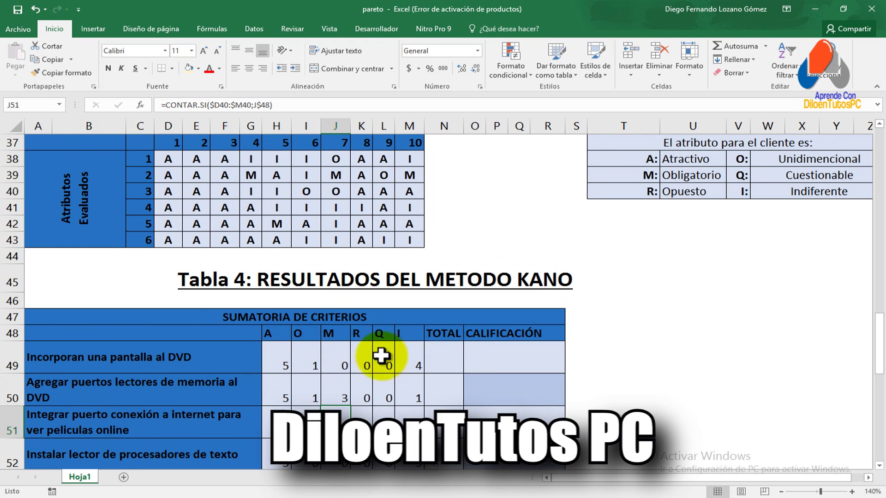
{"action": "left_click", "coordinate": [173, 157]}
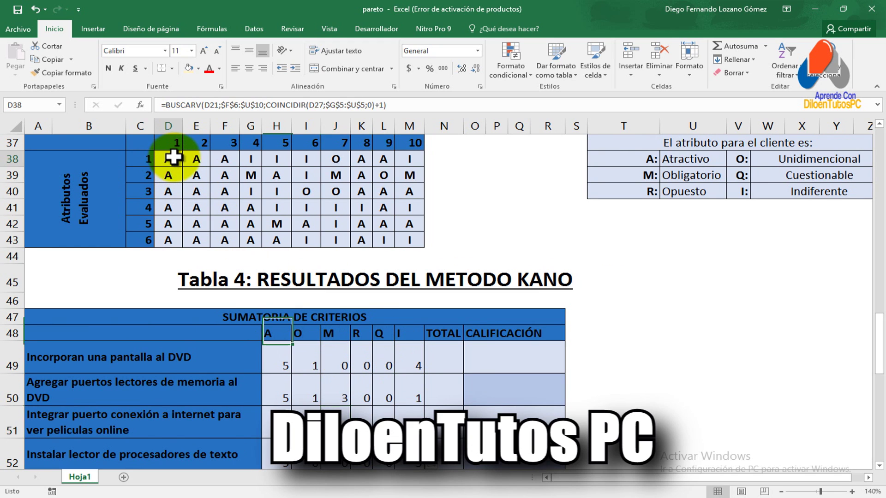
{"action": "left_click", "coordinate": [364, 157]}
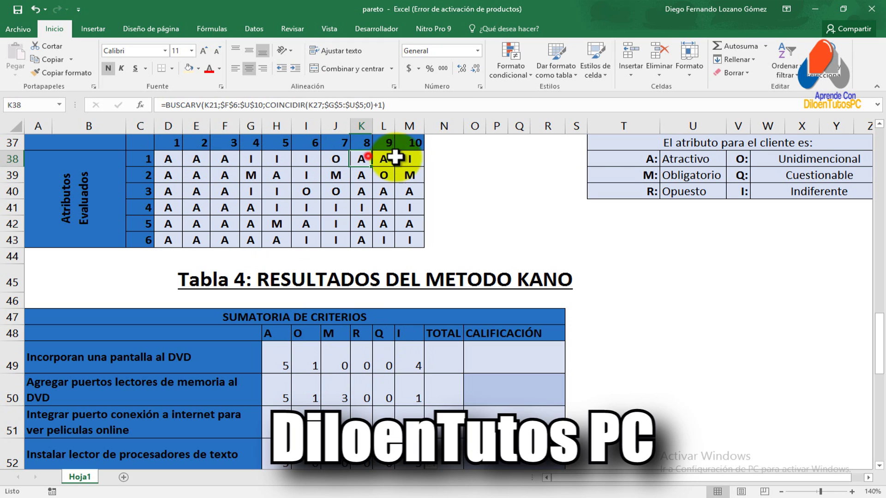
{"action": "left_click", "coordinate": [312, 363]}
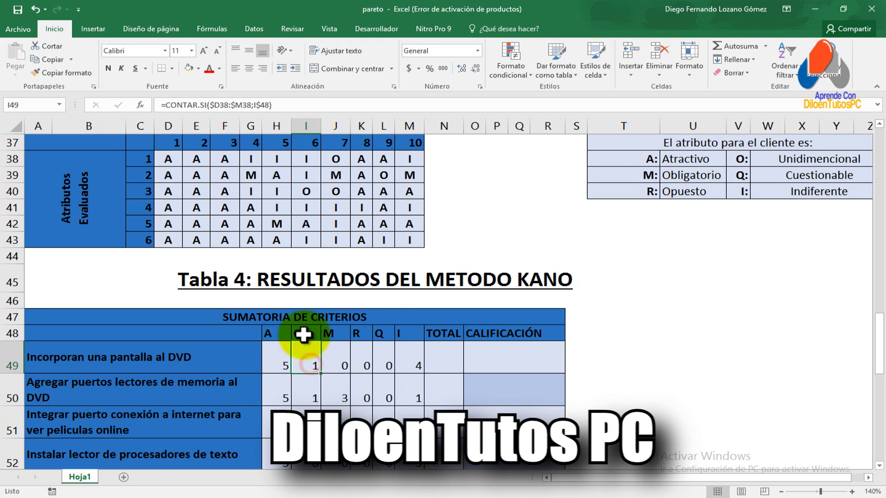
{"action": "left_click", "coordinate": [331, 158]}
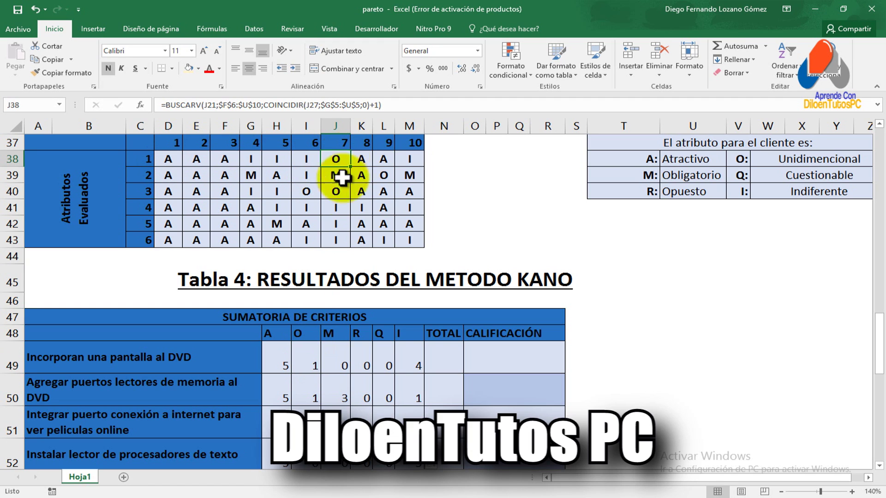
{"action": "left_click", "coordinate": [361, 359]}
{"action": "left_click", "coordinate": [390, 360]}
{"action": "left_click", "coordinate": [410, 356]}
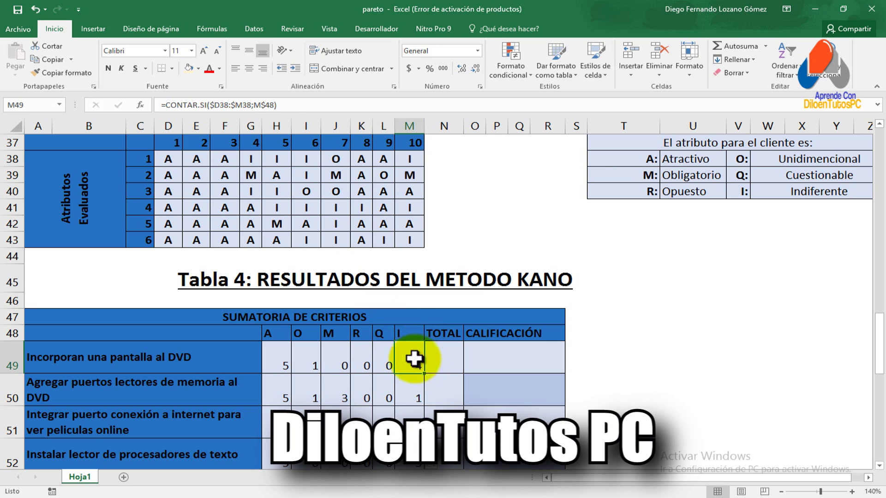
{"action": "left_click", "coordinate": [252, 159]}
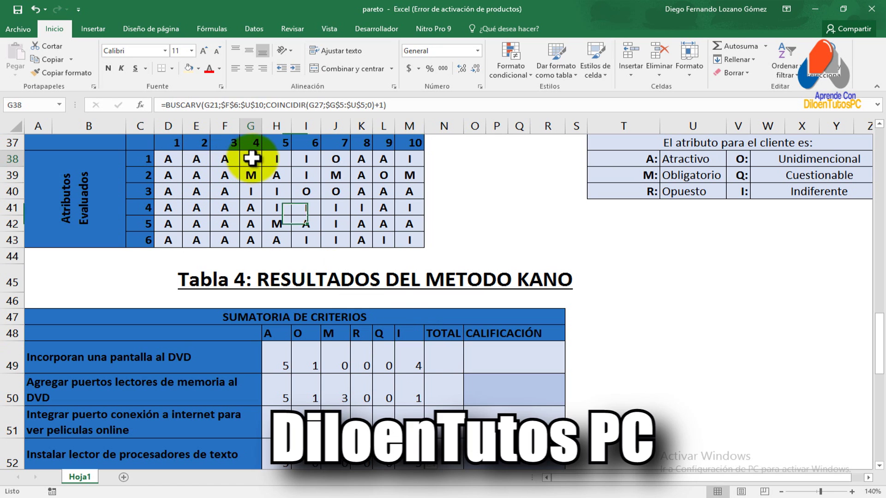
{"action": "left_click", "coordinate": [335, 159]}
{"action": "left_click", "coordinate": [409, 158]}
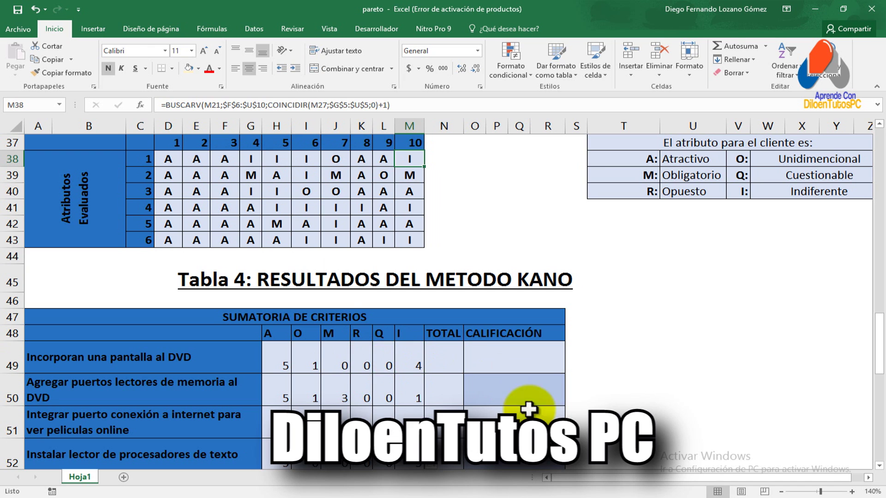
{"action": "scroll", "coordinate": [421, 381], "scroll_direction": "down", "scroll_amount": 3}
{"action": "key", "text": "ctrl+z"}
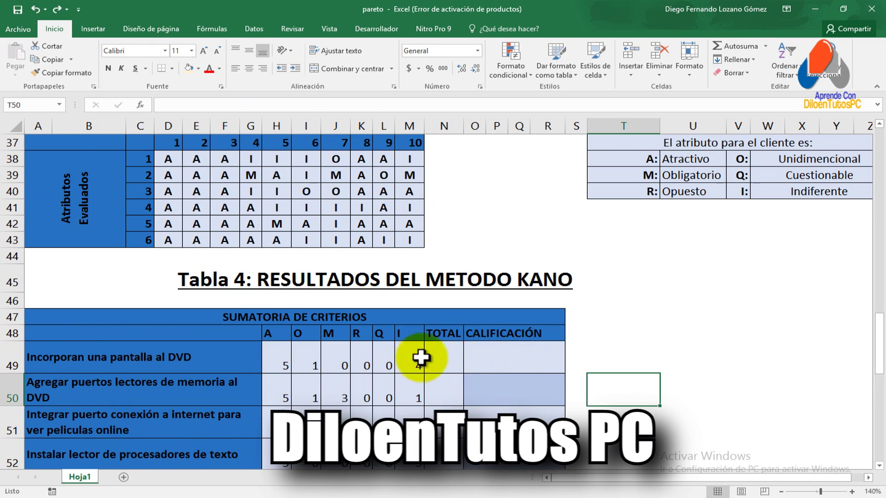
{"action": "left_click", "coordinate": [433, 360]}
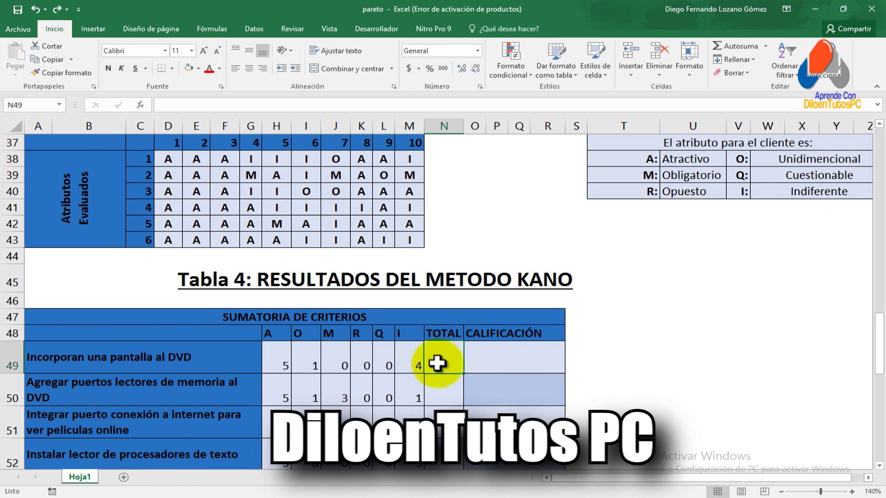
- AutoSum H49:M49 into N49 and copy the total down to N54, each giving 10
{"action": "left_click_drag", "start_coordinate": [277, 362], "coordinate": [406, 362]}
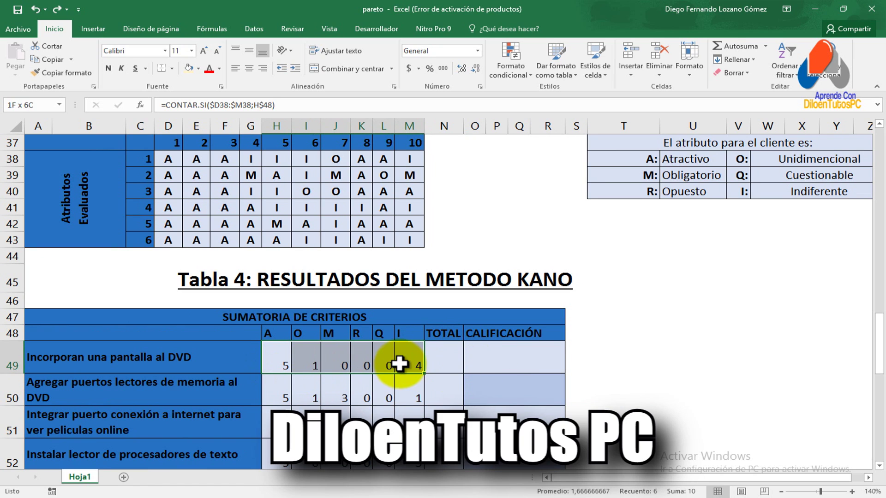
{"action": "left_click", "coordinate": [738, 46]}
{"action": "left_click", "coordinate": [437, 367]}
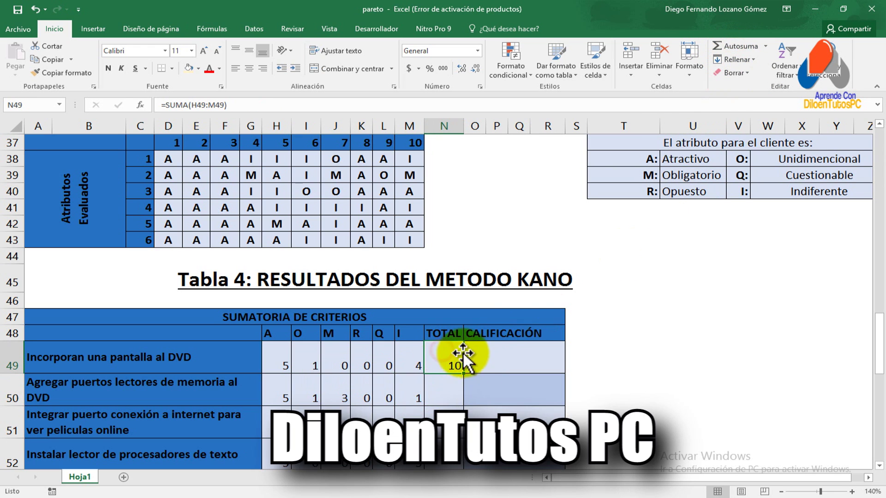
{"action": "scroll", "coordinate": [451, 358], "scroll_direction": "down", "scroll_amount": 2}
{"action": "mouse_move", "coordinate": [463, 276]}
{"action": "left_mouse_down"}
{"action": "mouse_move", "coordinate": [455, 279]}
{"action": "mouse_move", "coordinate": [444, 413]}
{"action": "left_mouse_up"}
{"action": "left_click", "coordinate": [452, 308]}
{"action": "left_click", "coordinate": [347, 329]}
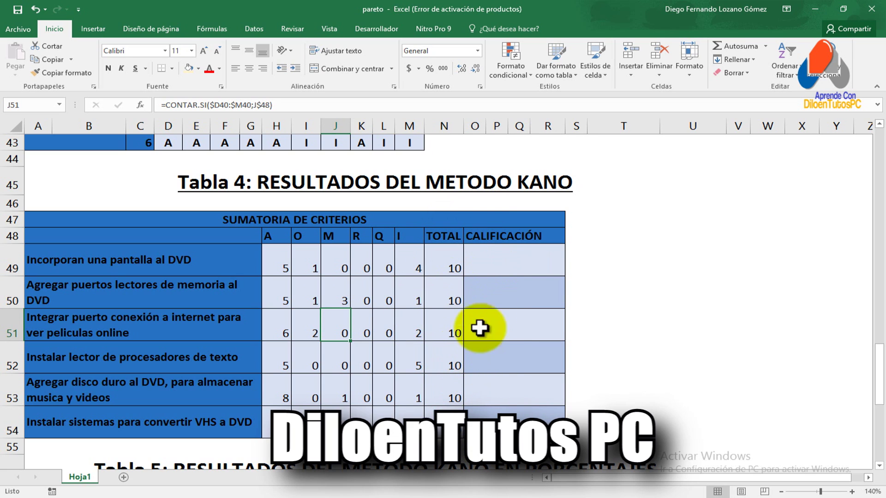
{"action": "left_click", "coordinate": [496, 264]}
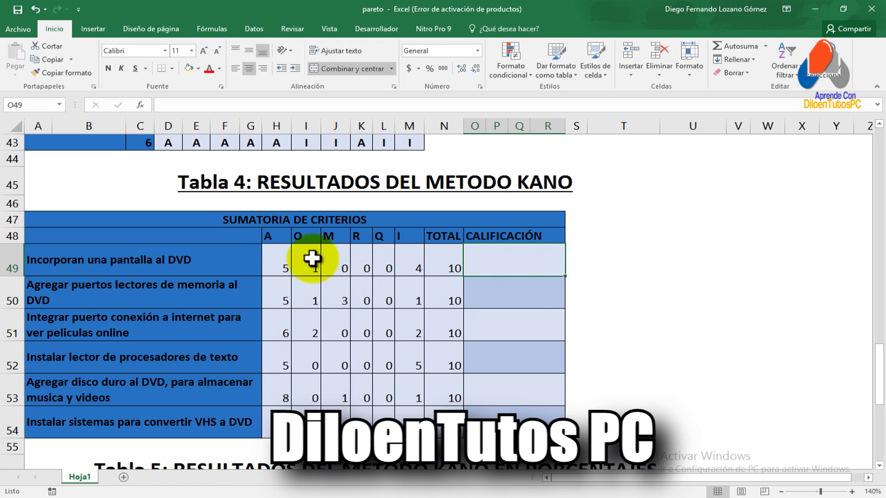
{"action": "mouse_move", "coordinate": [282, 261]}
{"action": "left_mouse_down"}
{"action": "mouse_move", "coordinate": [407, 262]}
{"action": "mouse_move", "coordinate": [273, 259]}
{"action": "left_mouse_up"}
- Enter grade A in each CALIFICACIÓN cell from O49 down to O54
{"action": "left_click", "coordinate": [274, 237]}
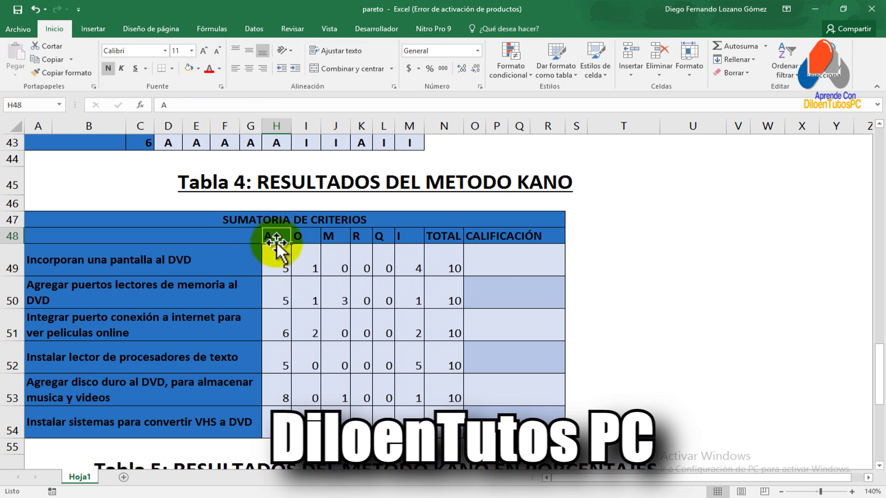
{"action": "left_click", "coordinate": [510, 263]}
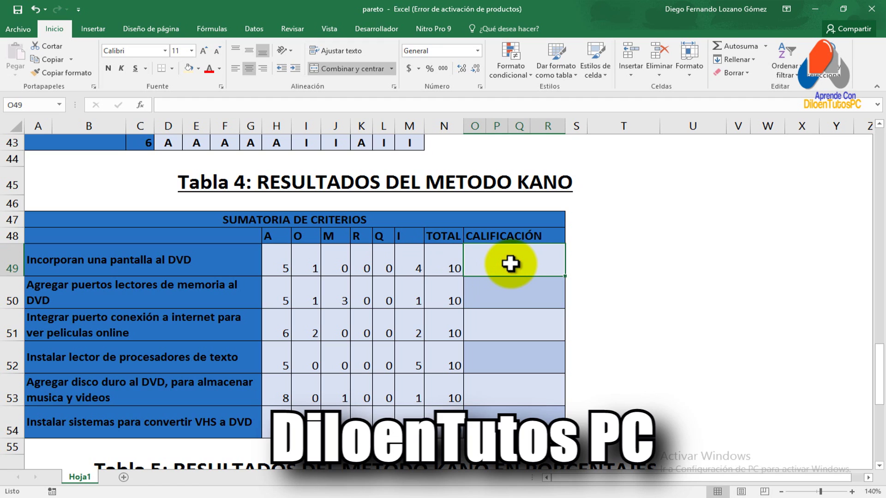
{"action": "type", "text": "a"}
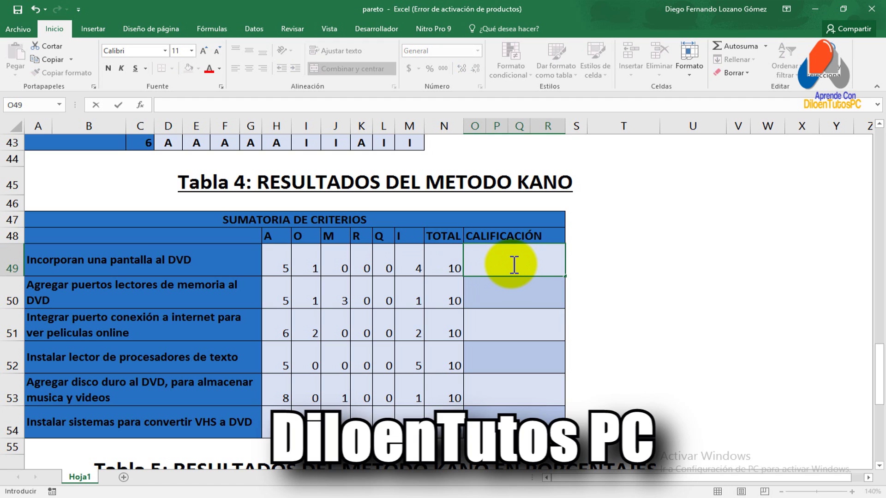
{"action": "key", "text": "Return"}
{"action": "type", "text": "A"}
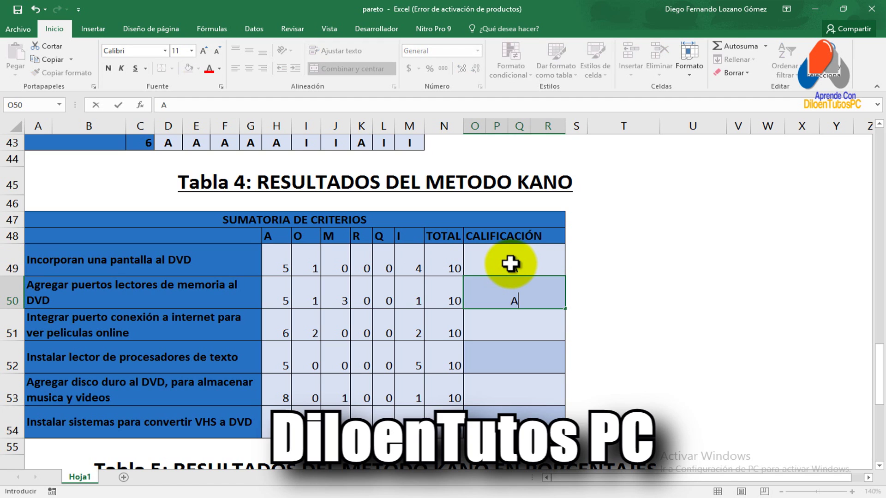
{"action": "key", "text": "Return"}
{"action": "type", "text": "A"}
{"action": "key", "text": "Return"}
{"action": "type", "text": "A"}
{"action": "key", "text": "Return"}
{"action": "type", "text": "A"}
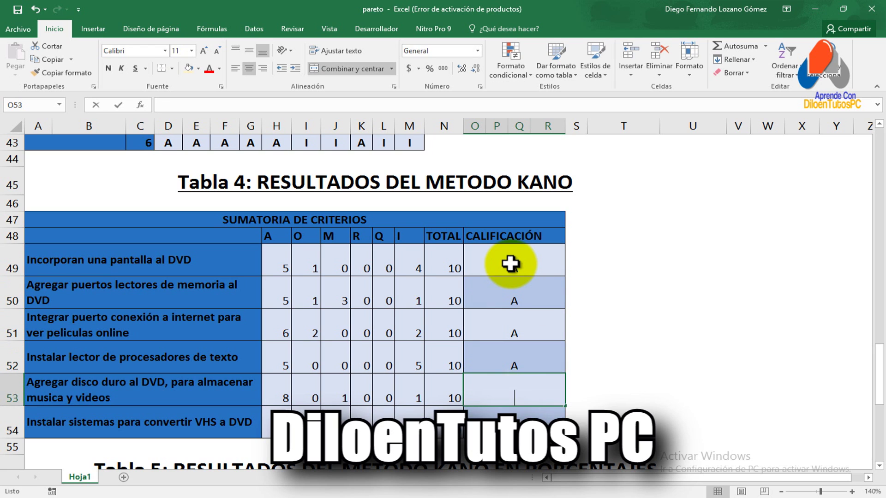
{"action": "key", "text": "Return"}
{"action": "type", "text": "A"}
{"action": "key", "text": "Return"}
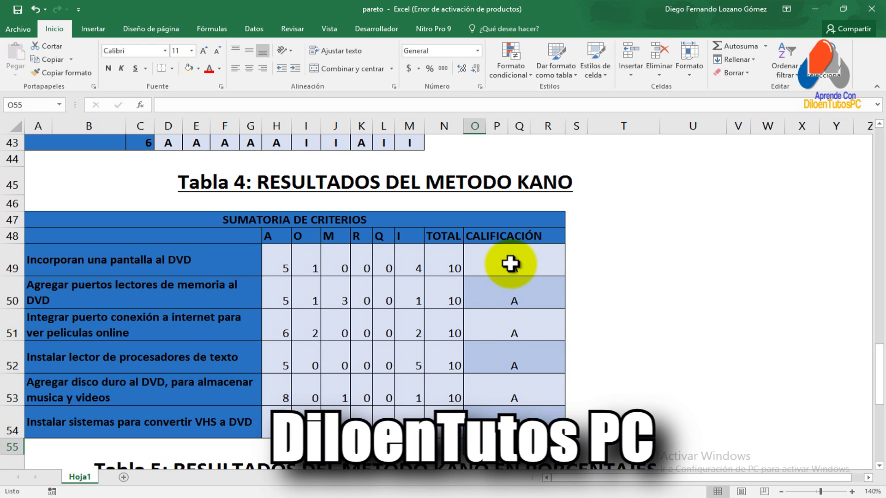
- Review the completed Tabla 4 and select Tabla 5's first A percentage cell H60
{"action": "scroll", "coordinate": [511, 264], "scroll_direction": "down", "scroll_amount": 2}
{"action": "scroll", "coordinate": [510, 261], "scroll_direction": "up", "scroll_amount": 1}
{"action": "left_click_drag", "start_coordinate": [502, 199], "coordinate": [500, 372]}
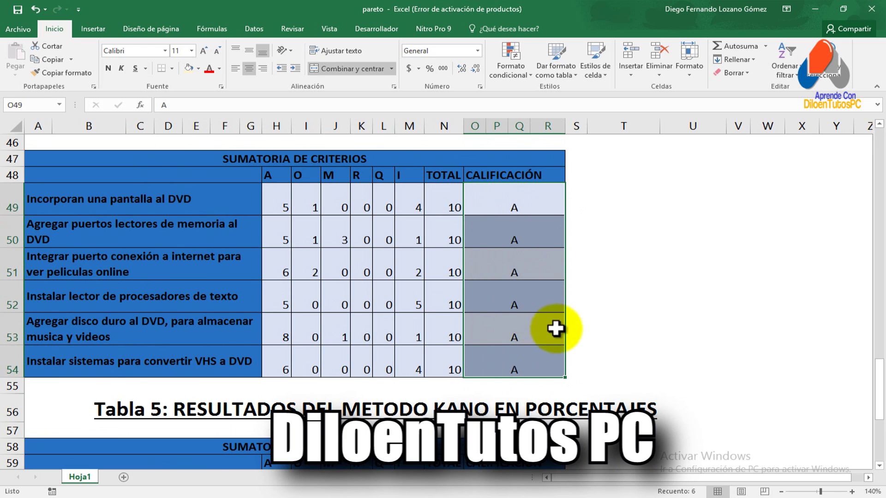
{"action": "scroll", "coordinate": [535, 273], "scroll_direction": "down", "scroll_amount": 2}
{"action": "scroll", "coordinate": [533, 266], "scroll_direction": "up", "scroll_amount": 2}
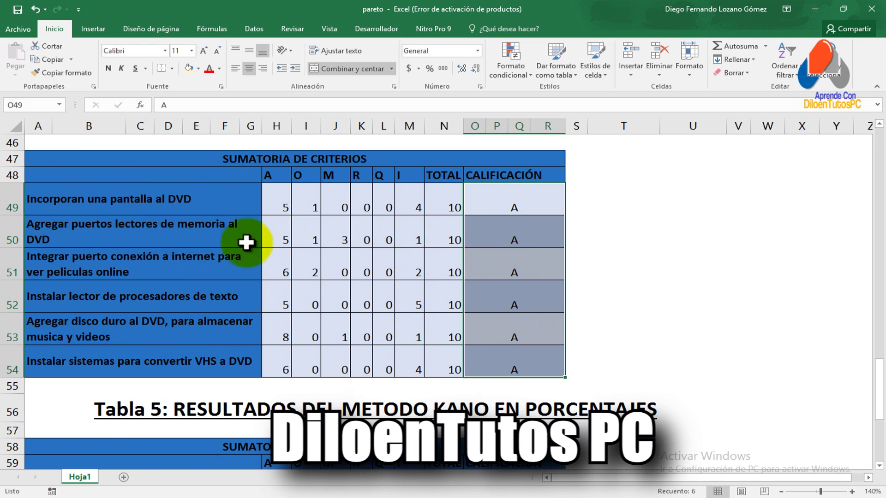
{"action": "scroll", "coordinate": [469, 232], "scroll_direction": "down", "scroll_amount": 1}
{"action": "scroll", "coordinate": [480, 232], "scroll_direction": "up", "scroll_amount": 1}
{"action": "left_click_drag", "start_coordinate": [86, 182], "coordinate": [147, 297]}
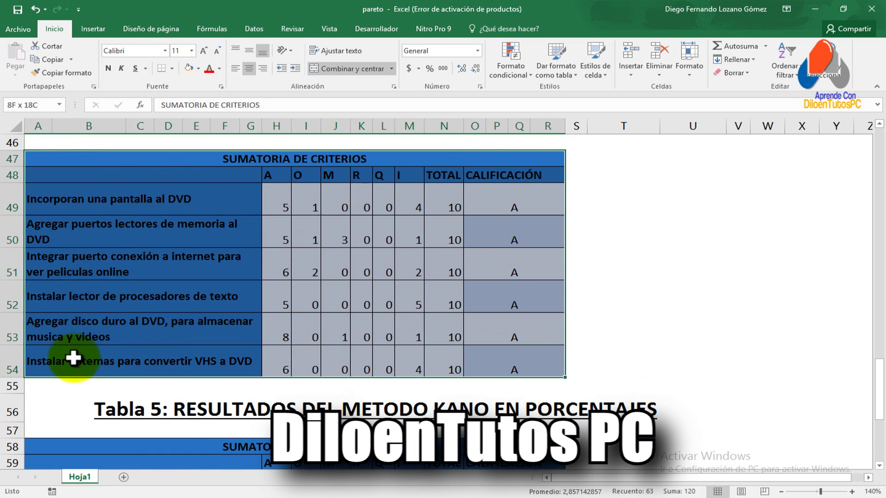
{"action": "scroll", "coordinate": [185, 314], "scroll_direction": "down", "scroll_amount": 2}
{"action": "scroll", "coordinate": [193, 360], "scroll_direction": "down", "scroll_amount": 1}
{"action": "scroll", "coordinate": [286, 319], "scroll_direction": "down", "scroll_amount": 1}
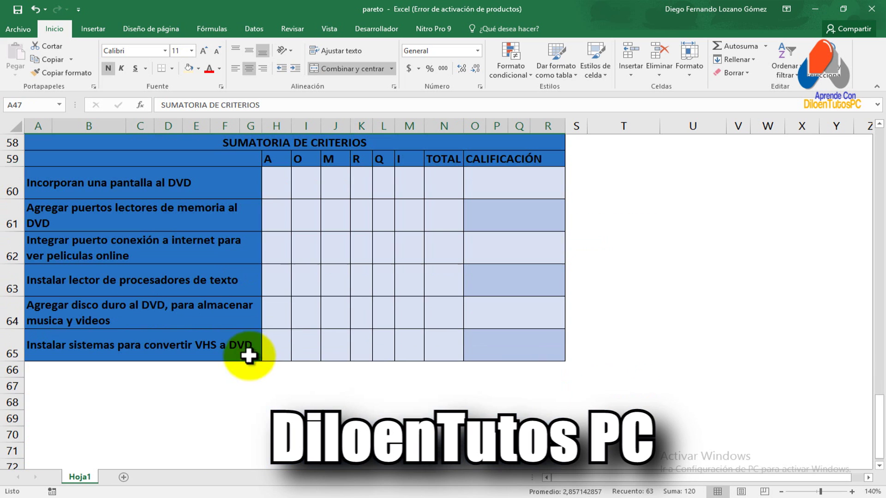
{"action": "scroll", "coordinate": [451, 289], "scroll_direction": "up", "scroll_amount": 2}
{"action": "scroll", "coordinate": [369, 230], "scroll_direction": "up", "scroll_amount": 1}
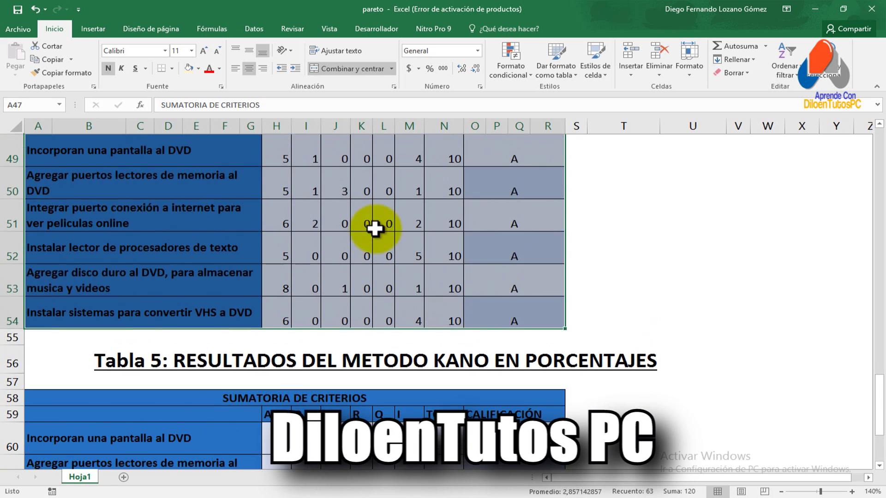
{"action": "left_click", "coordinate": [376, 228]}
{"action": "scroll", "coordinate": [386, 264], "scroll_direction": "up", "scroll_amount": 2}
{"action": "left_click_drag", "start_coordinate": [284, 268], "coordinate": [441, 418]}
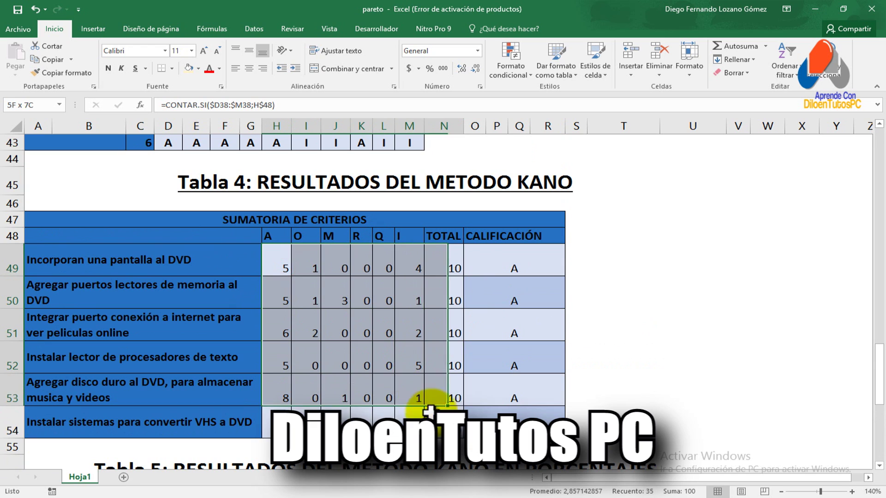
{"action": "scroll", "coordinate": [376, 286], "scroll_direction": "down", "scroll_amount": 2}
{"action": "scroll", "coordinate": [376, 337], "scroll_direction": "down", "scroll_amount": 1}
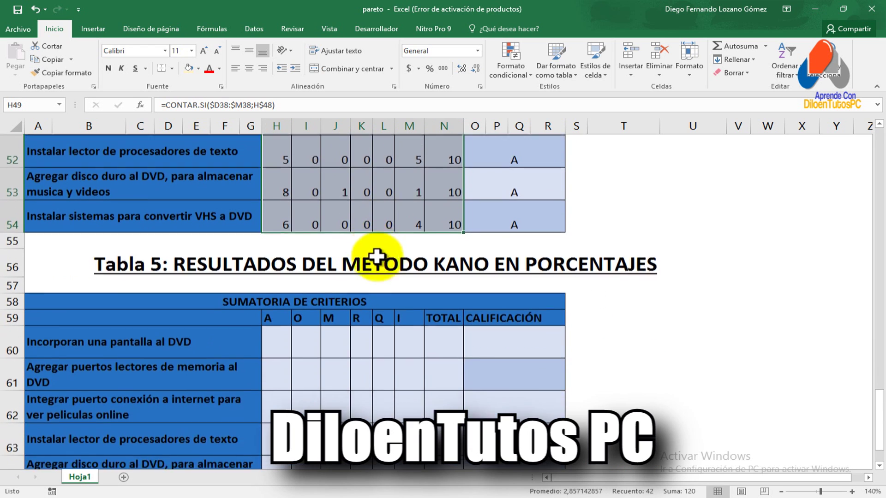
{"action": "scroll", "coordinate": [375, 204], "scroll_direction": "down", "scroll_amount": 2}
{"action": "scroll", "coordinate": [286, 259], "scroll_direction": "up", "scroll_amount": 1}
{"action": "left_click", "coordinate": [278, 247]}
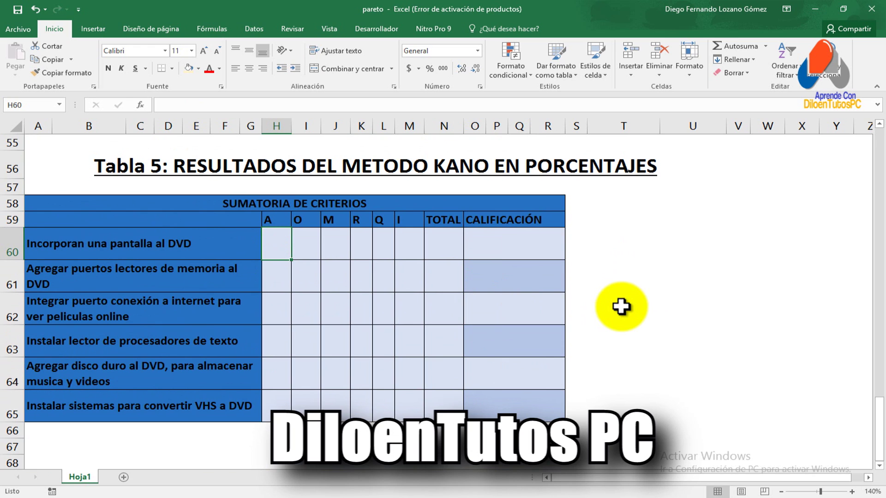
- Enter H60's proportion formula with the total reference made absolute as $N$49
{"action": "type", "text": "="}
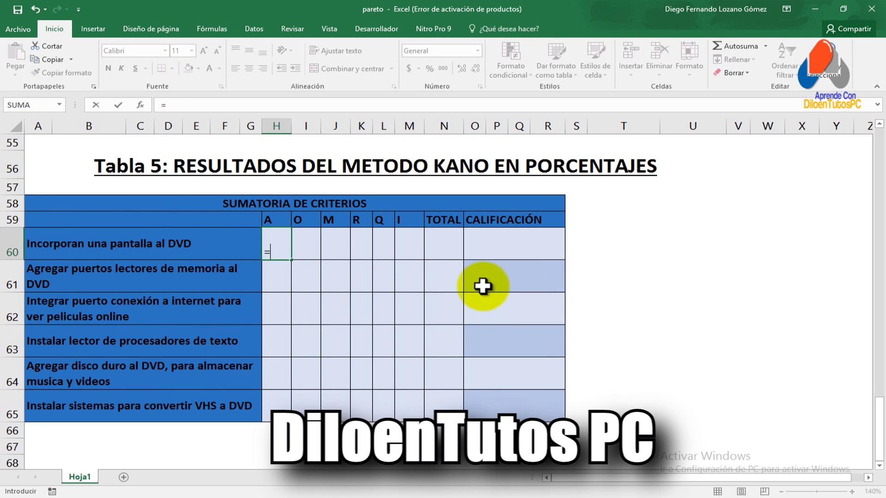
{"action": "scroll", "coordinate": [479, 286], "scroll_direction": "up", "scroll_amount": 3}
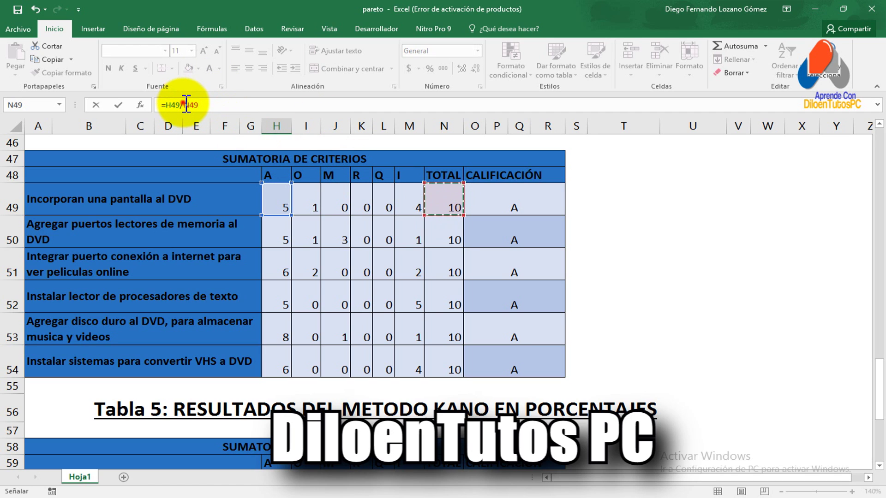
{"action": "left_click_drag", "start_coordinate": [186, 105], "coordinate": [203, 106]}
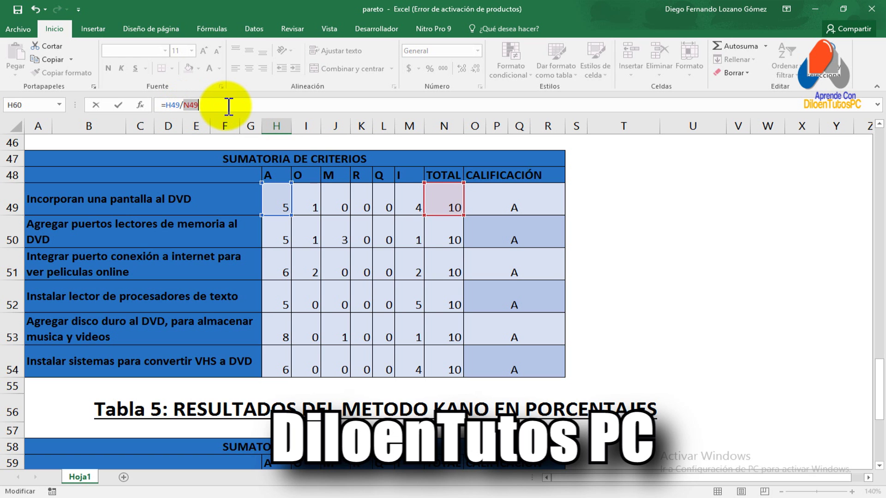
{"action": "key", "text": "F4"}
{"action": "key", "text": "Return"}
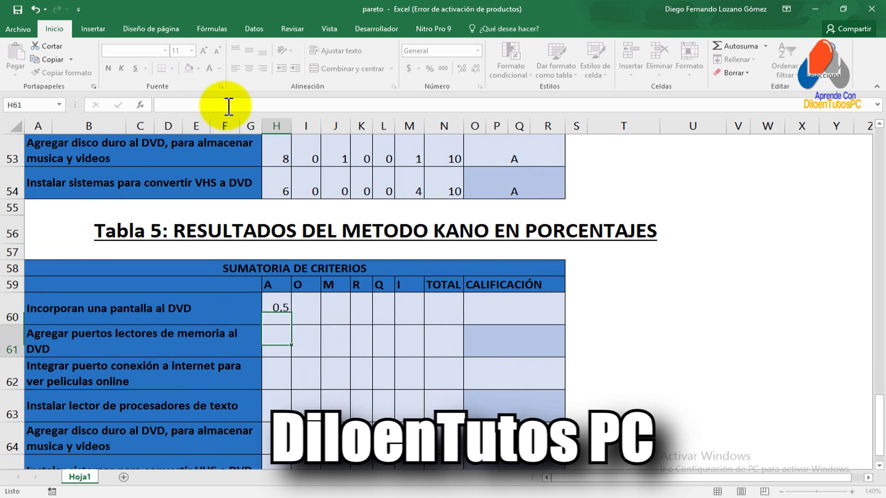
{"action": "key", "text": "Up"}
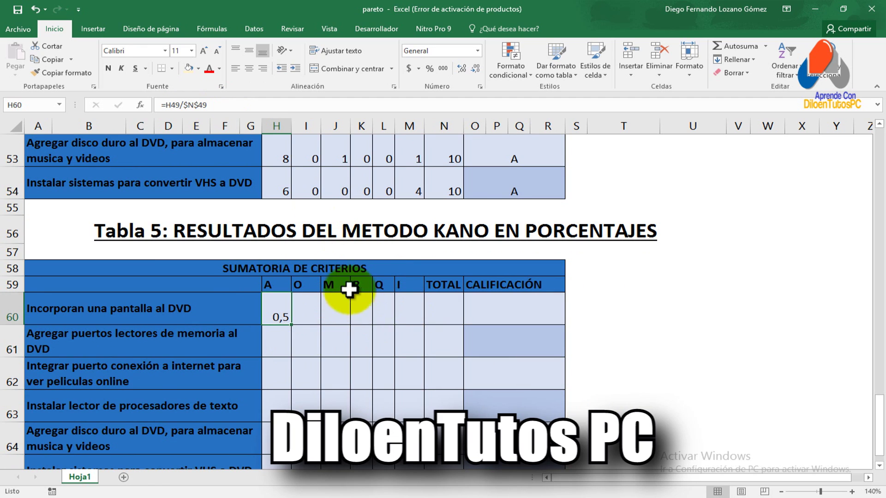
- Copy the proportion formula across to M60 and down to row 65, formatted as Percent Style
{"action": "left_click_drag", "start_coordinate": [292, 325], "coordinate": [421, 330]}
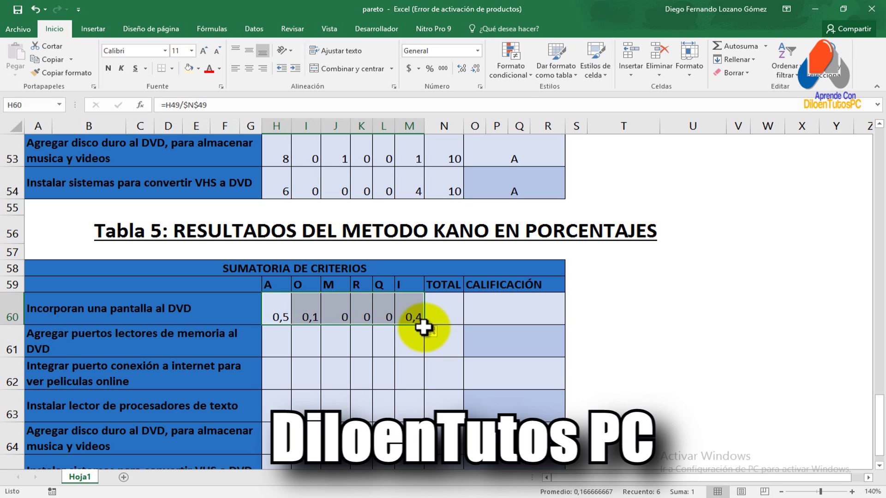
{"action": "scroll", "coordinate": [414, 406], "scroll_direction": "down", "scroll_amount": 1}
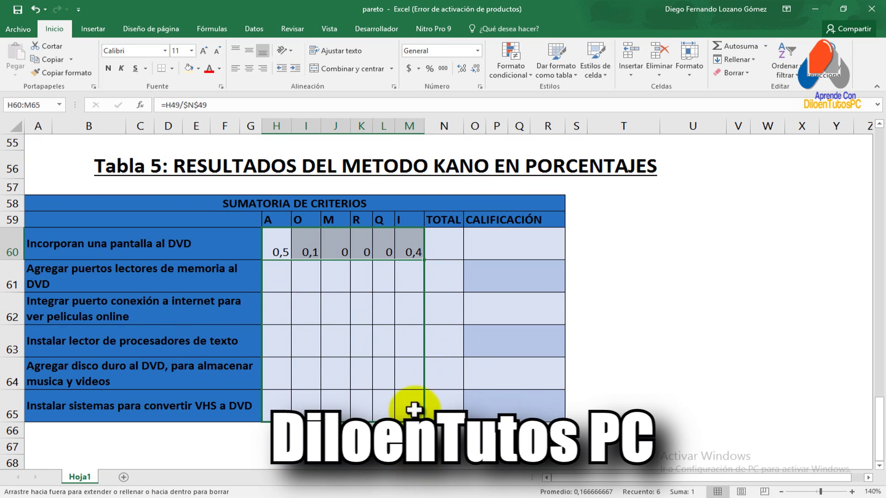
{"action": "left_click_drag", "start_coordinate": [414, 409], "coordinate": [414, 408]}
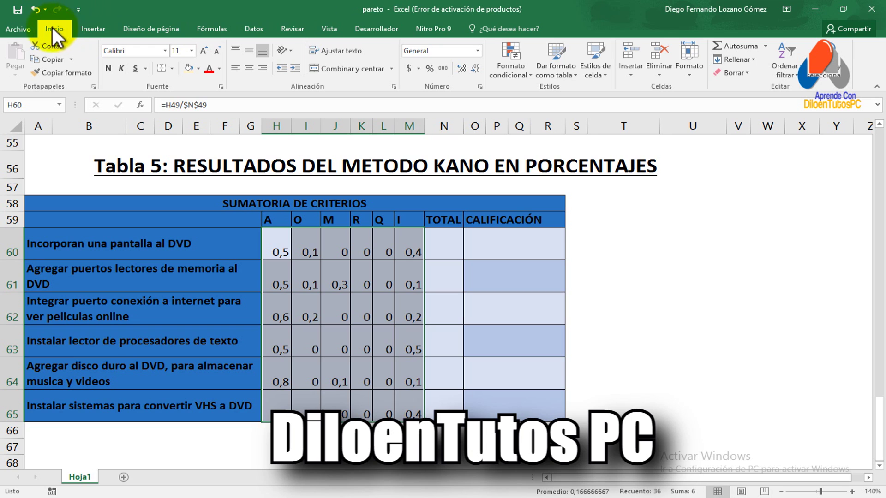
{"action": "left_click", "coordinate": [428, 68]}
{"action": "left_click_drag", "start_coordinate": [273, 249], "coordinate": [403, 387]}
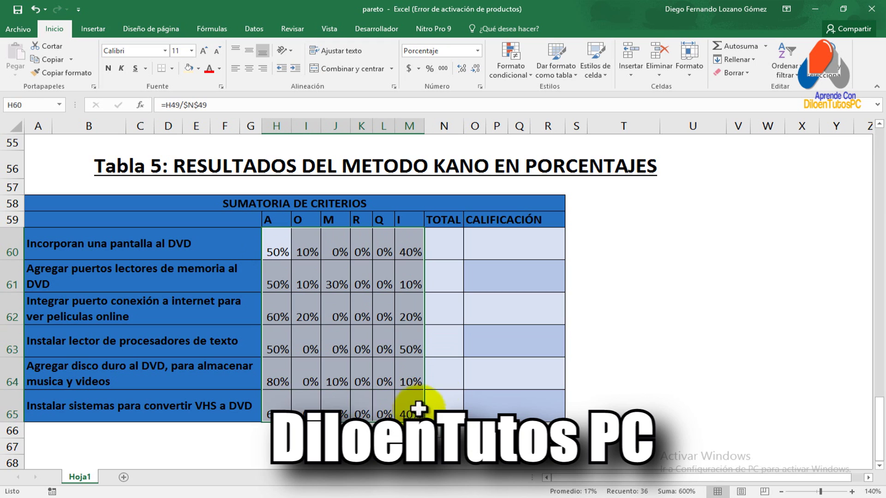
- AutoSum H60:M60 into N60 and copy it down to N65, each totalling 100%
{"action": "left_click", "coordinate": [440, 240]}
{"action": "left_click_drag", "start_coordinate": [279, 249], "coordinate": [406, 252]}
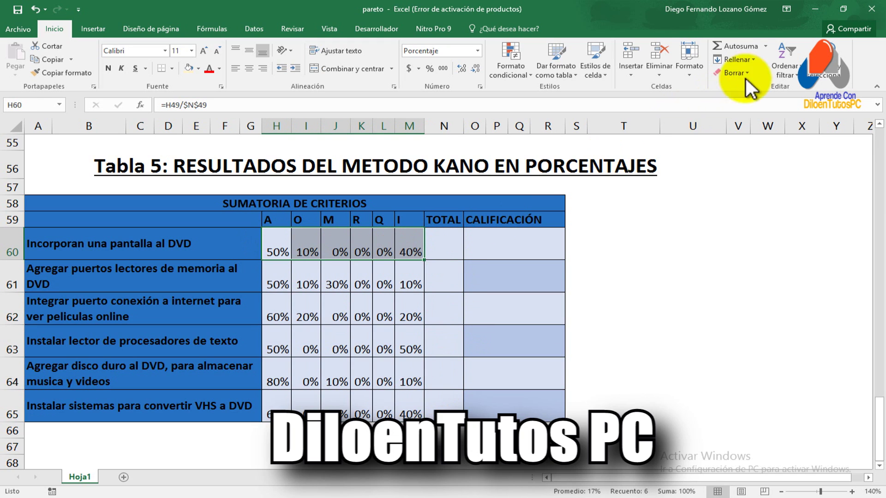
{"action": "left_click", "coordinate": [737, 45]}
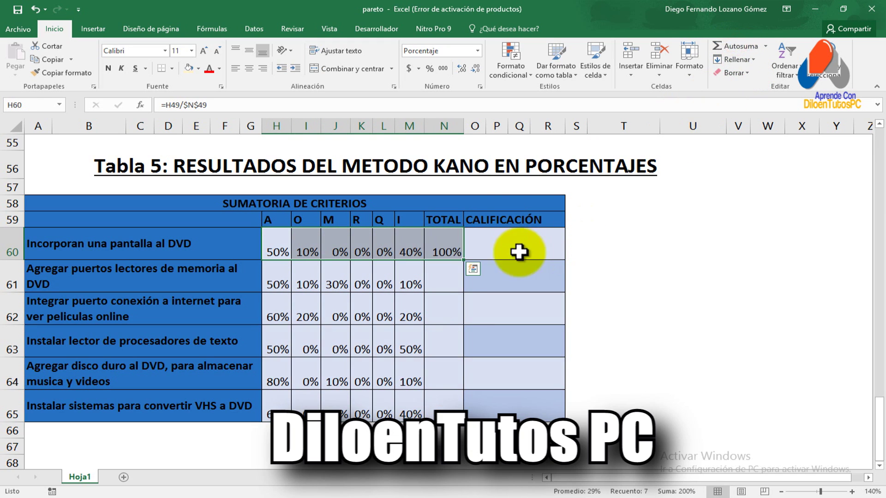
{"action": "left_click", "coordinate": [441, 249]}
{"action": "left_click_drag", "start_coordinate": [463, 261], "coordinate": [448, 406]}
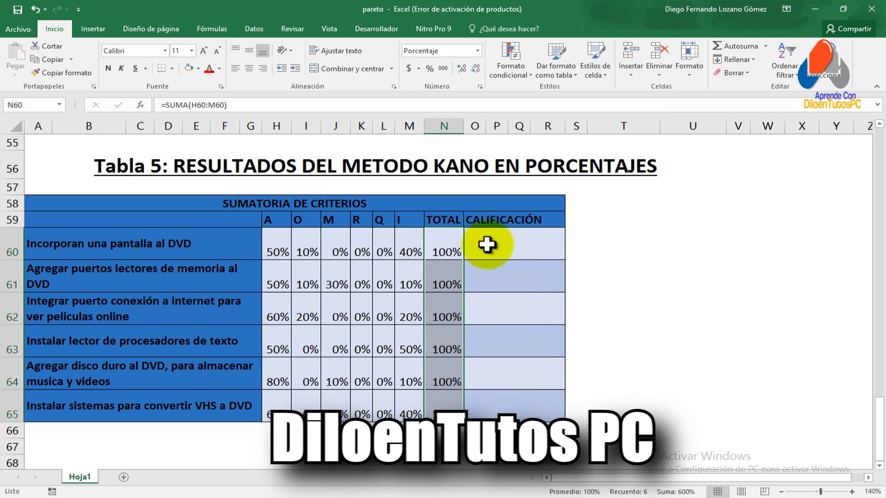
{"action": "left_click", "coordinate": [517, 251]}
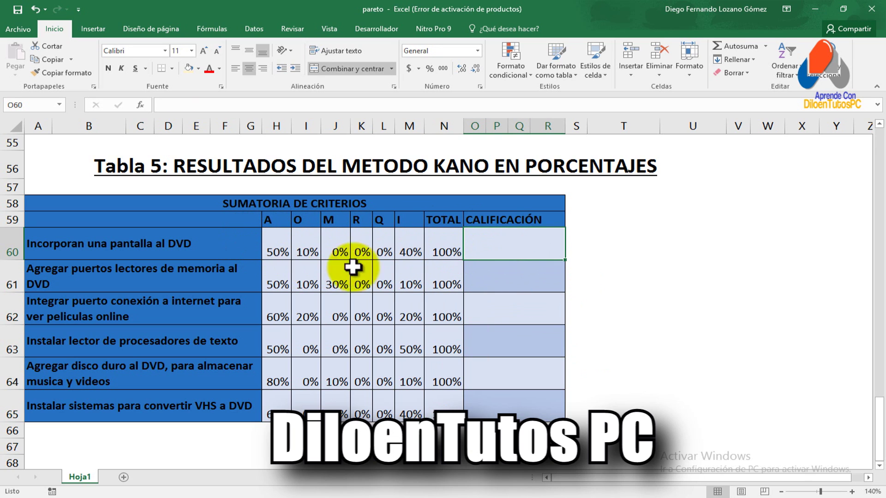
{"action": "left_click_drag", "start_coordinate": [276, 245], "coordinate": [417, 247]}
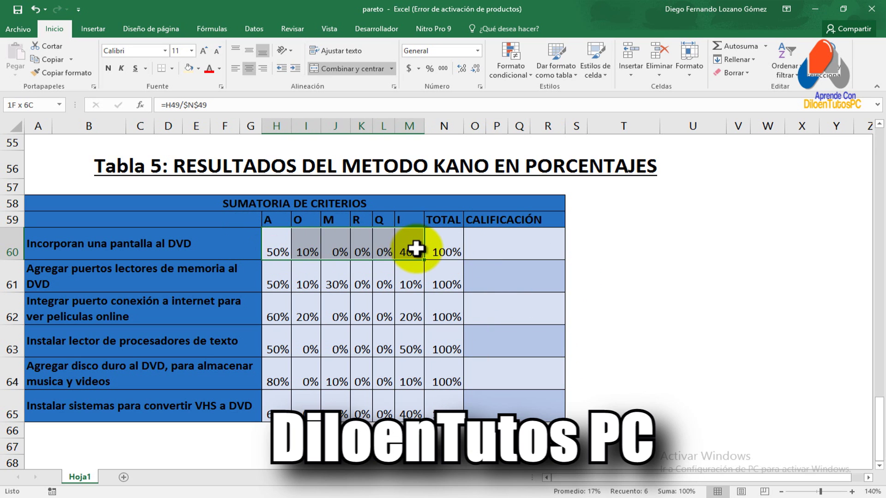
{"action": "left_click", "coordinate": [277, 244]}
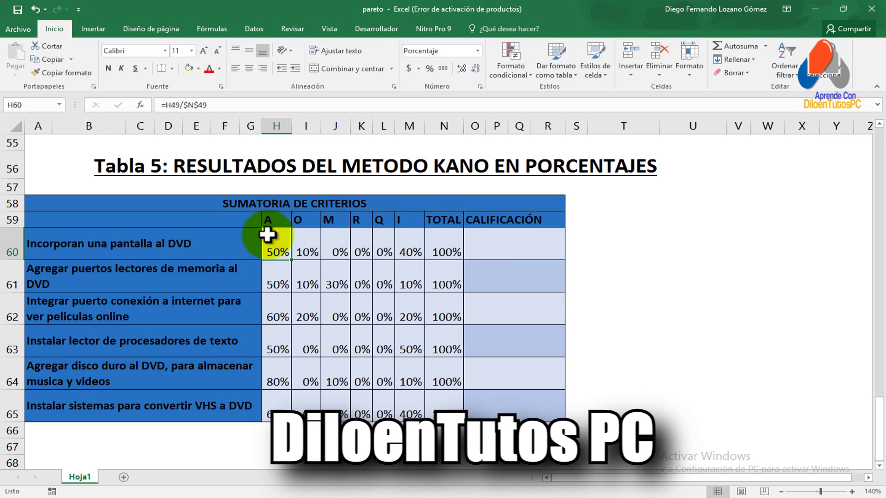
- Type A into every CALIFICACIÓN cell from O60 down to O65
{"action": "left_click", "coordinate": [508, 253]}
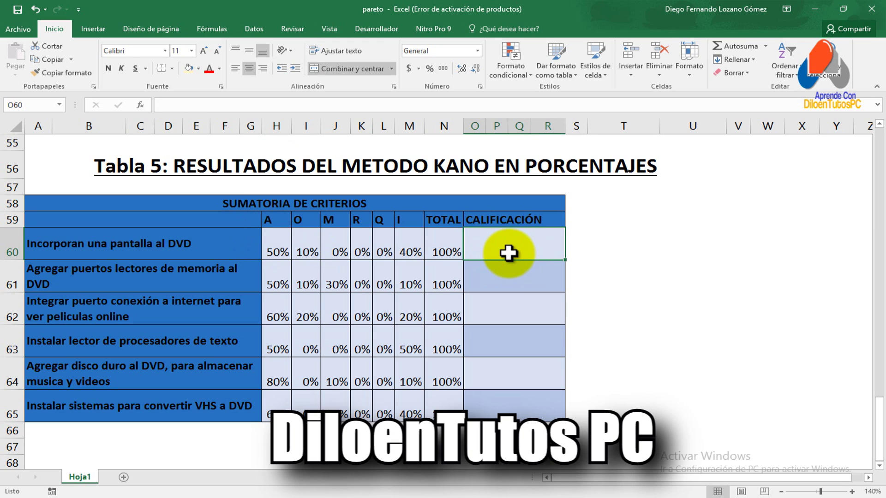
{"action": "key", "text": "Return"}
{"action": "type", "text": "A "}
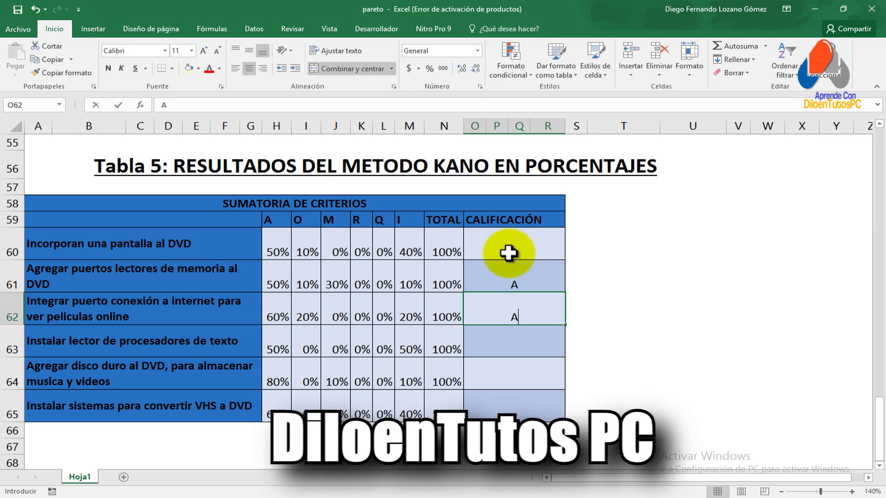
{"action": "type", "text": "A A A A"}
{"action": "key", "text": "Return"}
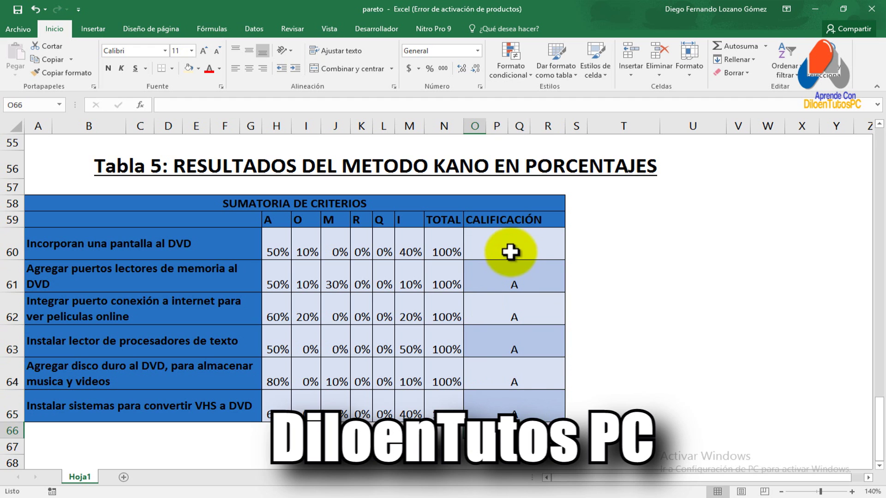
{"action": "scroll", "coordinate": [530, 313], "scroll_direction": "up", "scroll_amount": 1}
{"action": "scroll", "coordinate": [530, 312], "scroll_direction": "down", "scroll_amount": 1}
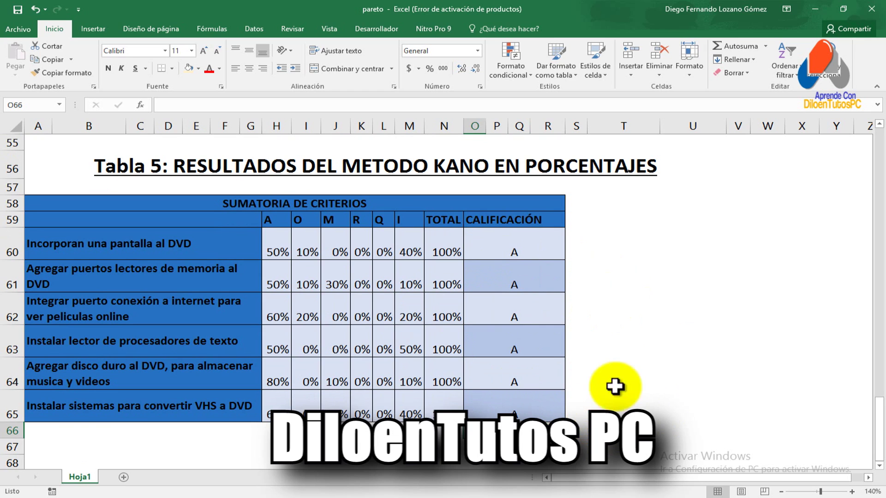
{"action": "left_click", "coordinate": [495, 248]}
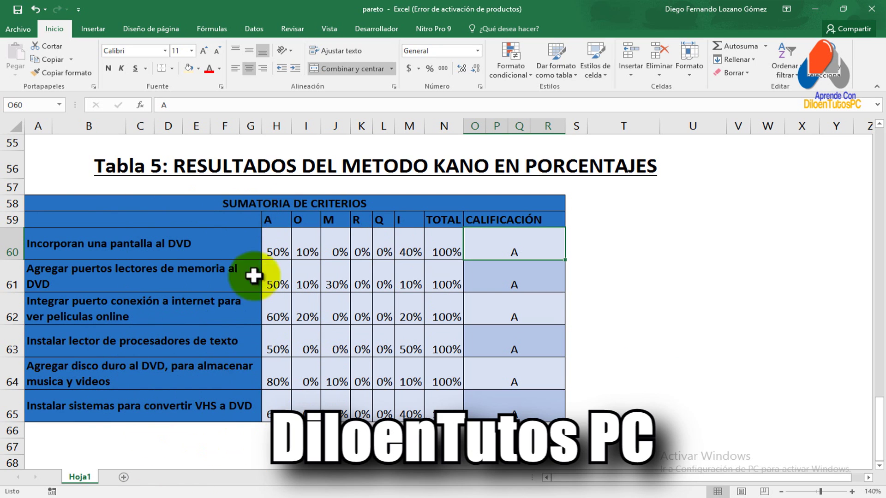
{"action": "left_click_drag", "start_coordinate": [490, 251], "coordinate": [482, 417]}
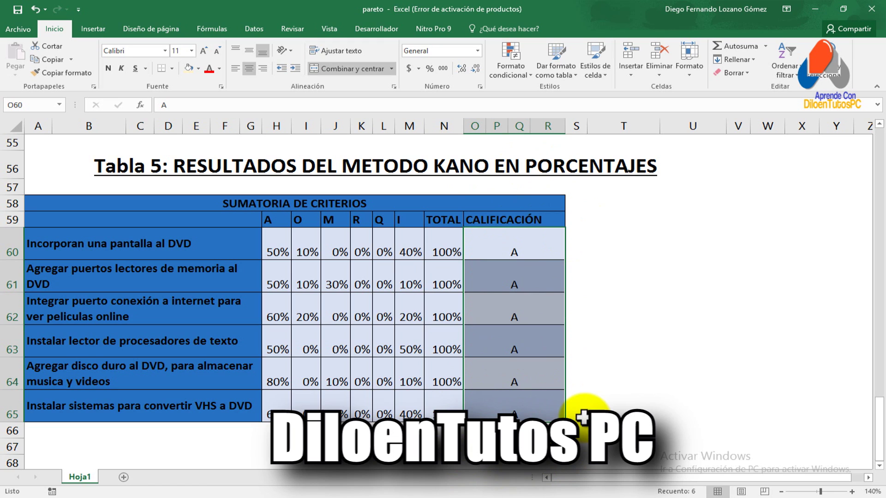
{"action": "left_click", "coordinate": [281, 241]}
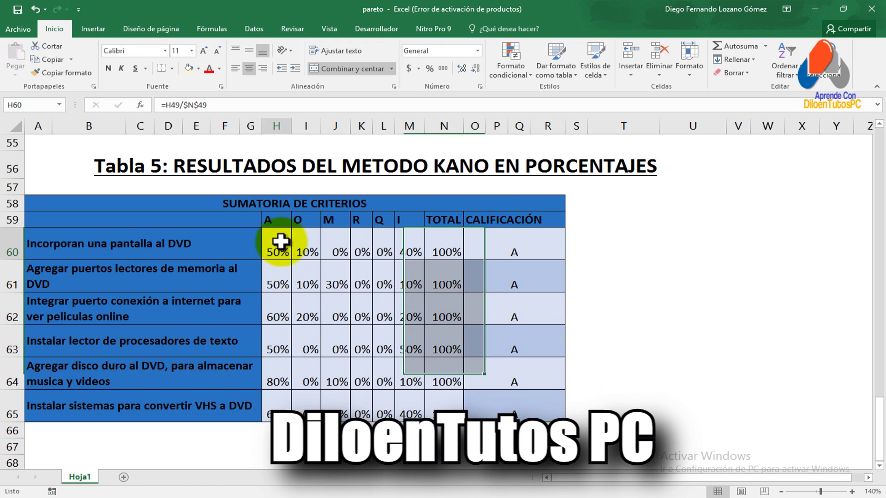
{"action": "left_click_drag", "start_coordinate": [280, 241], "coordinate": [264, 414]}
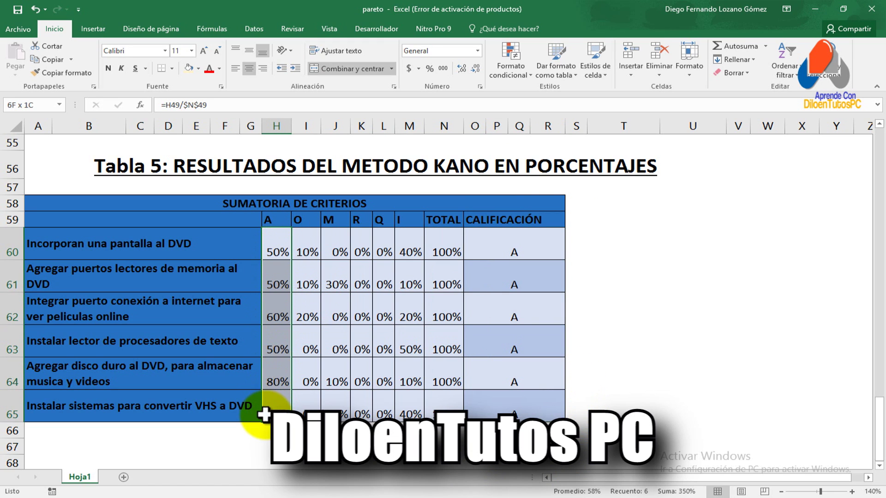
{"action": "left_click_drag", "start_coordinate": [277, 236], "coordinate": [263, 406]}
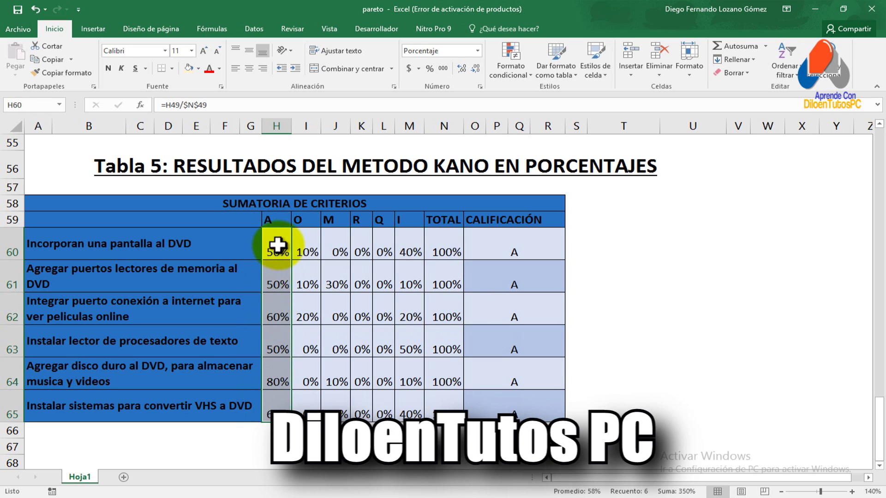
{"action": "left_click", "coordinate": [277, 382]}
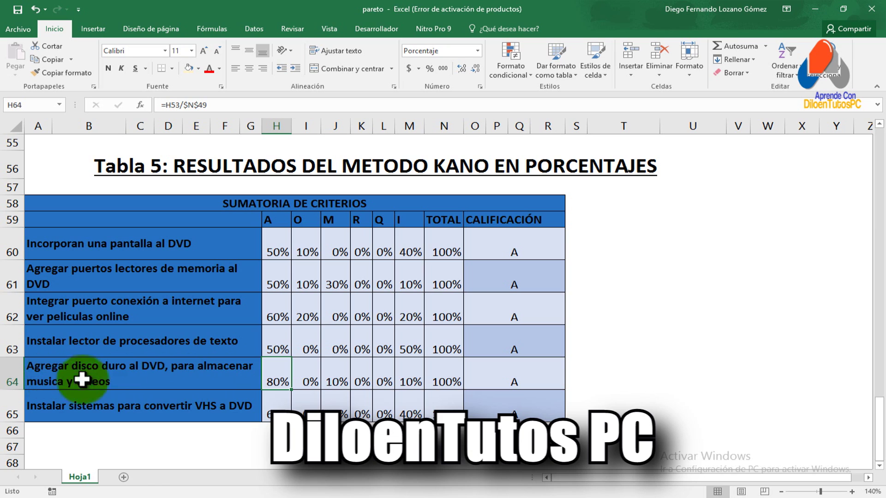
{"action": "left_click", "coordinate": [276, 318]}
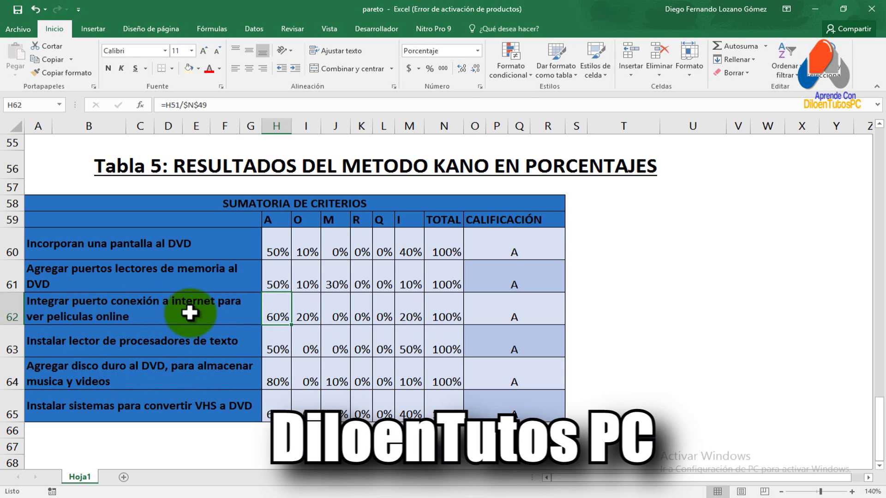
{"action": "left_click", "coordinate": [278, 406]}
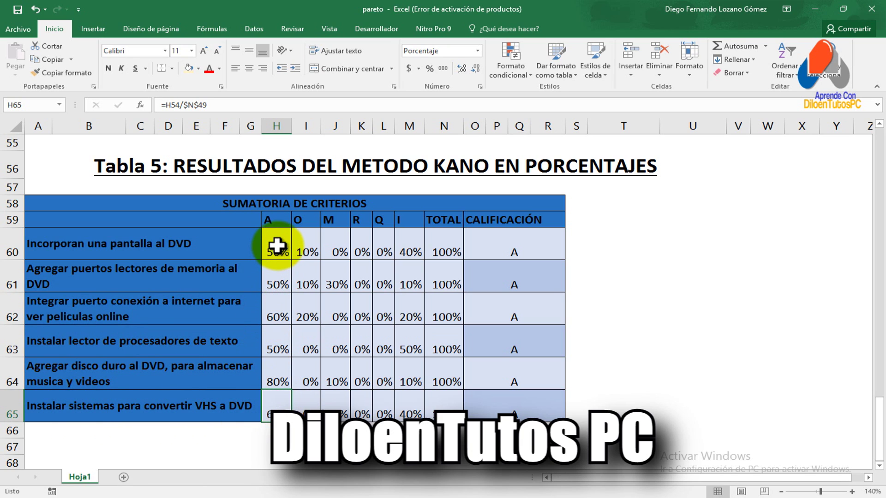
{"action": "left_click_drag", "start_coordinate": [276, 246], "coordinate": [279, 409]}
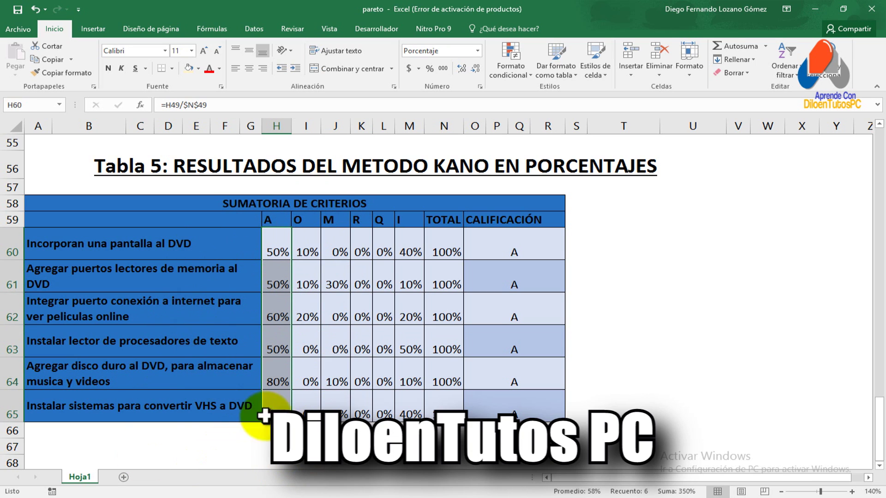
{"action": "left_click_drag", "start_coordinate": [530, 247], "coordinate": [522, 411]}
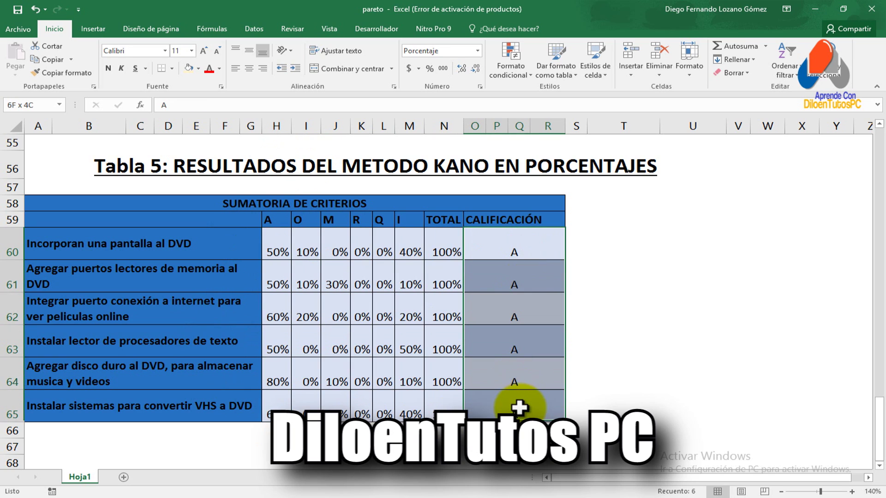
{"action": "left_click", "coordinate": [528, 250]}
{"action": "left_click", "coordinate": [536, 245]}
{"action": "left_click_drag", "start_coordinate": [535, 275], "coordinate": [530, 410]}
{"action": "left_click", "coordinate": [533, 408]}
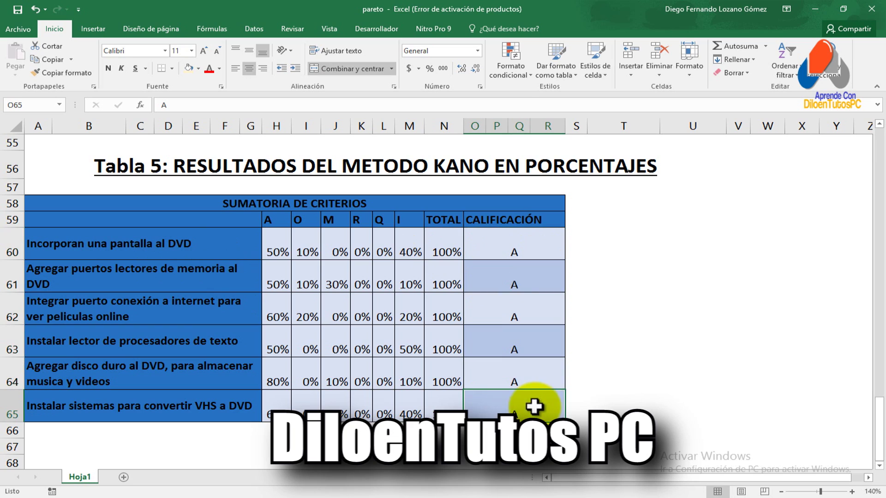